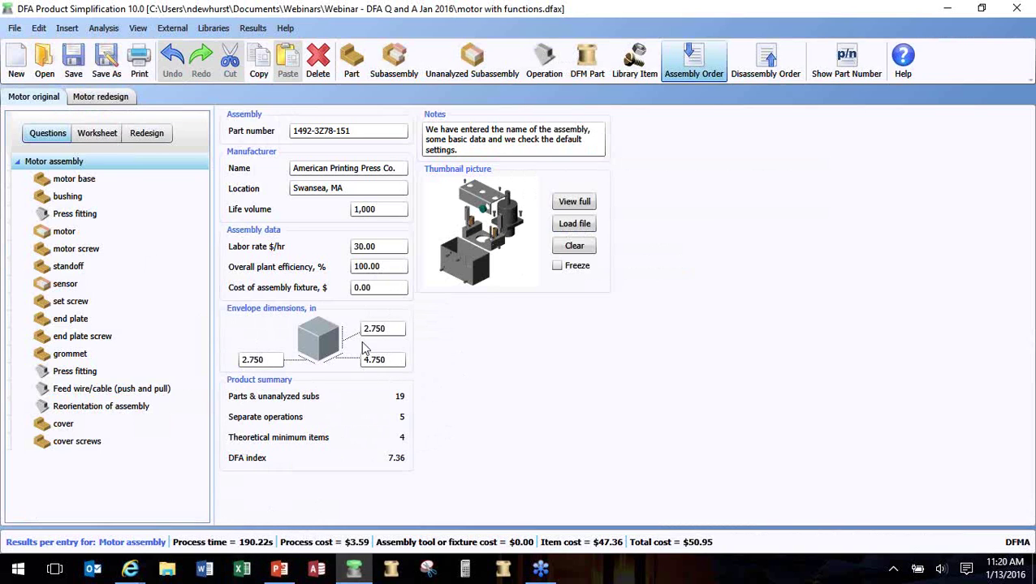
Step: Set the motor assembly's envelope length to 35 in
left_click(393, 363)
key("shift+Home")
type("35")
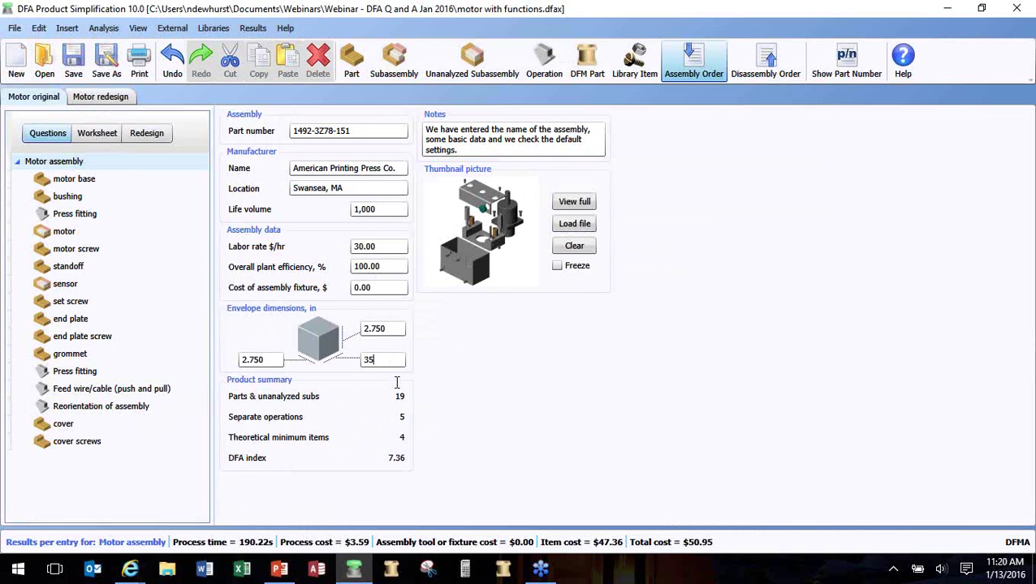
left_click(393, 328)
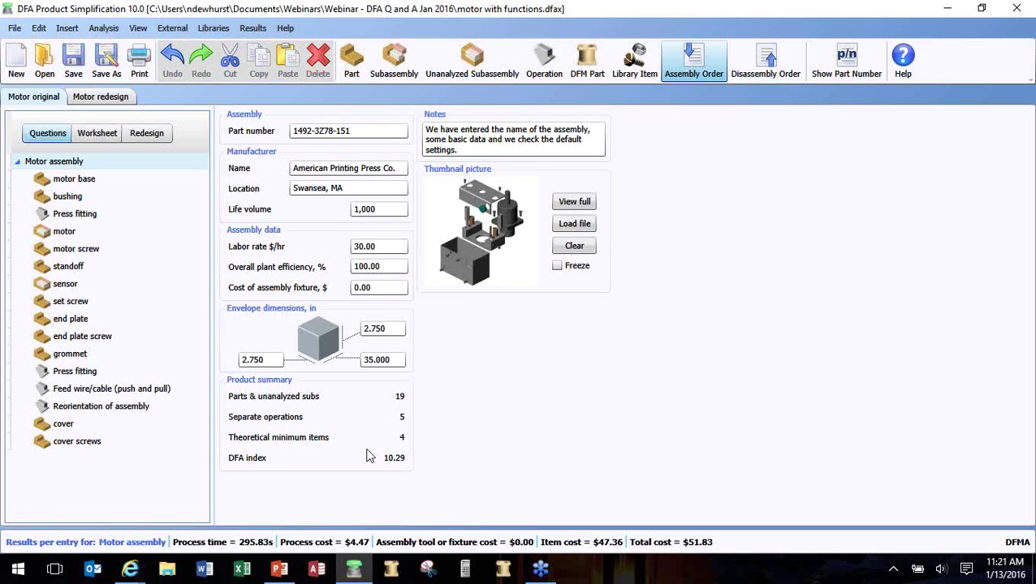
Step: Restore the motor assembly's envelope length to 4.750 in
double_click(392, 359)
type("4.750")
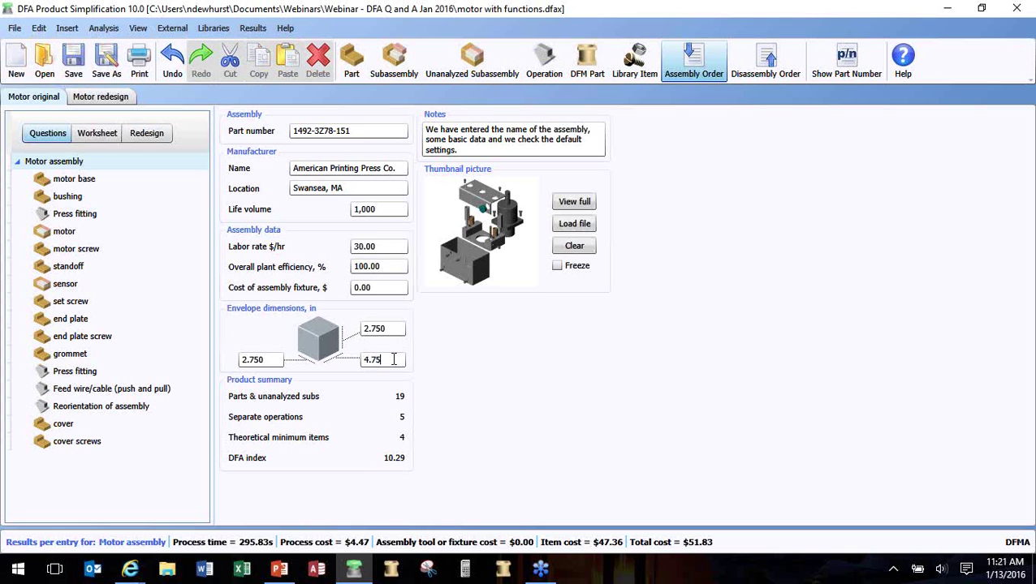
left_click(398, 330)
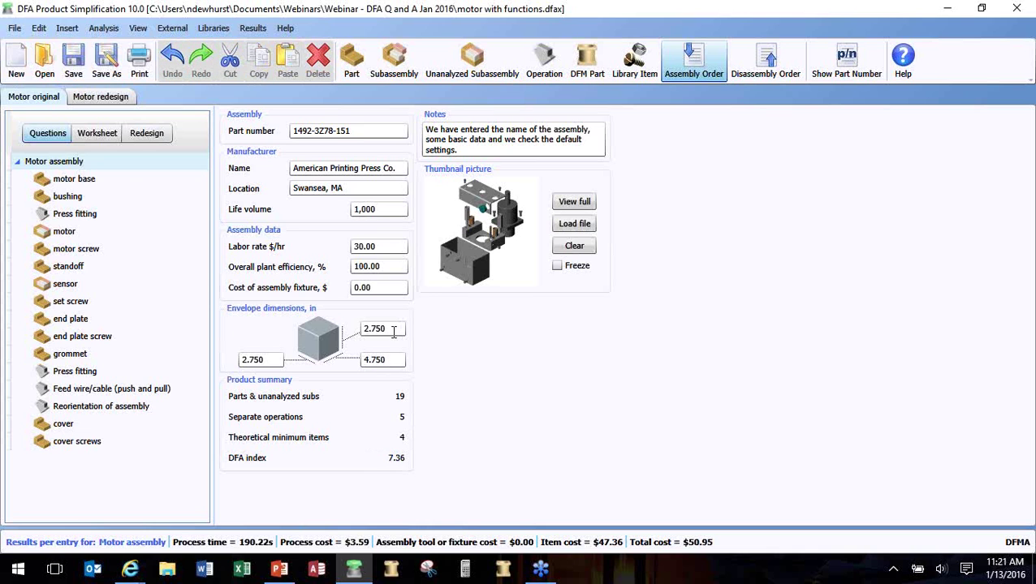
Step: Set the motor base's envelope length to 36 in
left_click(112, 181)
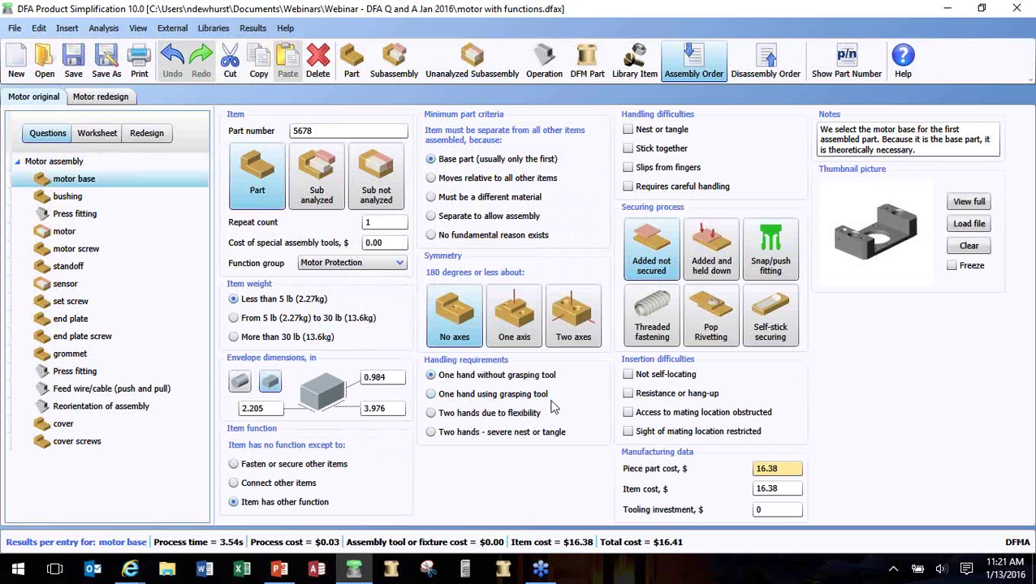
double_click(398, 411)
type("36")
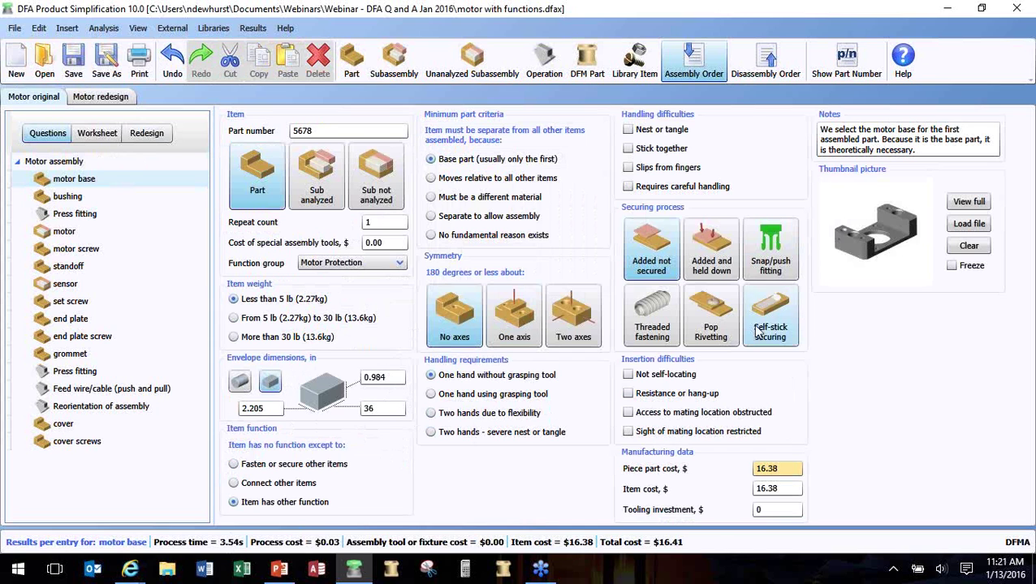
left_click(393, 376)
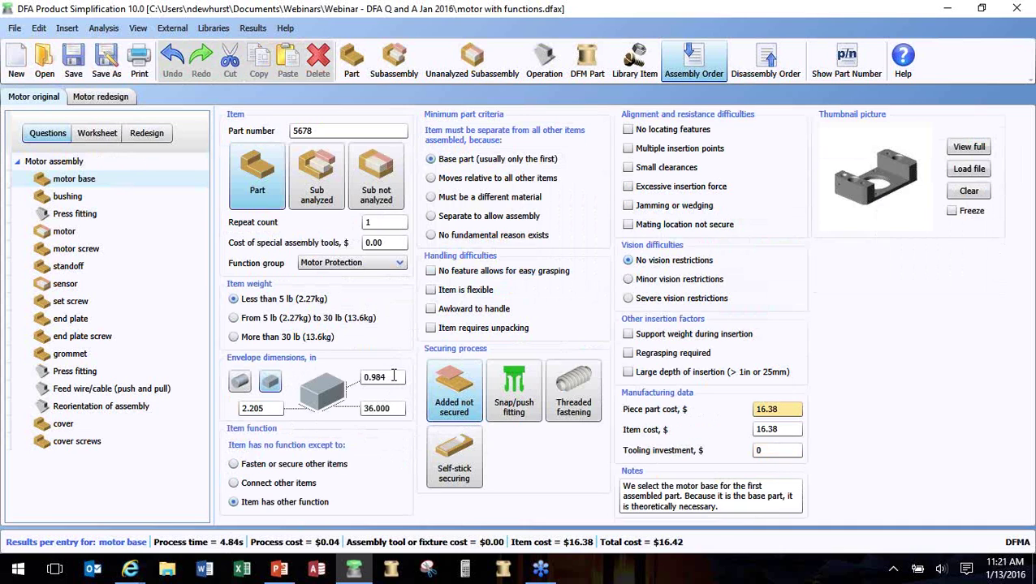
Step: Try the heavier item weight classes for the motor base and return it to less than 5 lb
left_click(307, 324)
left_click(307, 341)
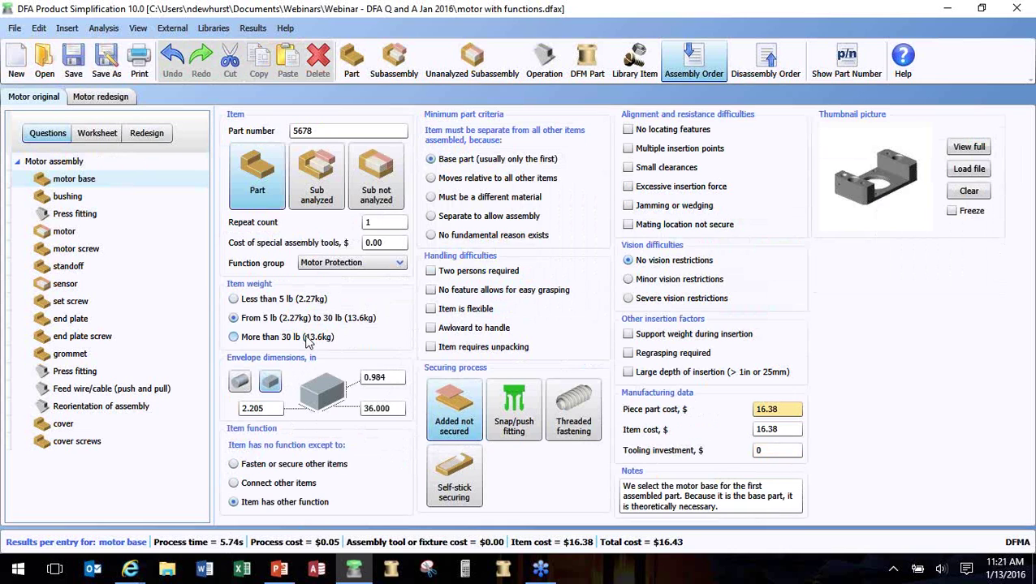
left_click(309, 305)
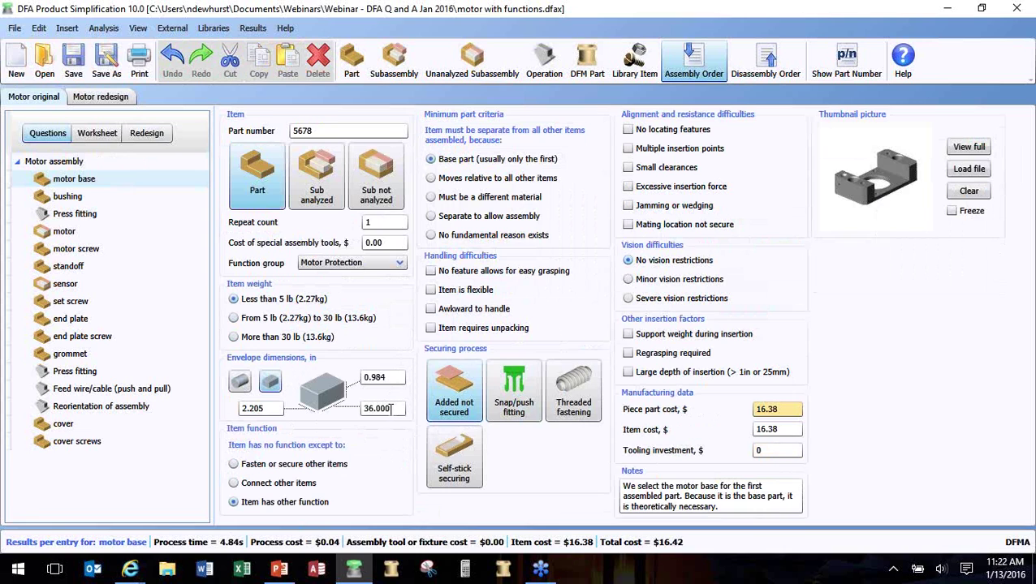
Step: Try the unpacking requirement as a handling difficulty on the motor base and read its help topic
left_click(431, 329)
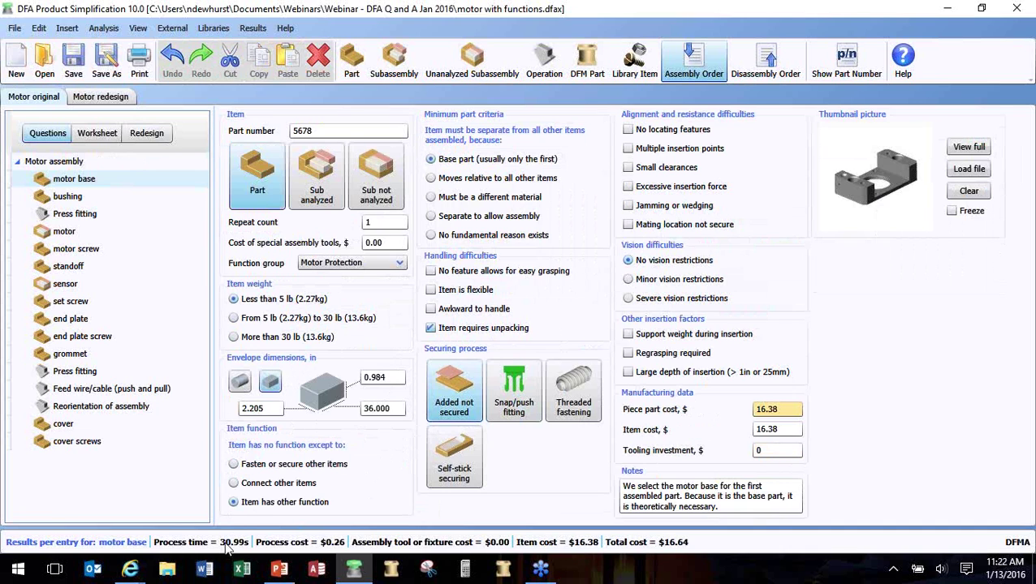
left_click(514, 329)
left_click(514, 329)
left_click(895, 76)
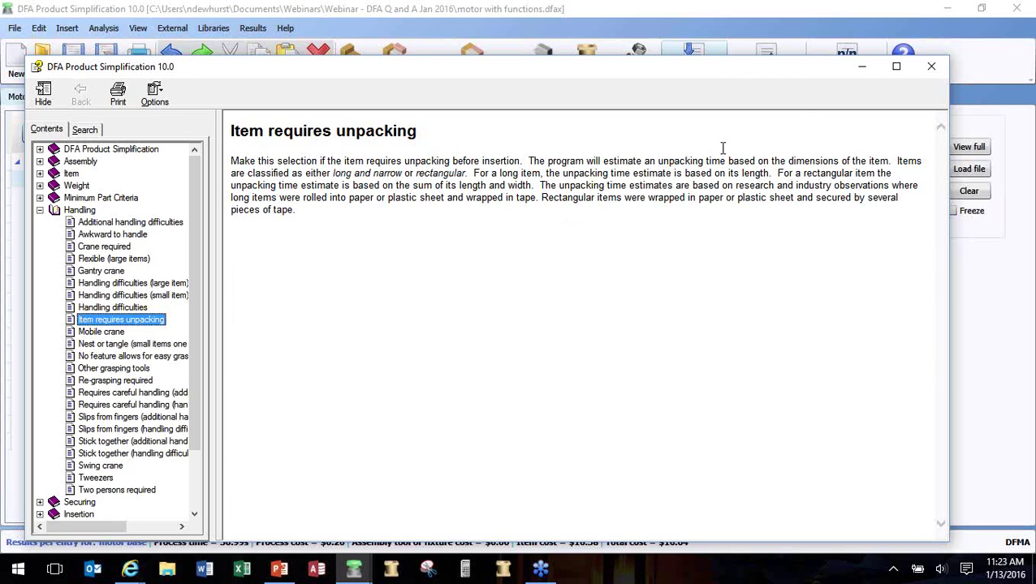
left_click_drag(771, 70, 769, 44)
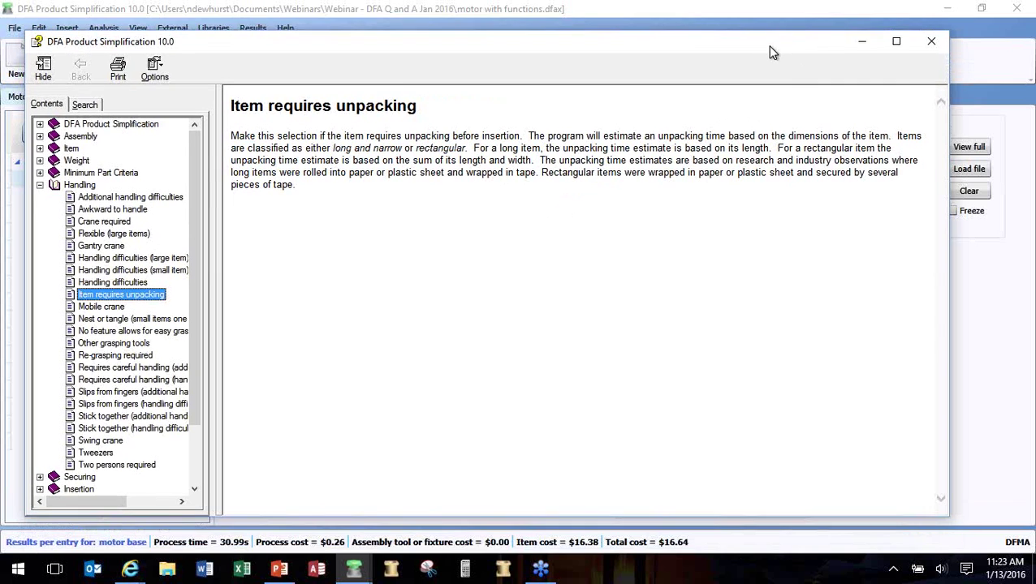
left_click(931, 41)
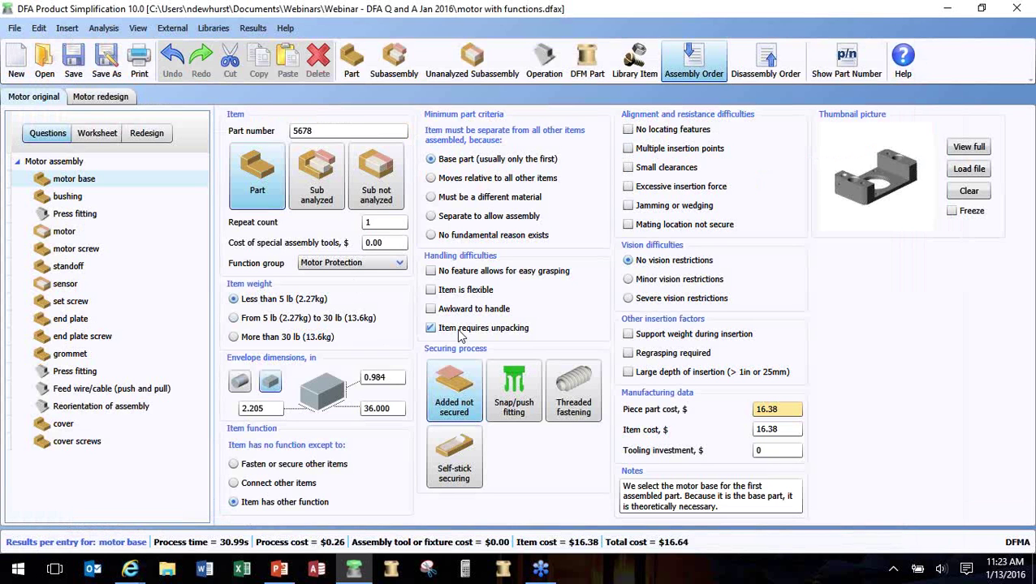
left_click(460, 329)
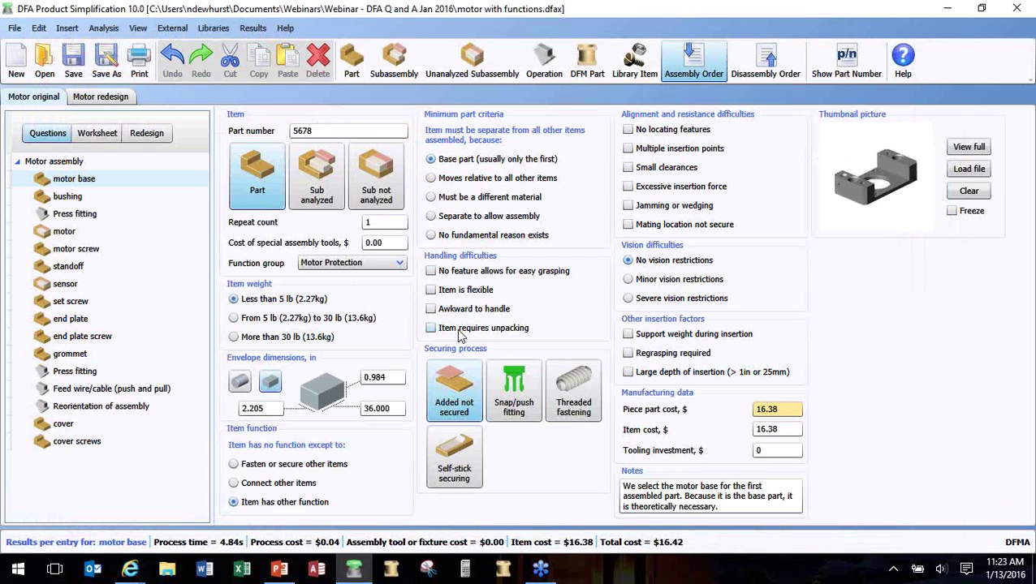
Step: Set the motor base's envelope length to 4.750 in
left_click(397, 408)
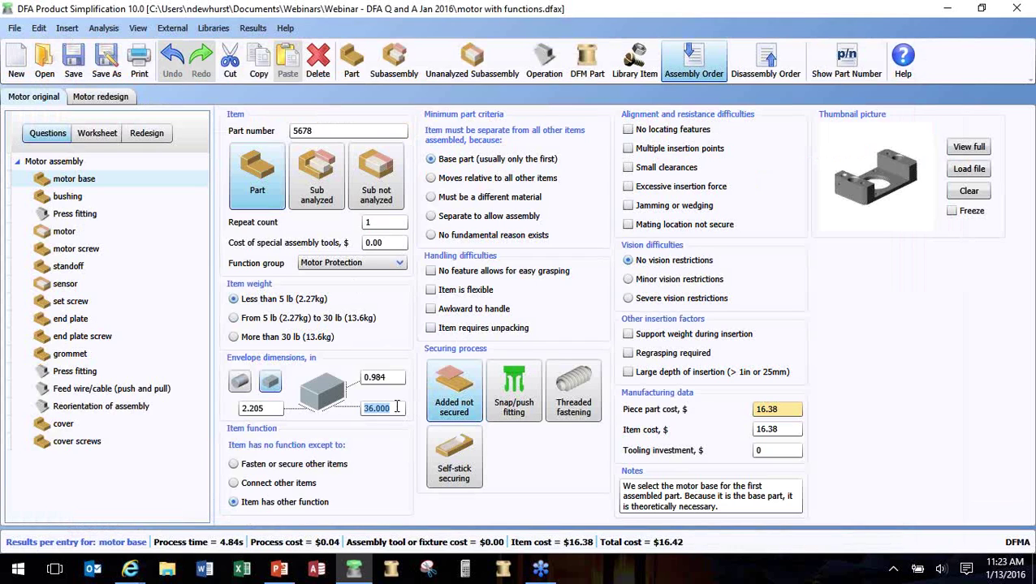
type("4.750")
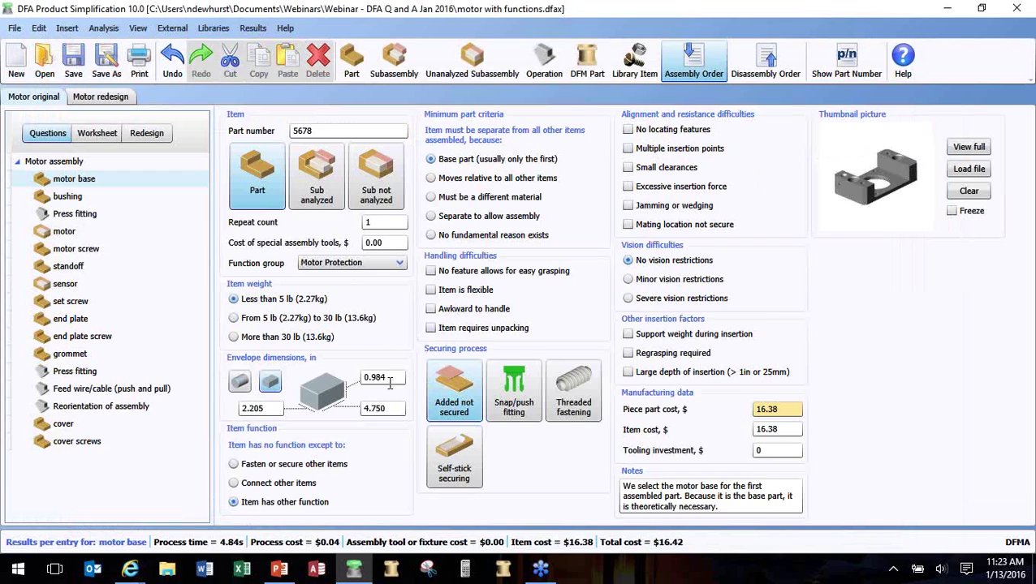
left_click(390, 380)
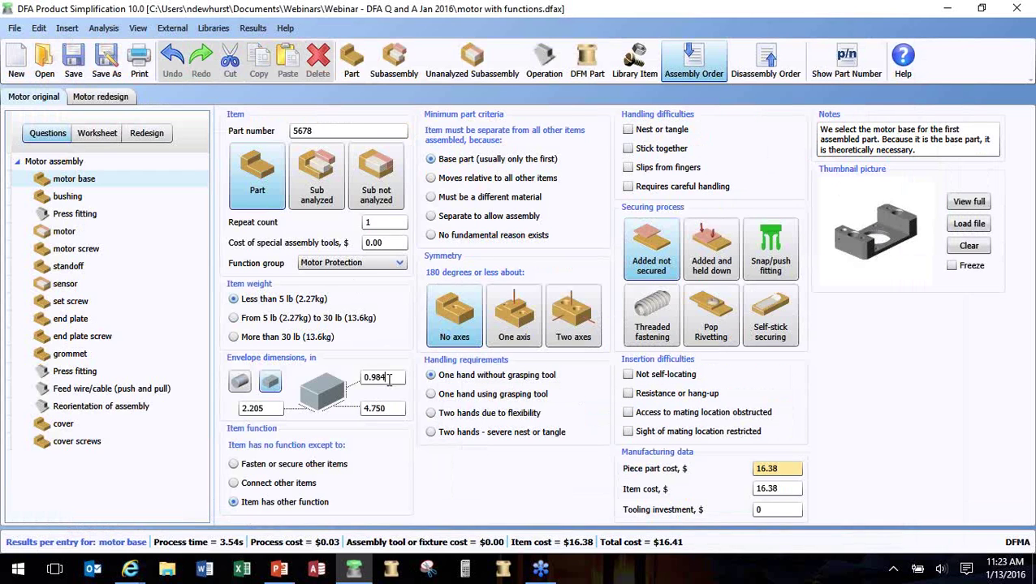
Step: Add a text-type custom user field named Supplier Name to the current analysis file, excluded from operations
left_click(121, 162)
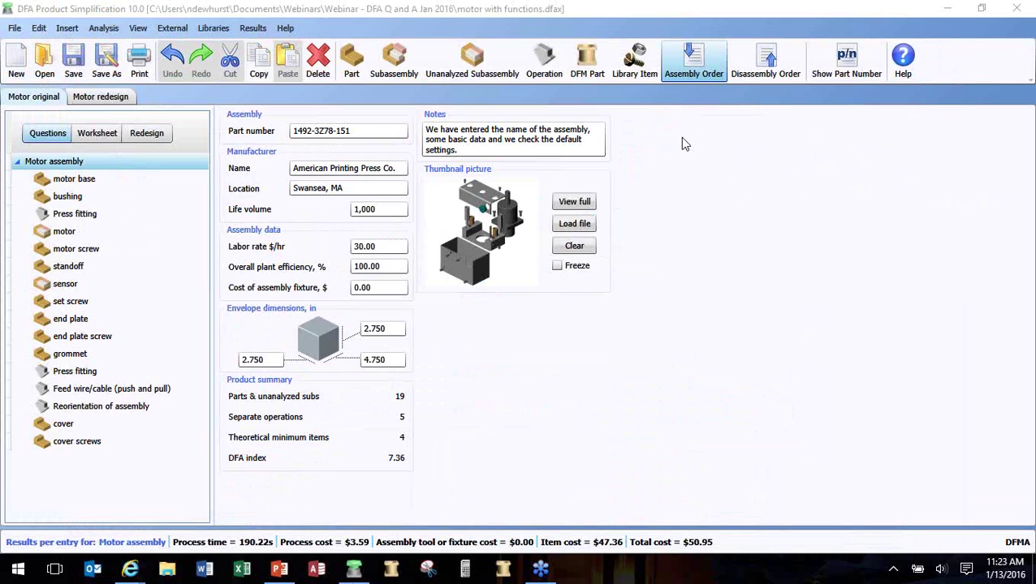
left_click(108, 30)
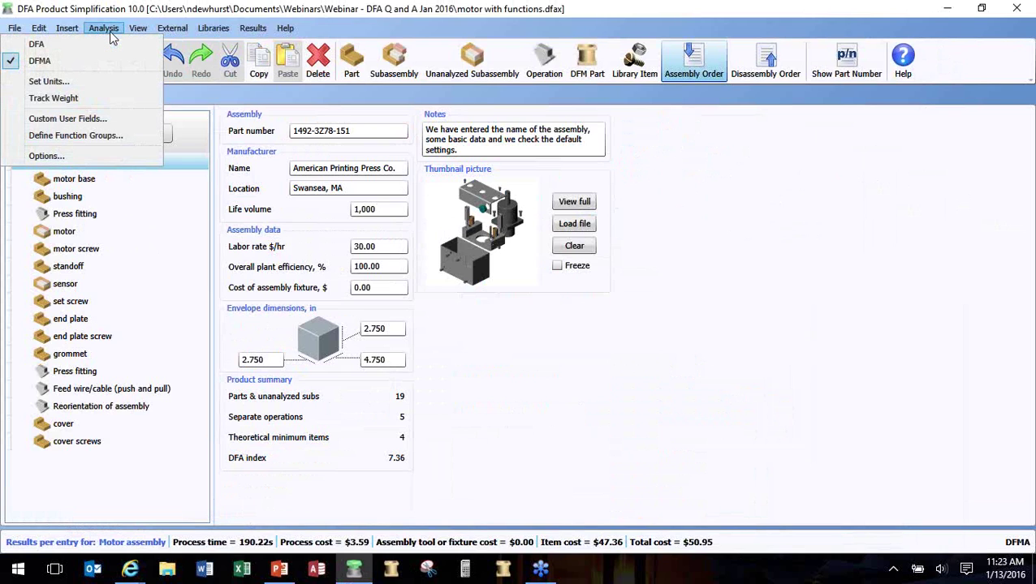
left_click(103, 122)
left_click(349, 167)
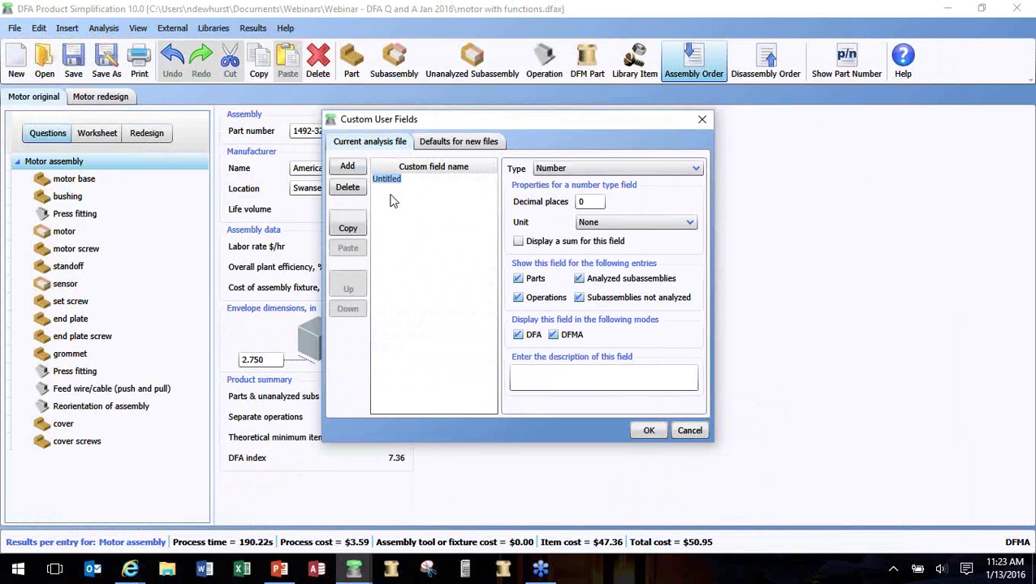
type("Spu")
key("BackSpace")
key("BackSpace")
type("upplier Name")
left_click(545, 169)
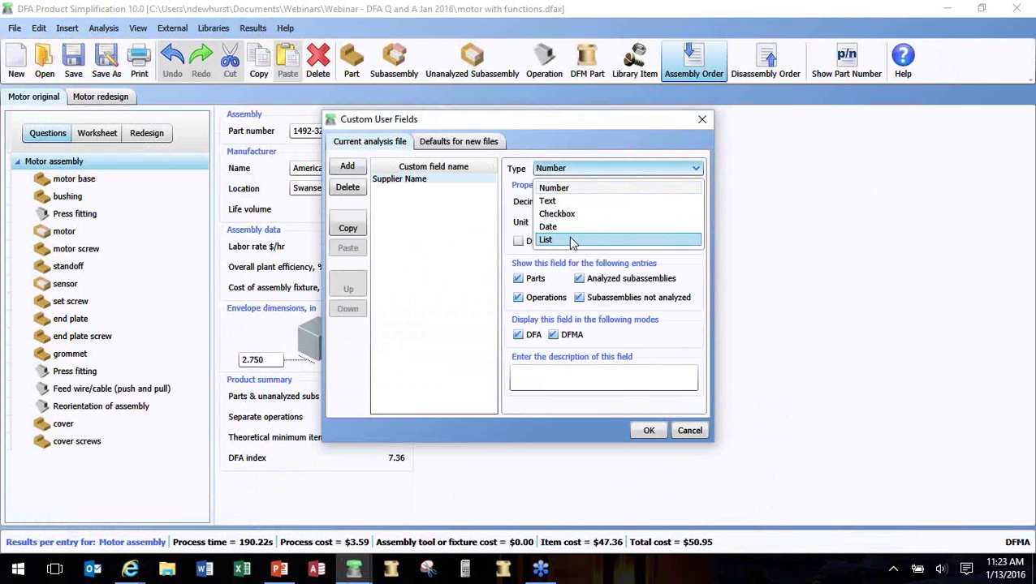
left_click(592, 202)
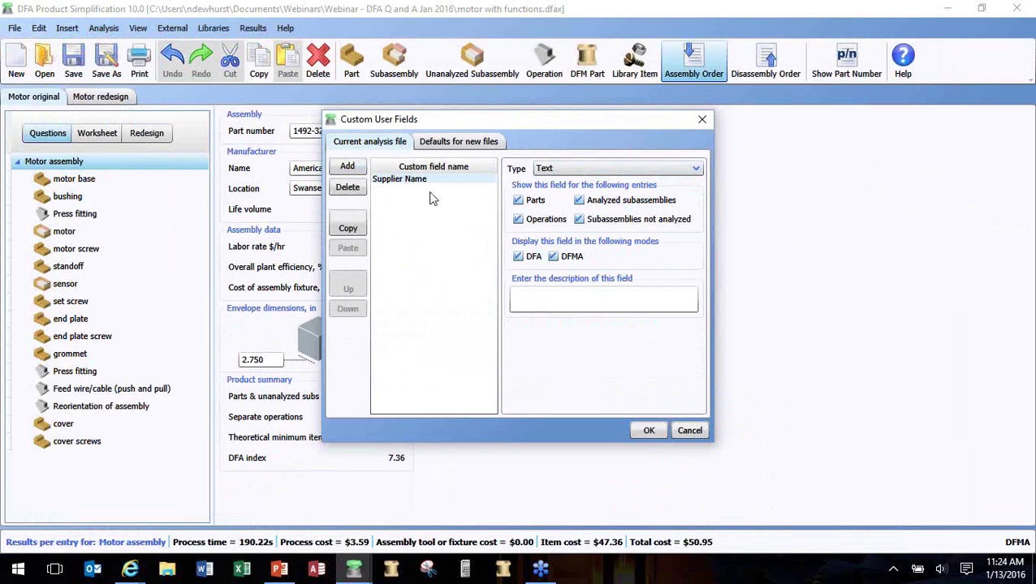
left_click(519, 220)
Step: Add a date-type custom field named Delivery Date, excluded from operations
left_click(349, 167)
type("D")
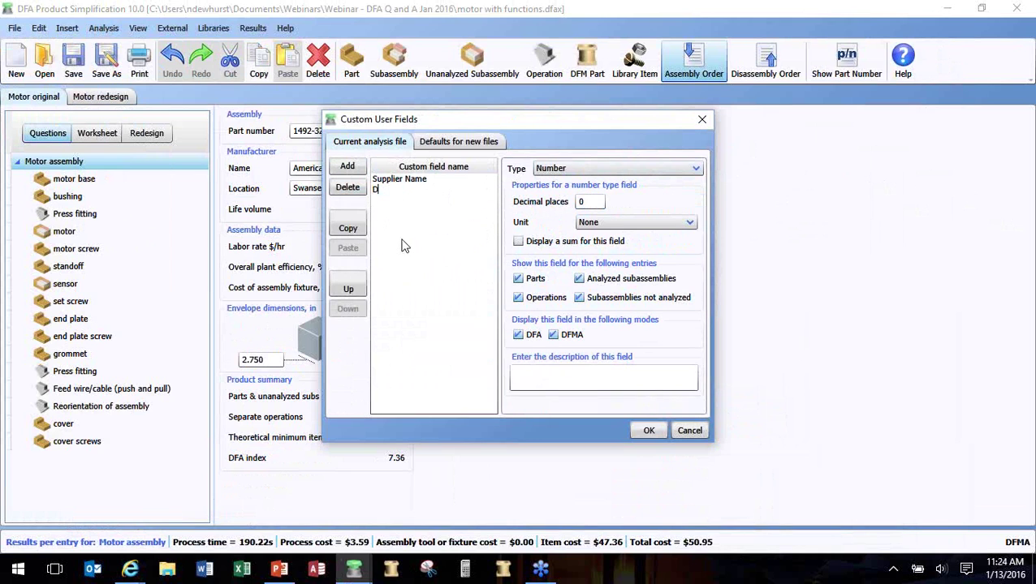
type("elivery Date")
left_click(615, 171)
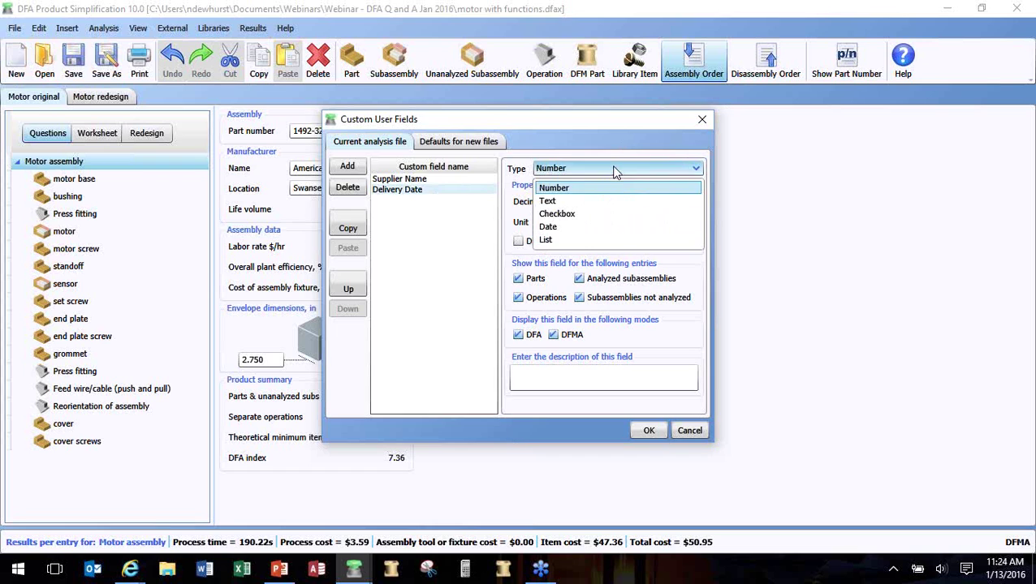
left_click(610, 231)
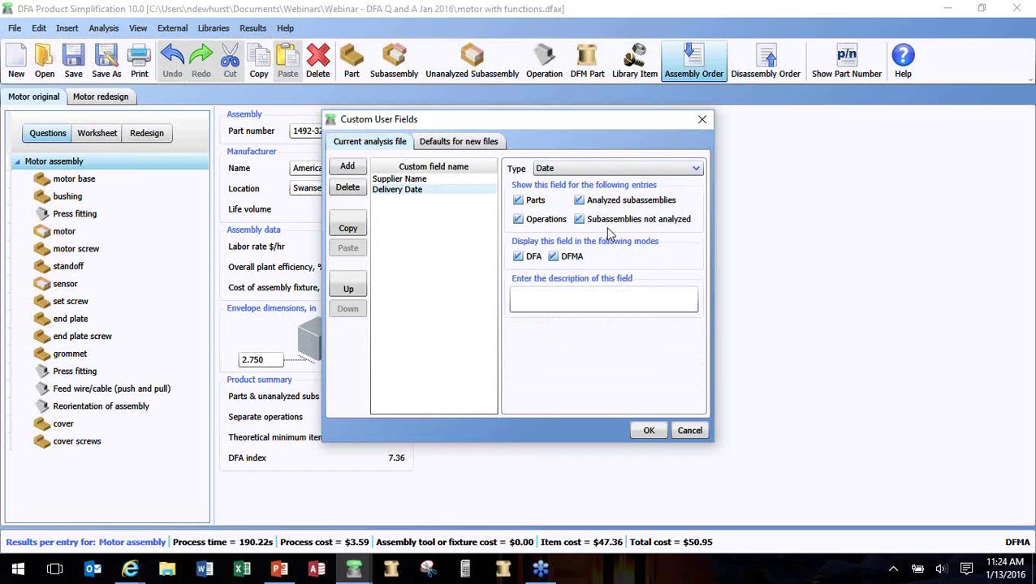
left_click(518, 219)
Step: Add a checkbox-type custom field named Approved Supplier?, excluded from operations
left_click(347, 165)
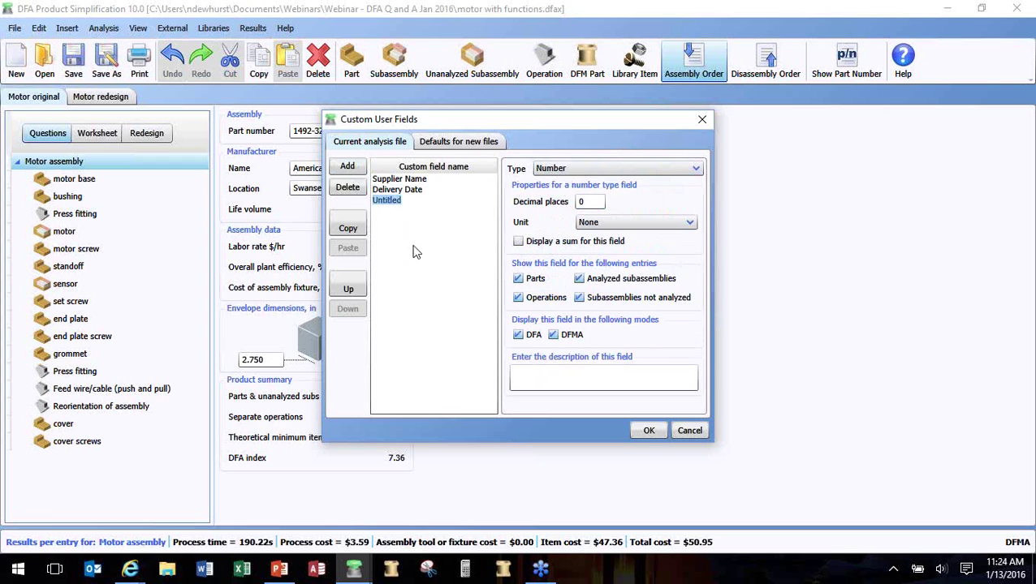
type("Approved Supplier?")
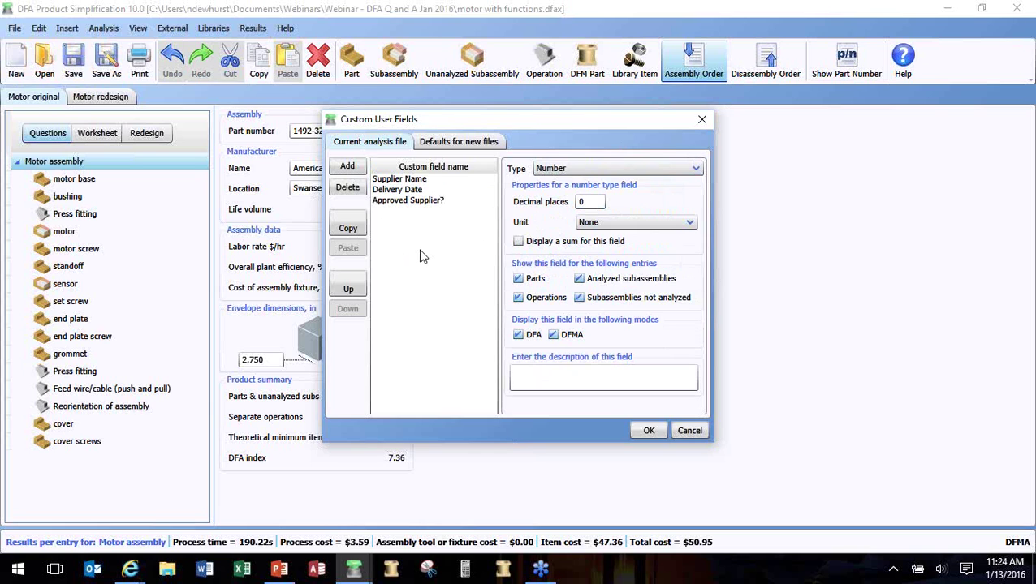
left_click(577, 169)
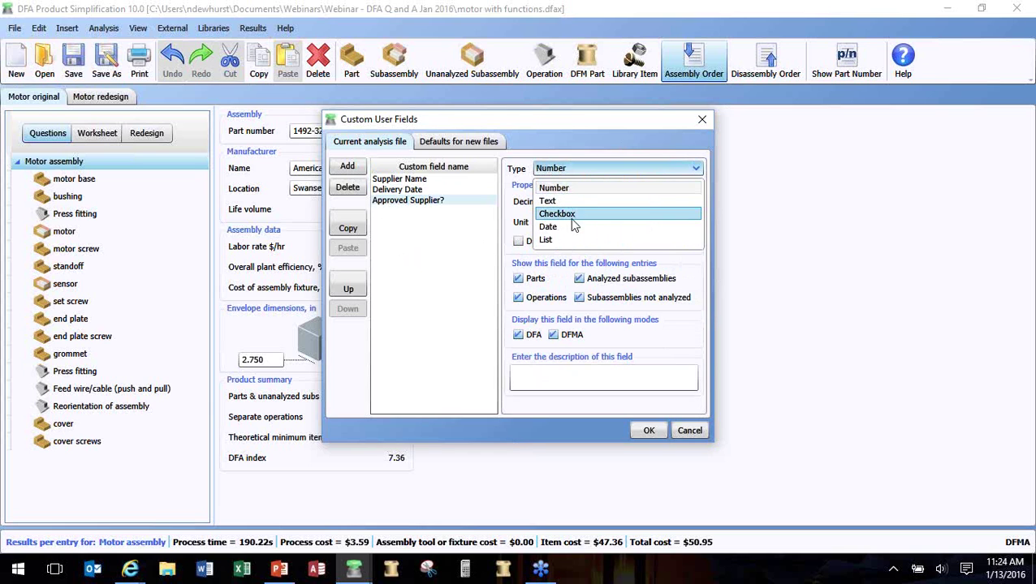
left_click(570, 215)
left_click(517, 219)
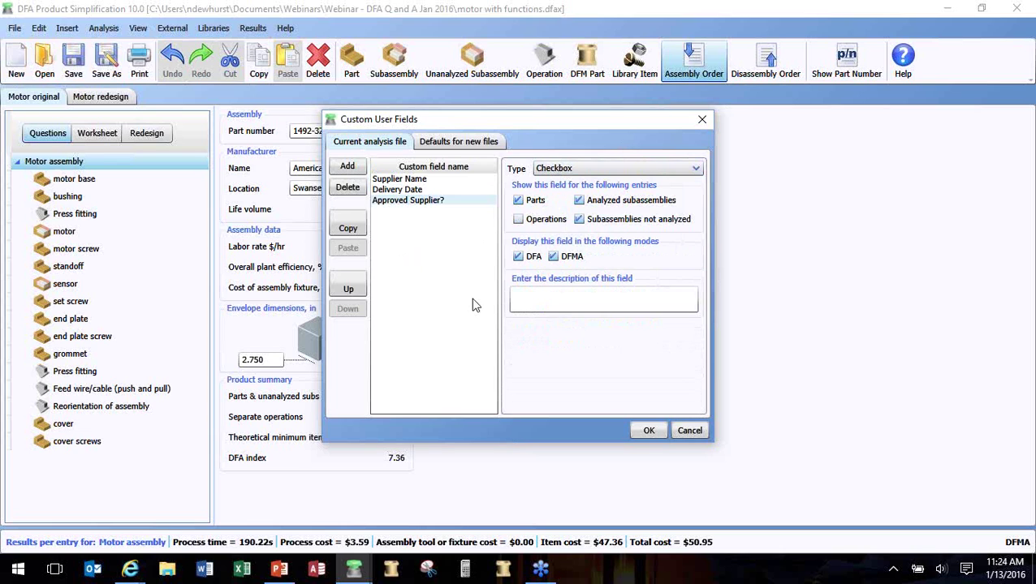
Step: Copy the Supplier Name field into the custom field defaults for new files
left_click(429, 181)
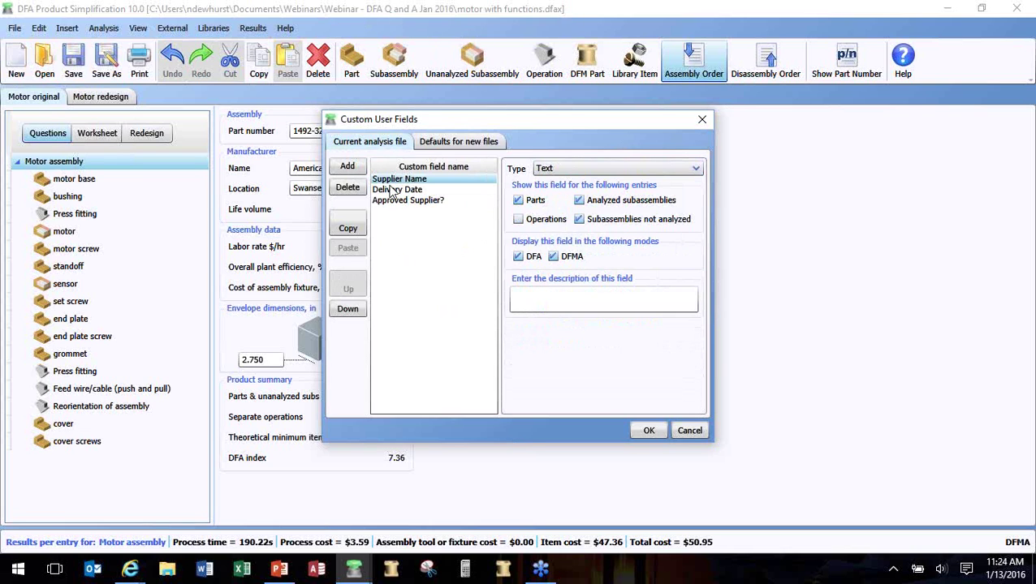
left_click(362, 227)
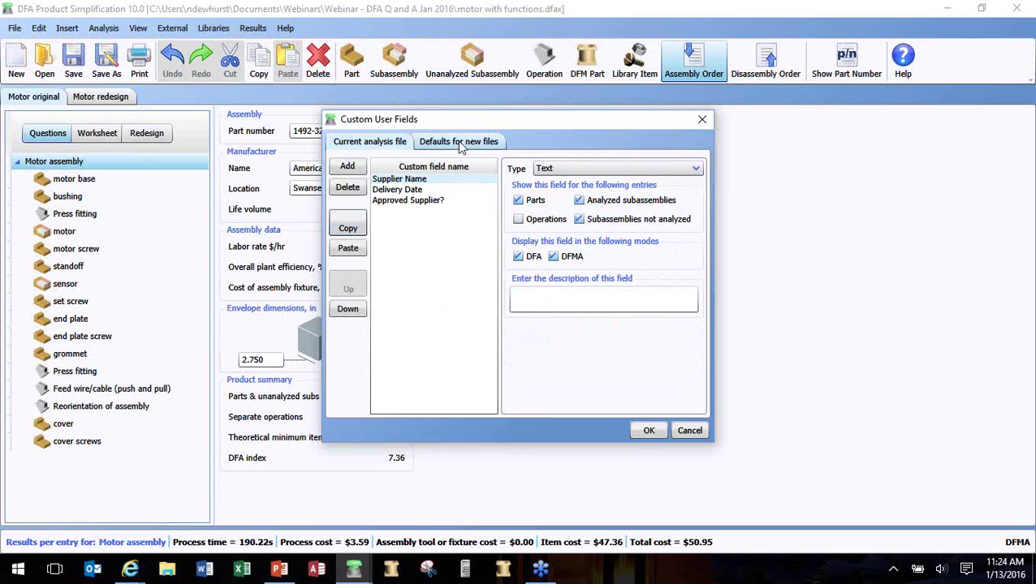
left_click(460, 143)
left_click(348, 250)
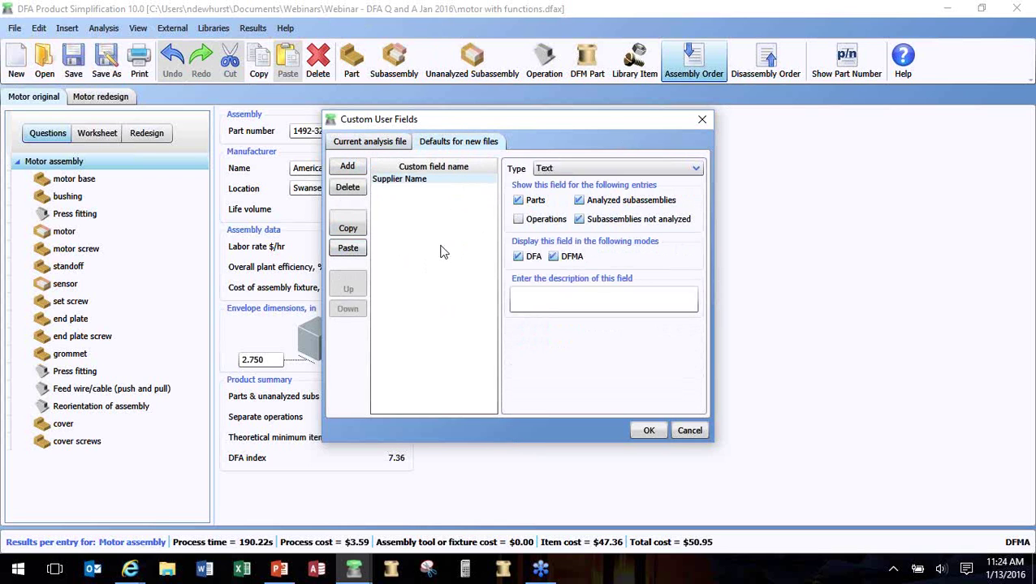
Step: Copy the Delivery Date field from the current analysis file into the defaults for new files
left_click(370, 142)
left_click(390, 191)
left_click(348, 228)
left_click(461, 142)
left_click(347, 247)
Step: Accept the custom user fields and open the motor base entry to view its custom field data
left_click(370, 142)
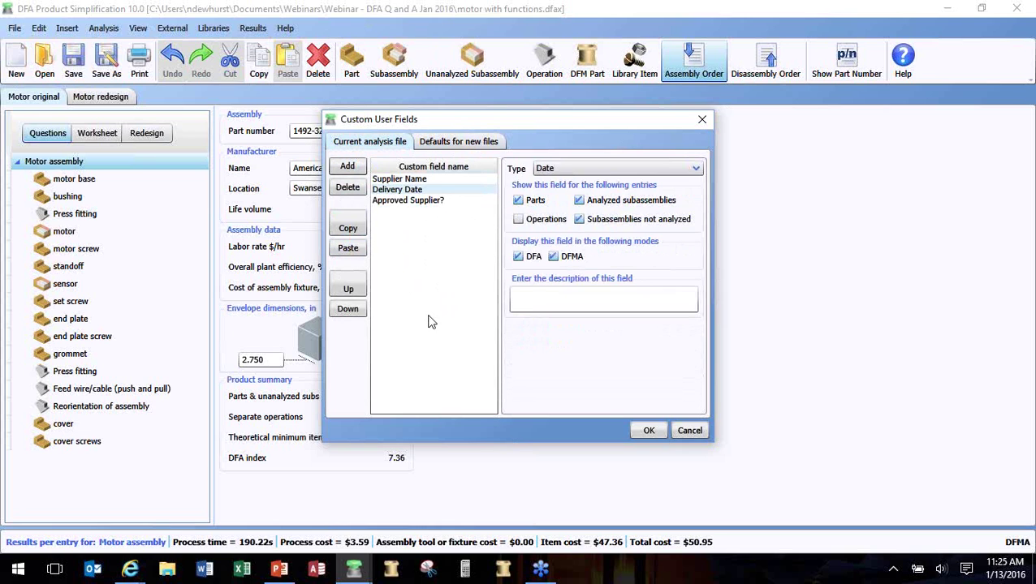
left_click(646, 431)
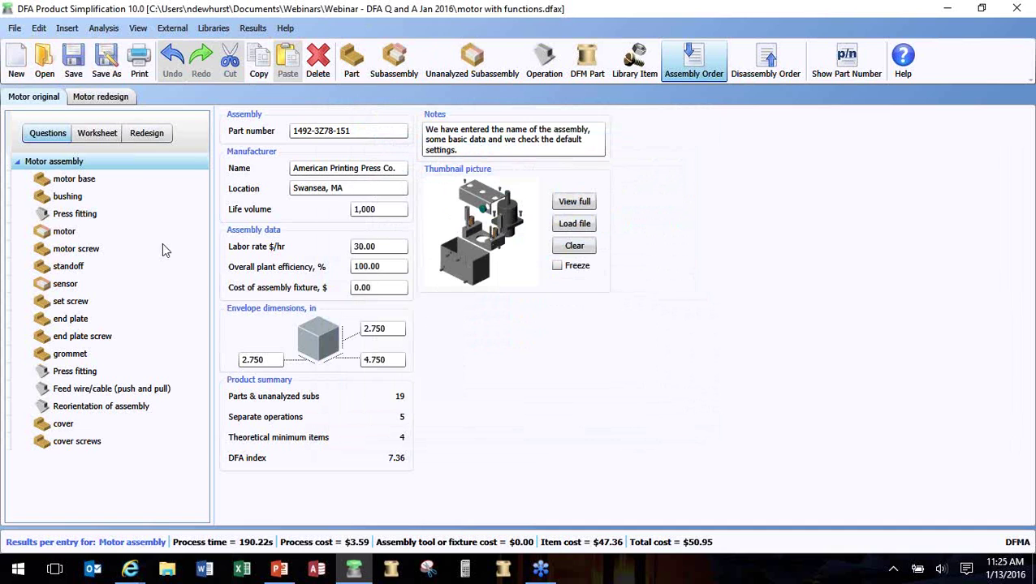
left_click(74, 179)
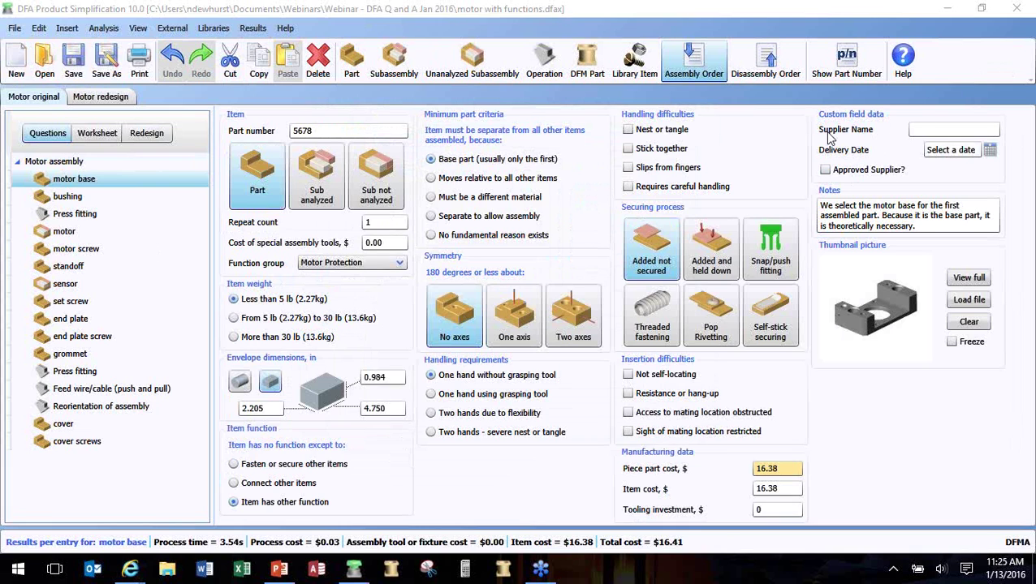
Step: Fill in the motor base's custom fields with supplier name ACME Bases, delivery date 3/1/2016, and mark it as an approved supplier
left_click(939, 130)
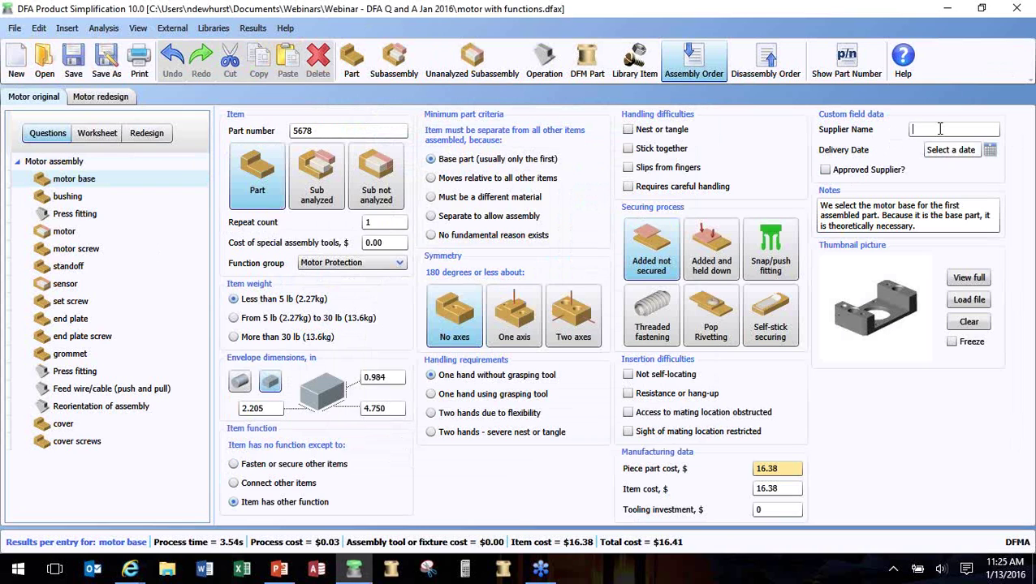
type("ACME Bases")
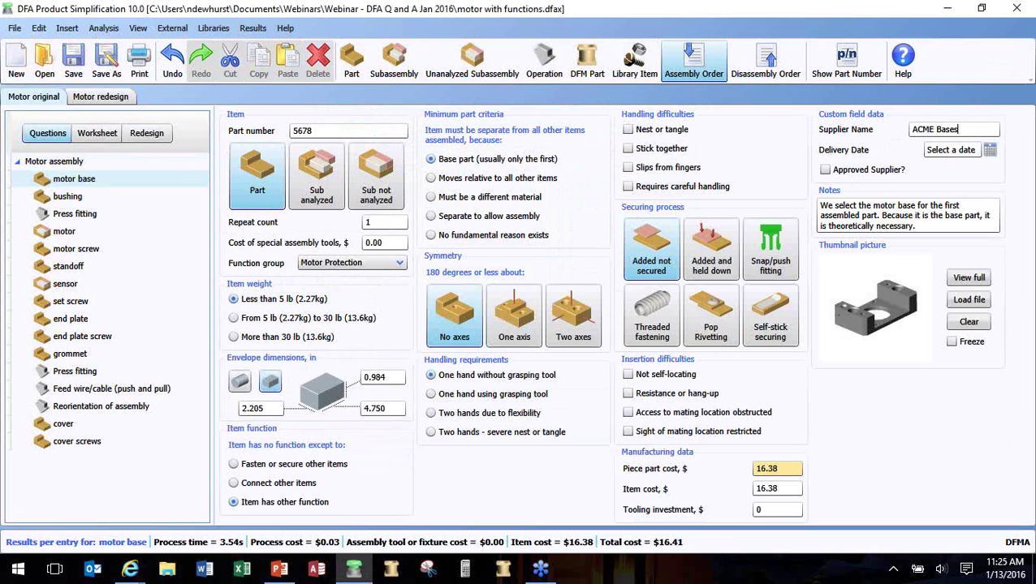
left_click(990, 151)
left_click(964, 170)
left_click(964, 171)
left_click(888, 207)
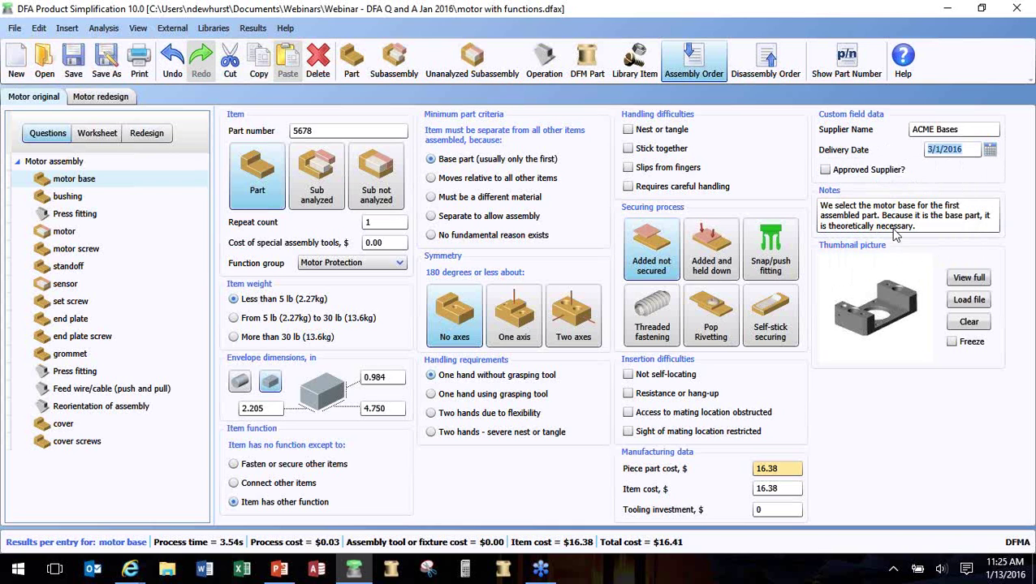
left_click(825, 171)
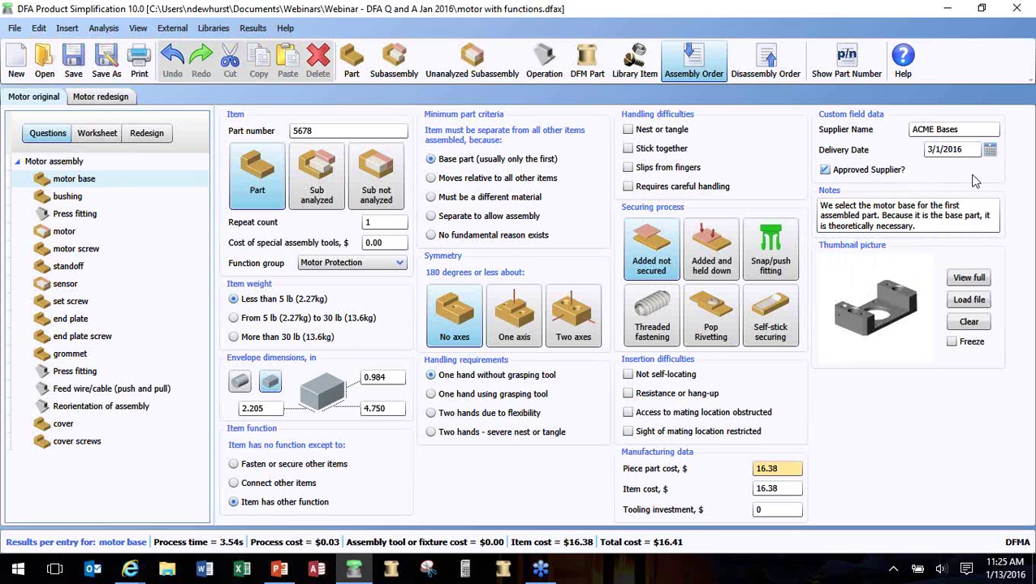
Step: Open the function group definitions from the top-level Motor assembly to examine the existing groups
left_click(131, 169)
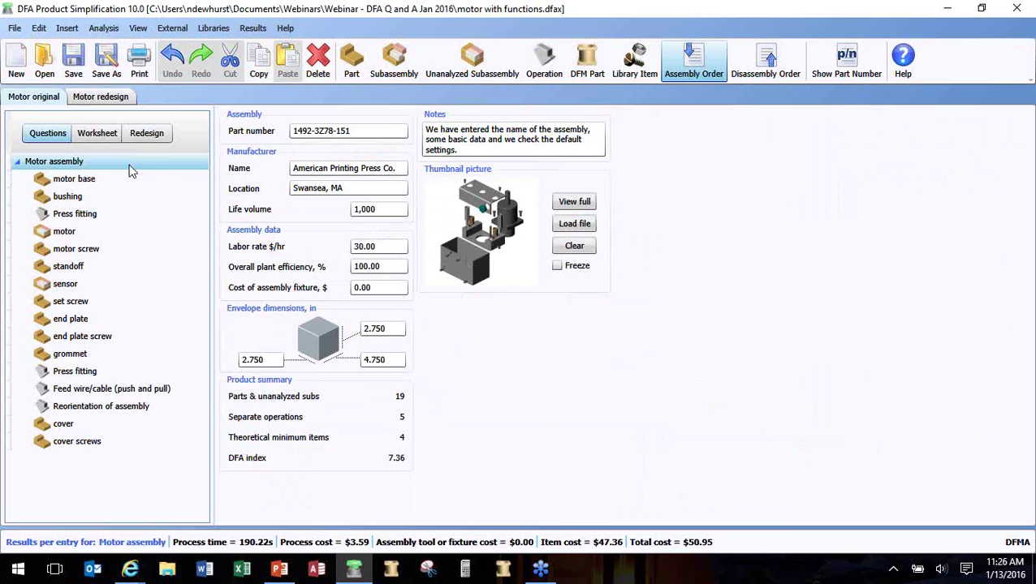
left_click(104, 29)
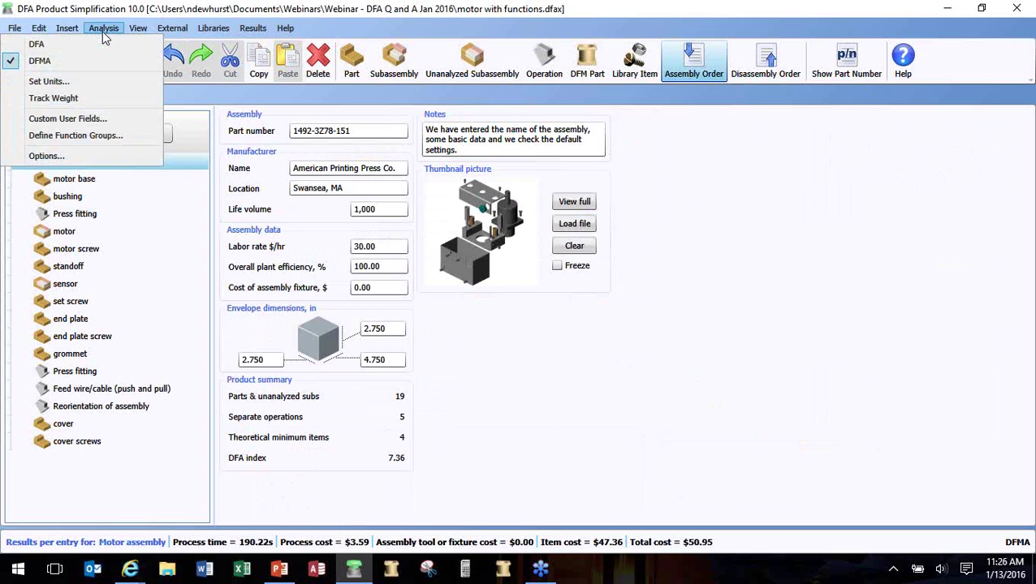
left_click(102, 139)
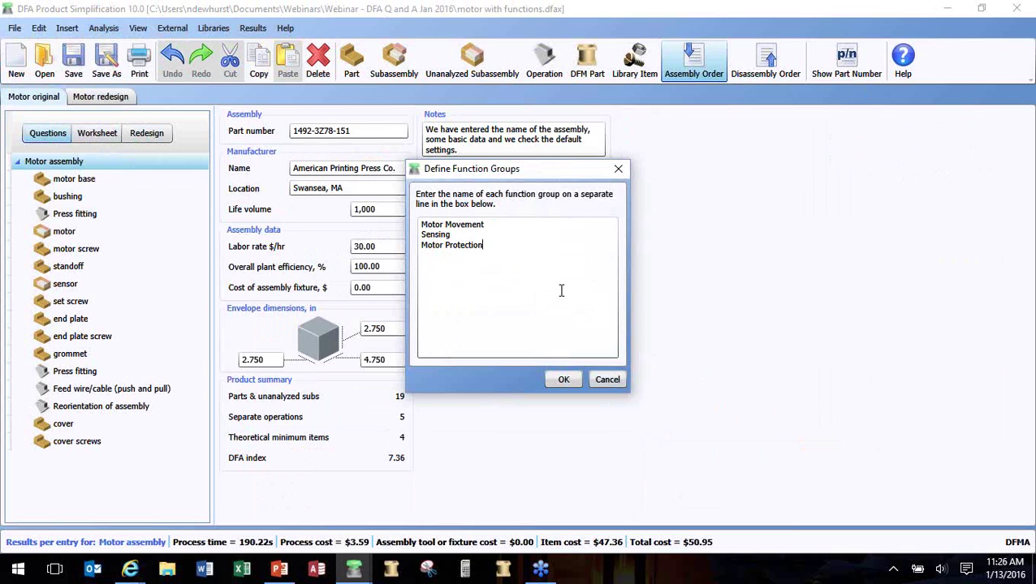
Step: Try adding text to the function group list, erase it, and cancel the function group definitions
type("Nick")
key("BackSpace")
key("BackSpace")
key("BackSpace")
key("BackSpace")
left_click(601, 385)
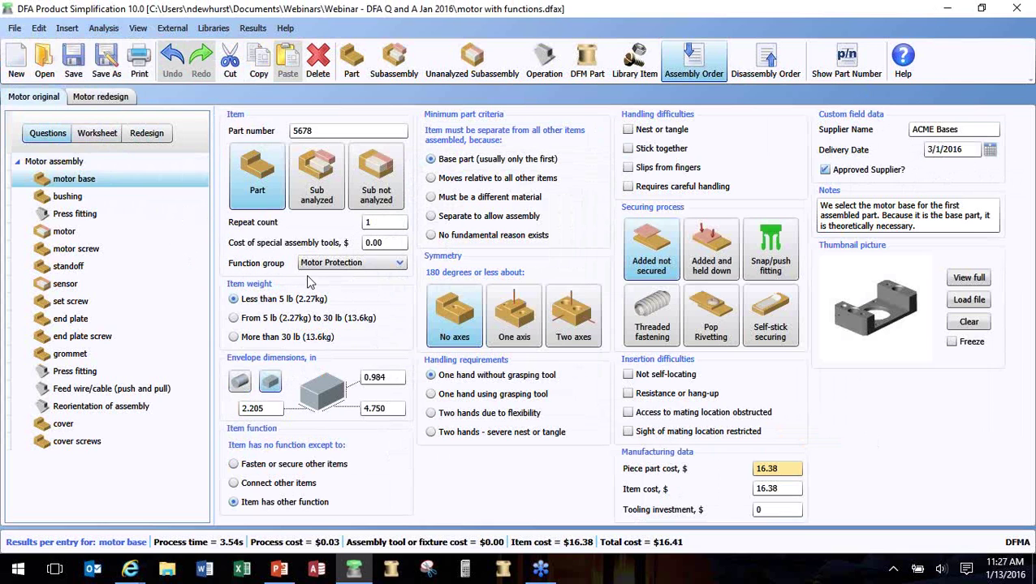
Step: Review the function group assignments of the motor base, the motor and the sensor, keeping Motor Protection for the motor base
left_click(399, 266)
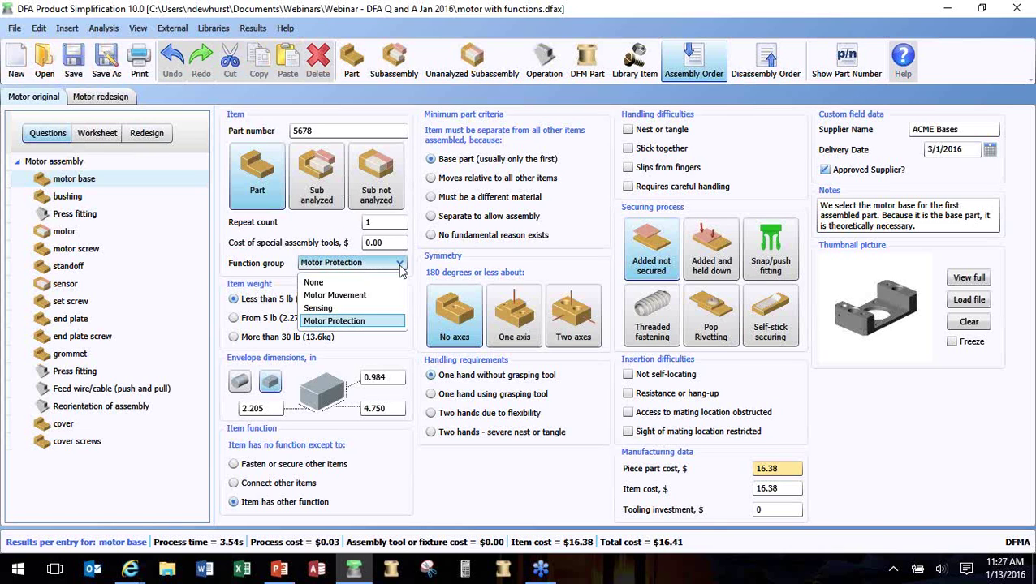
left_click(398, 325)
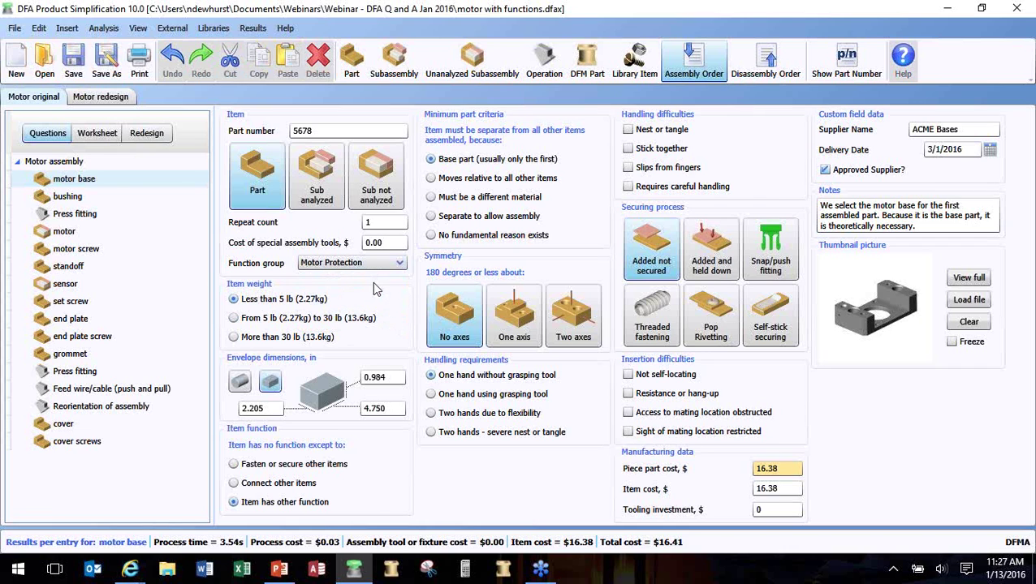
left_click(92, 233)
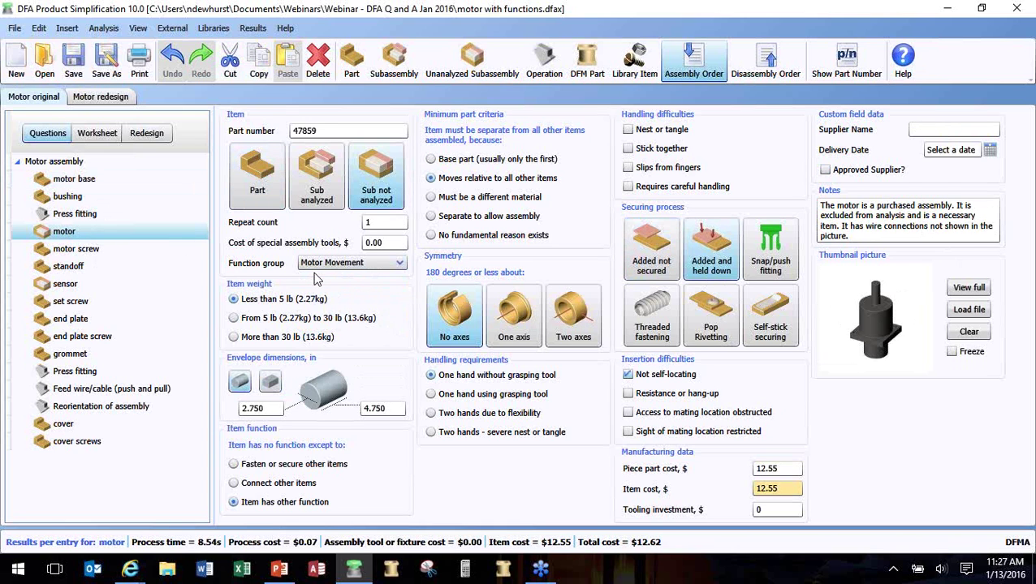
left_click(102, 284)
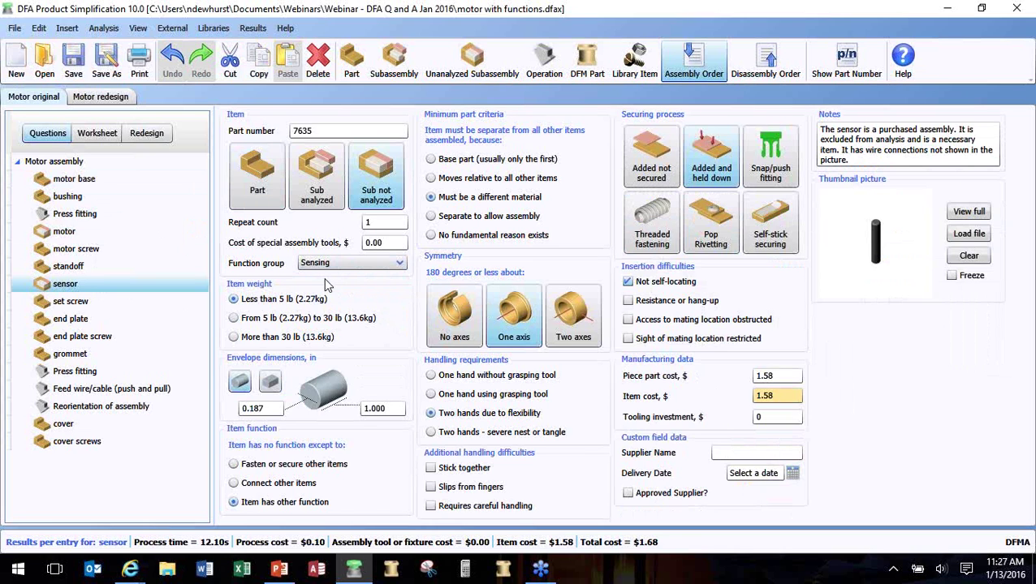
Step: Switch from the original Motor assembly to the Motor redesign analysis and inspect its motor base and motor screw entries
left_click(84, 165)
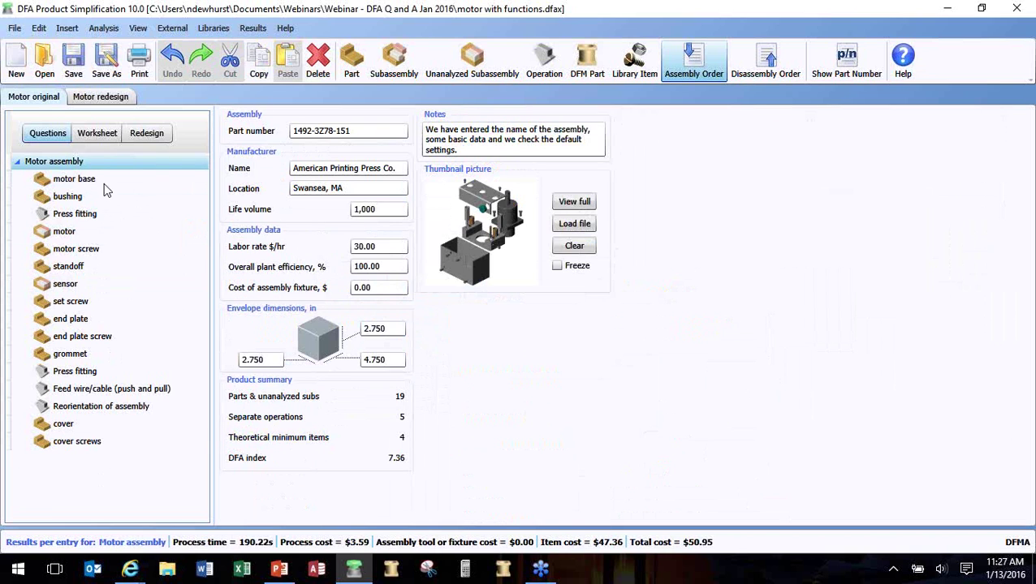
left_click(93, 98)
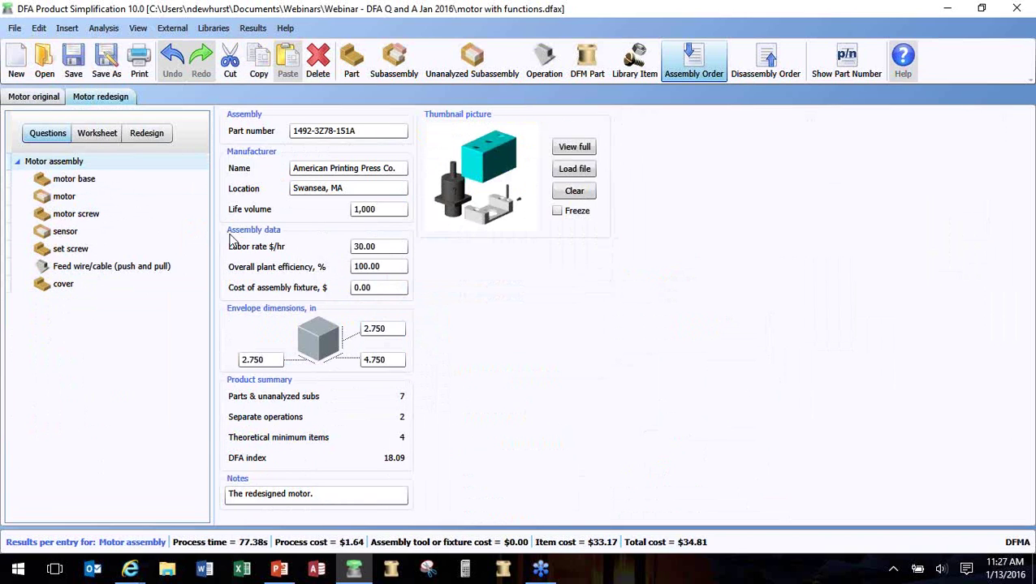
left_click(80, 184)
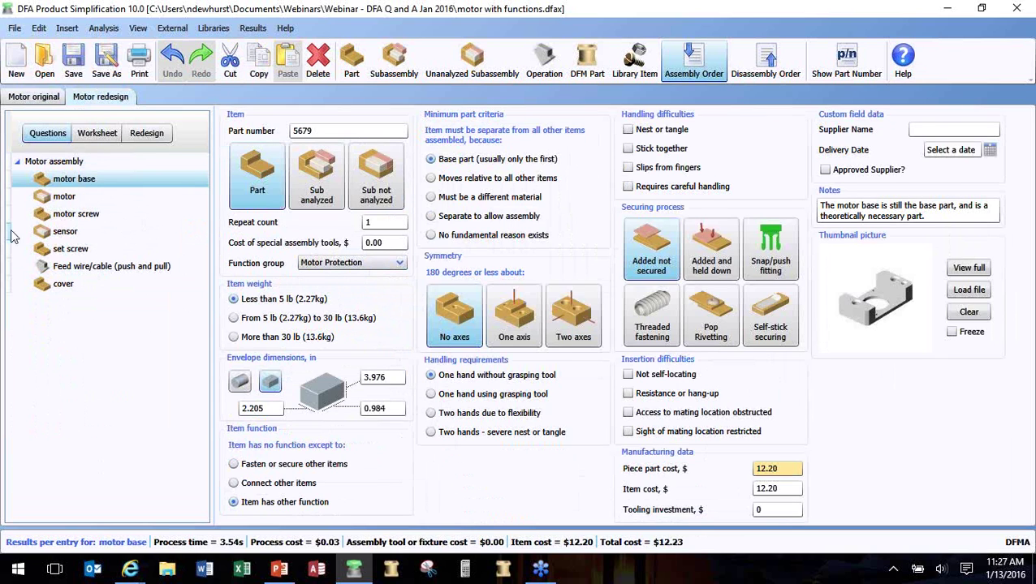
left_click(88, 215)
Step: View the Total Cost functional breakdown chart for the Motor original analysis alone, and close the report
left_click(33, 96)
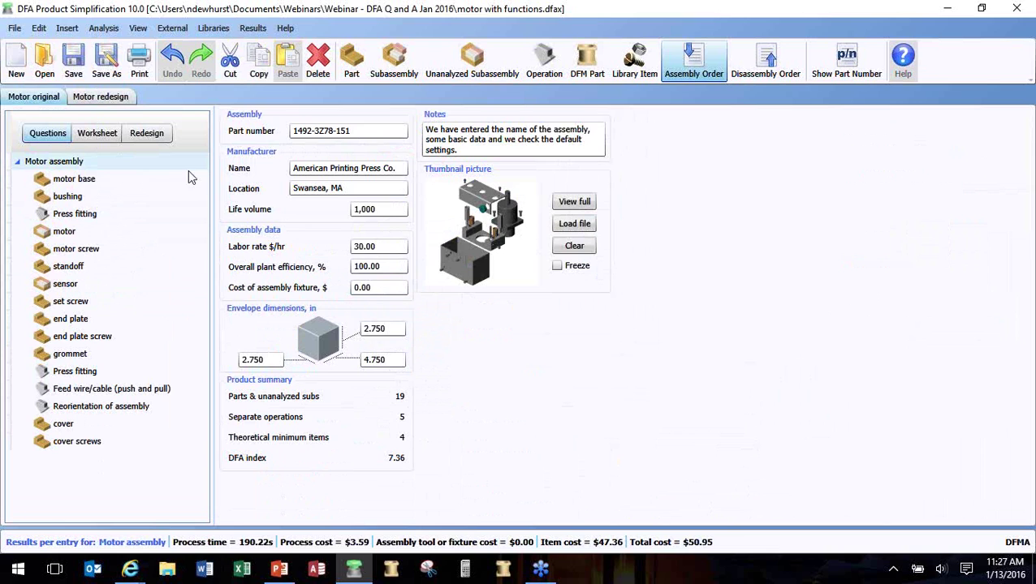
left_click(255, 34)
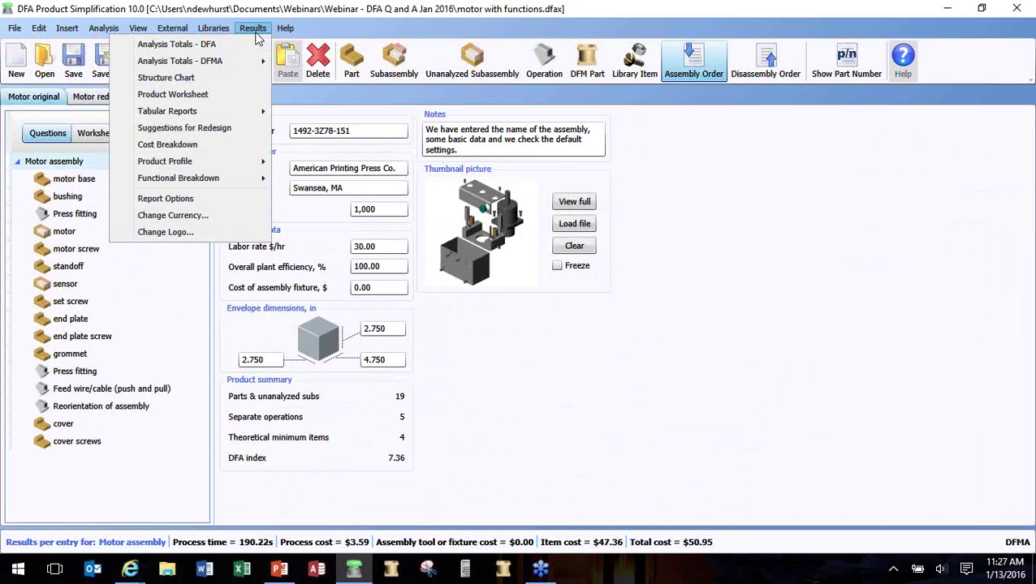
mouse_move(233, 187)
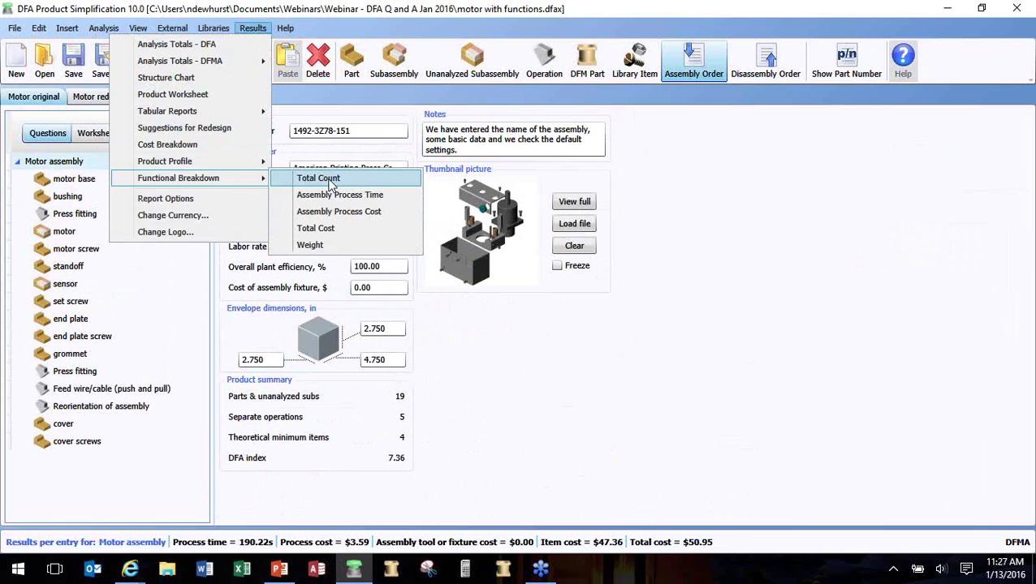
left_click(355, 229)
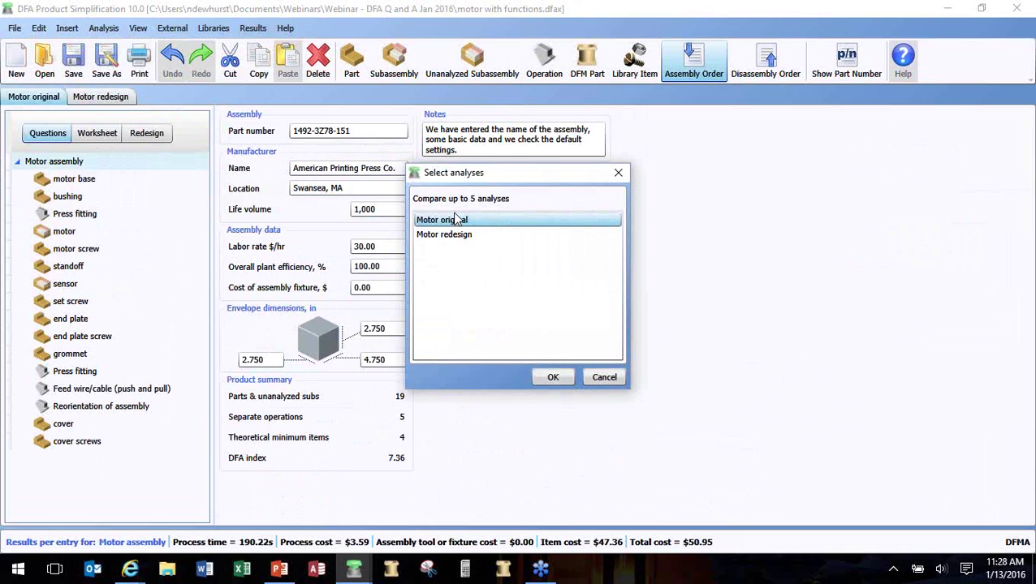
left_click(555, 378)
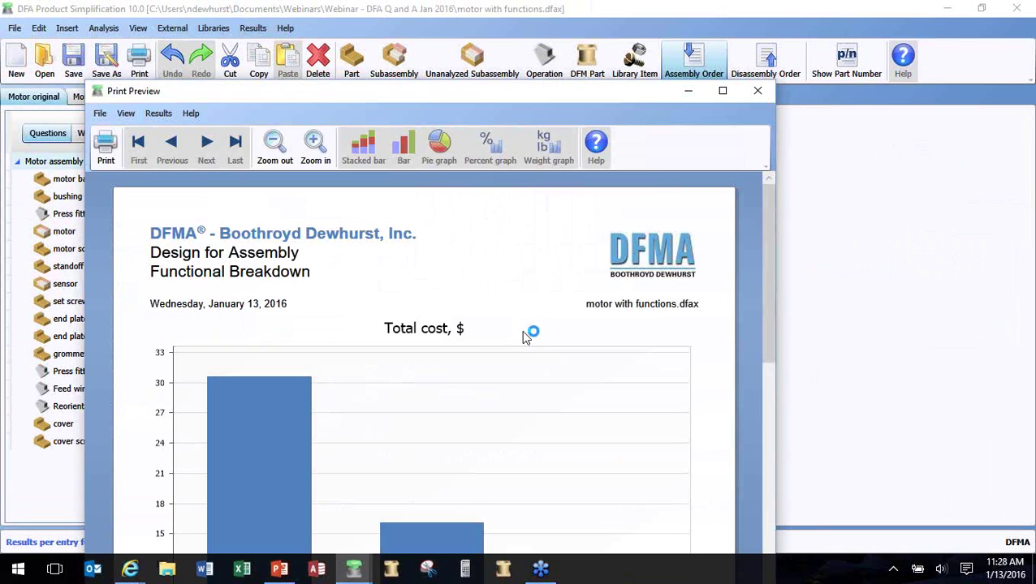
double_click(477, 95)
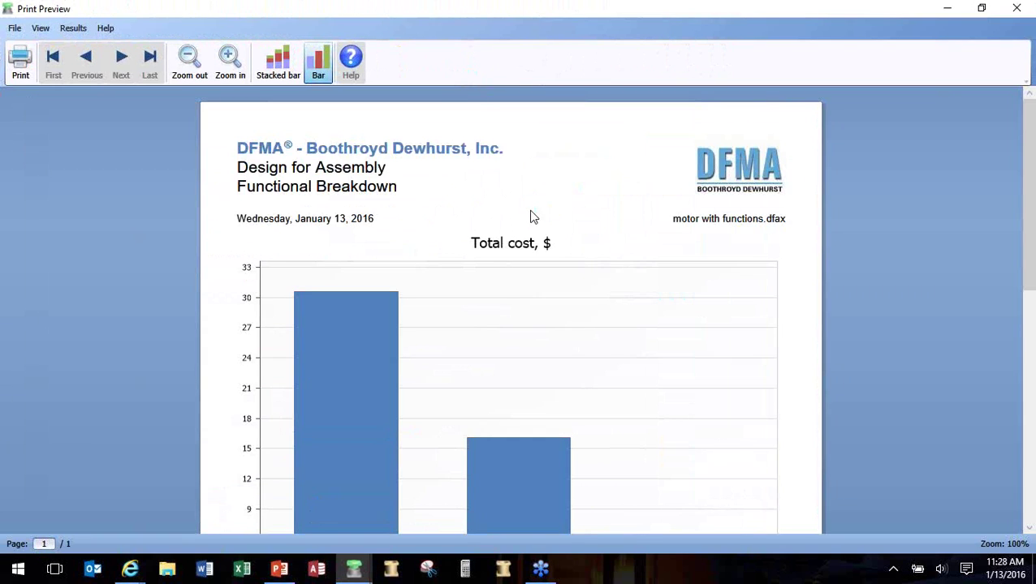
scroll(532, 218, "down", 3)
scroll(531, 220, "down", 1)
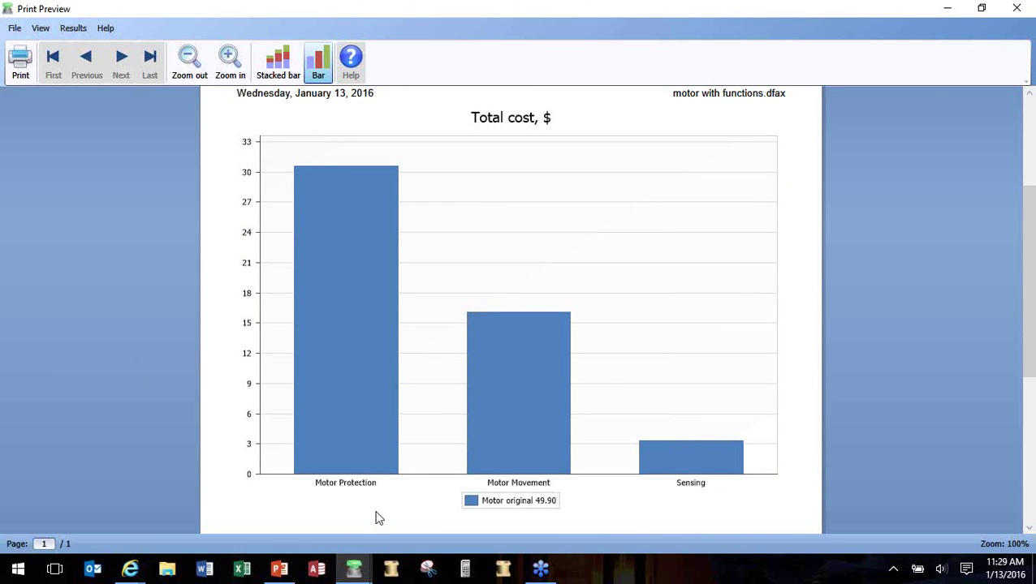
left_click(1016, 8)
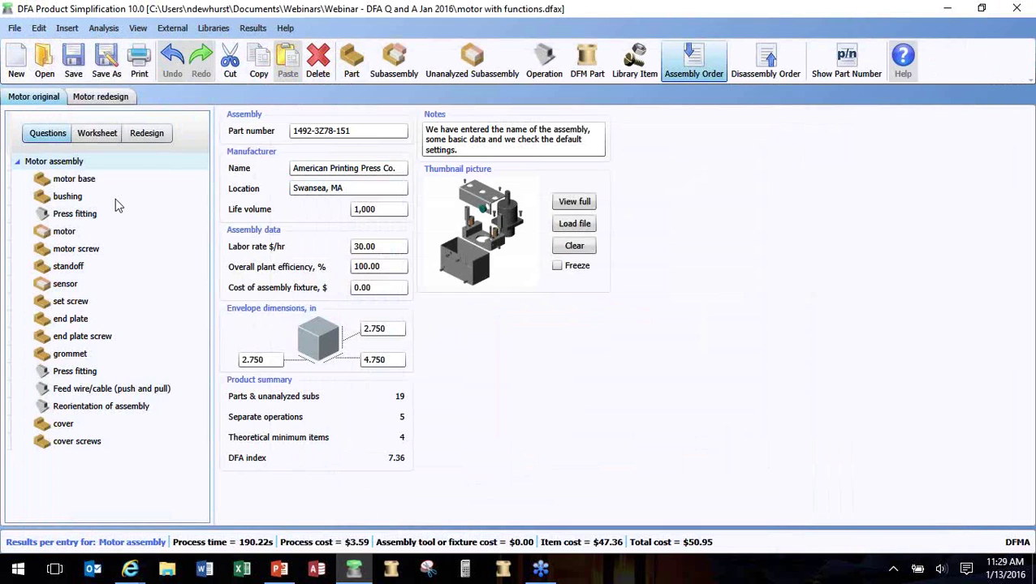
Step: Compare Motor original and Motor redesign in the Total Cost functional breakdown chart, and close the report
left_click(243, 30)
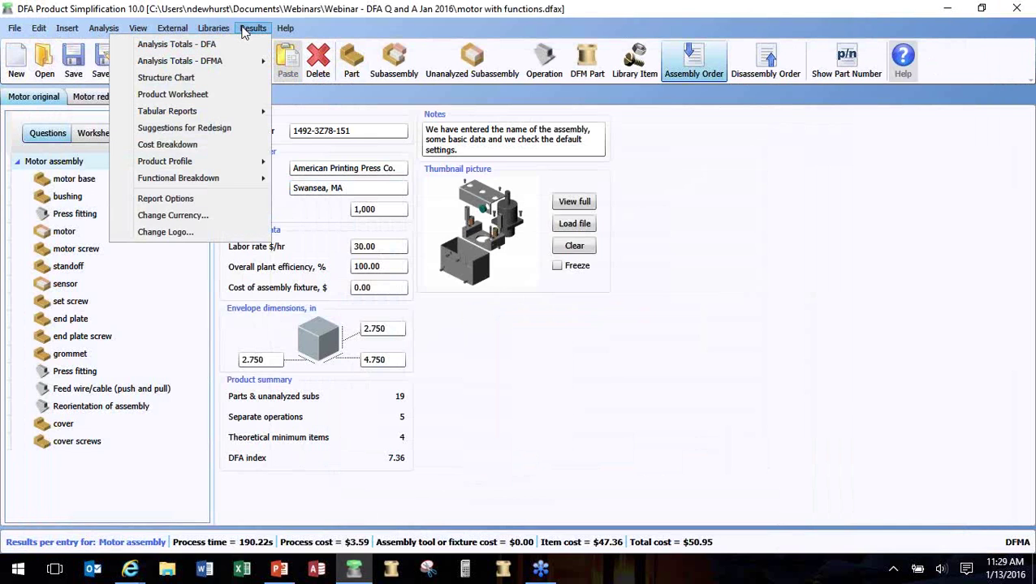
mouse_move(219, 180)
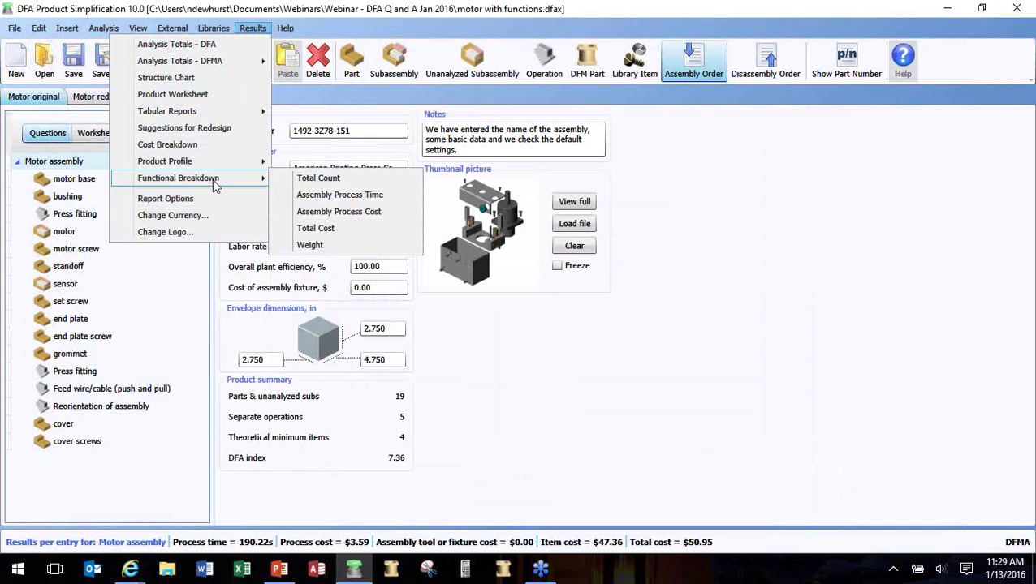
left_click(316, 229)
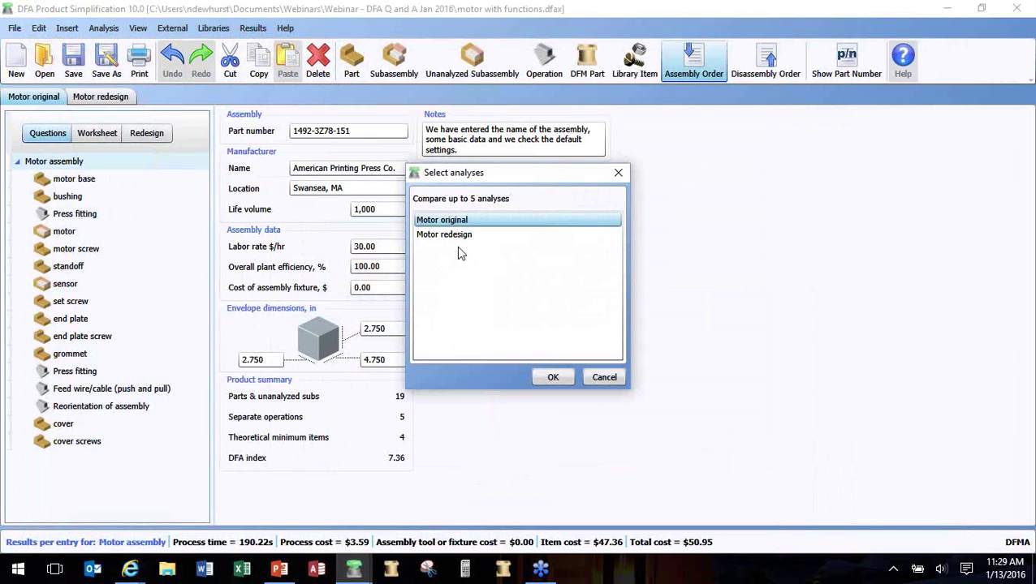
left_click(459, 235)
left_click(538, 377)
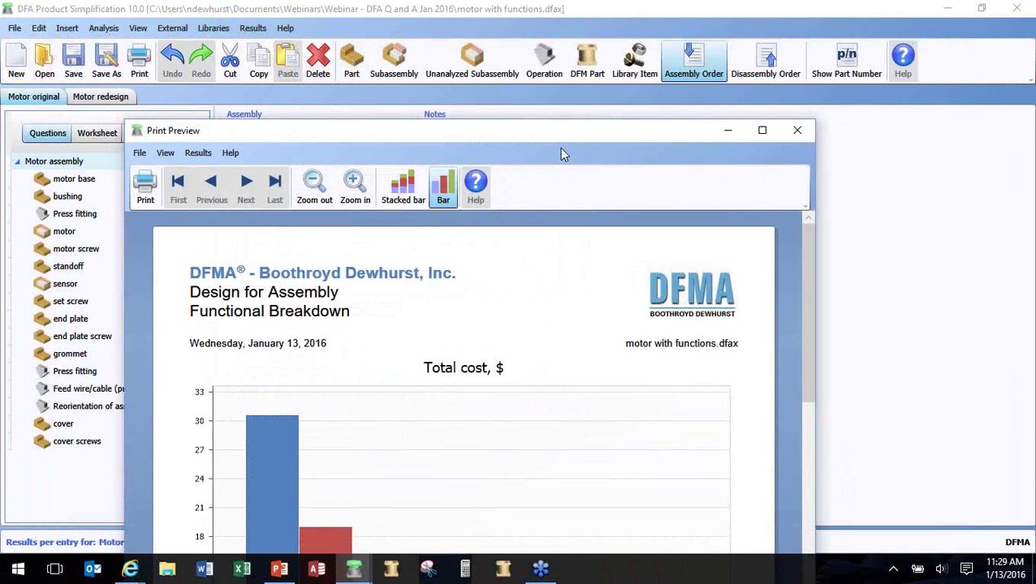
double_click(564, 138)
scroll(754, 328, "down", 2)
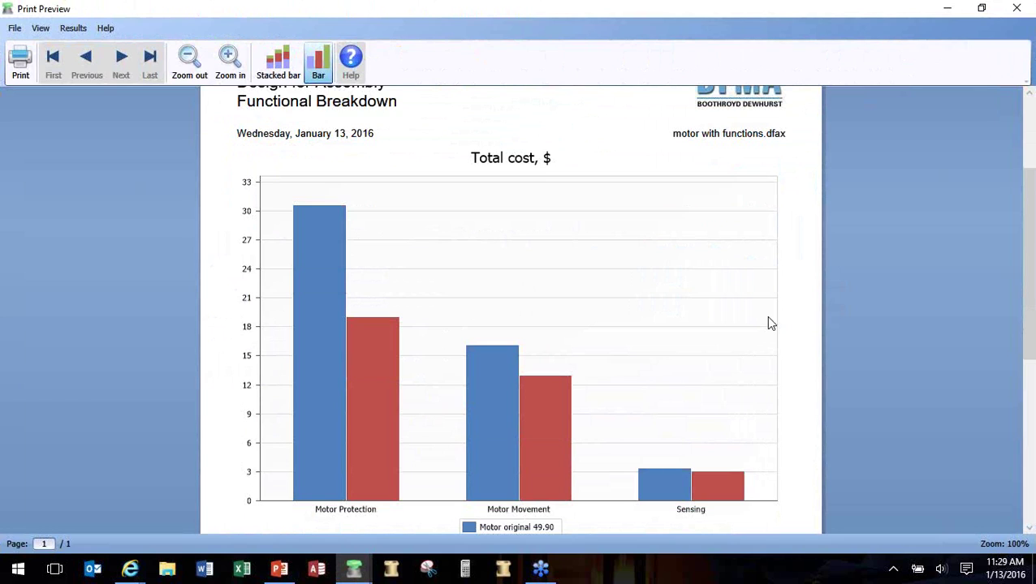
scroll(910, 307, "up", 2)
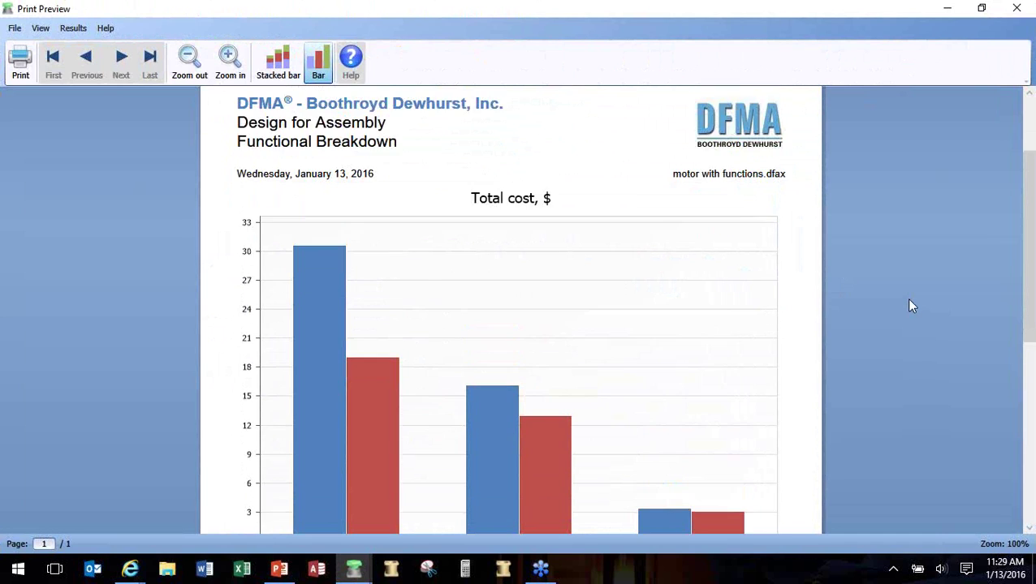
left_click(1018, 10)
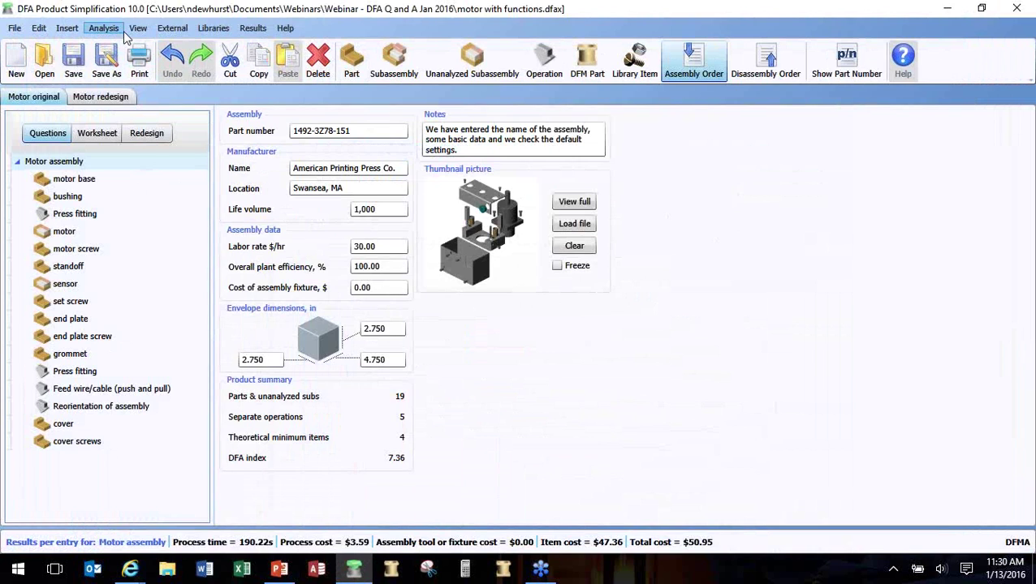
Step: Start a bill of materials import and browse to the samples folder under Documents, Dfma, data
left_click(175, 29)
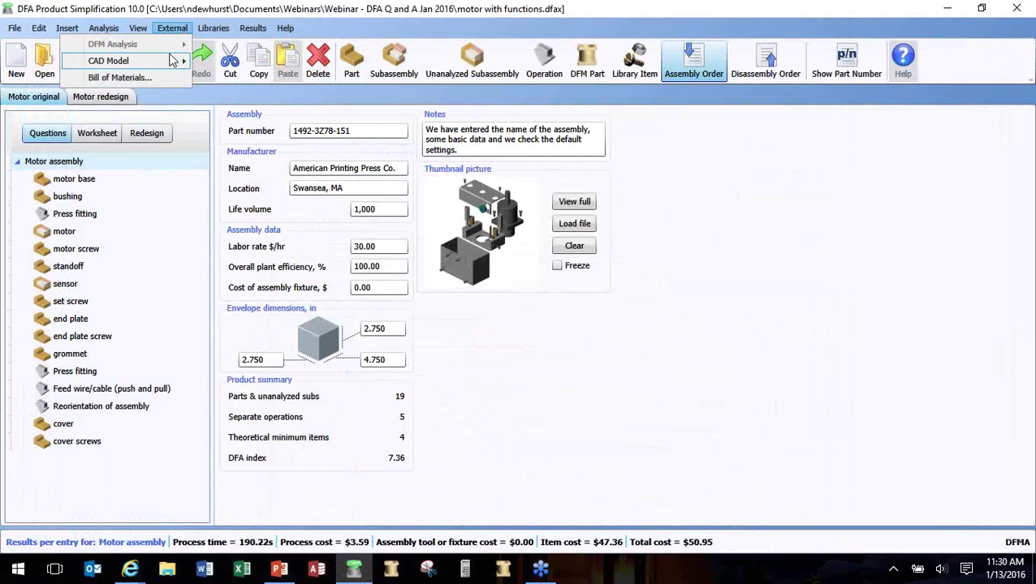
mouse_move(172, 61)
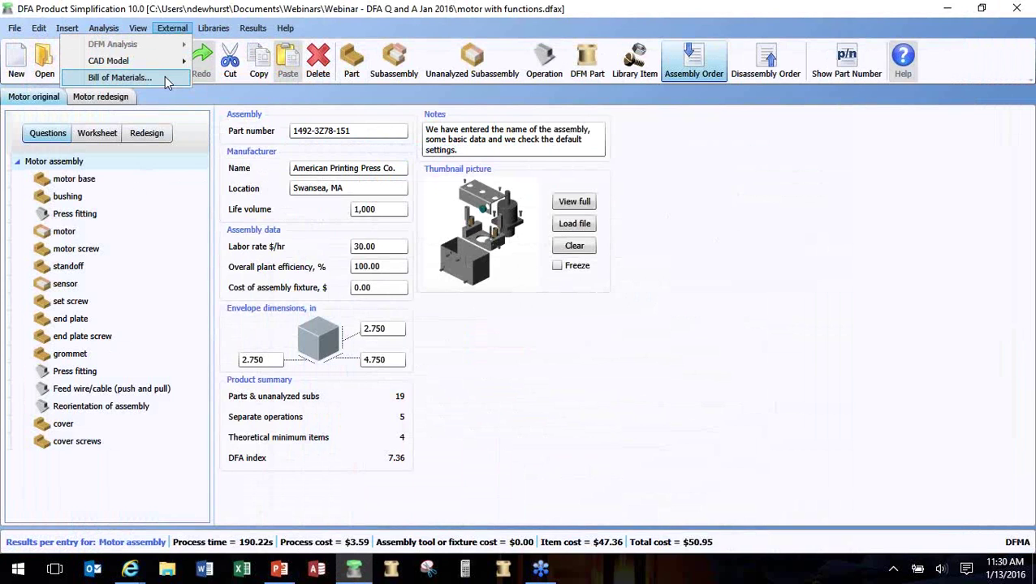
left_click(164, 77)
left_click_drag(320, 25, 425, 50)
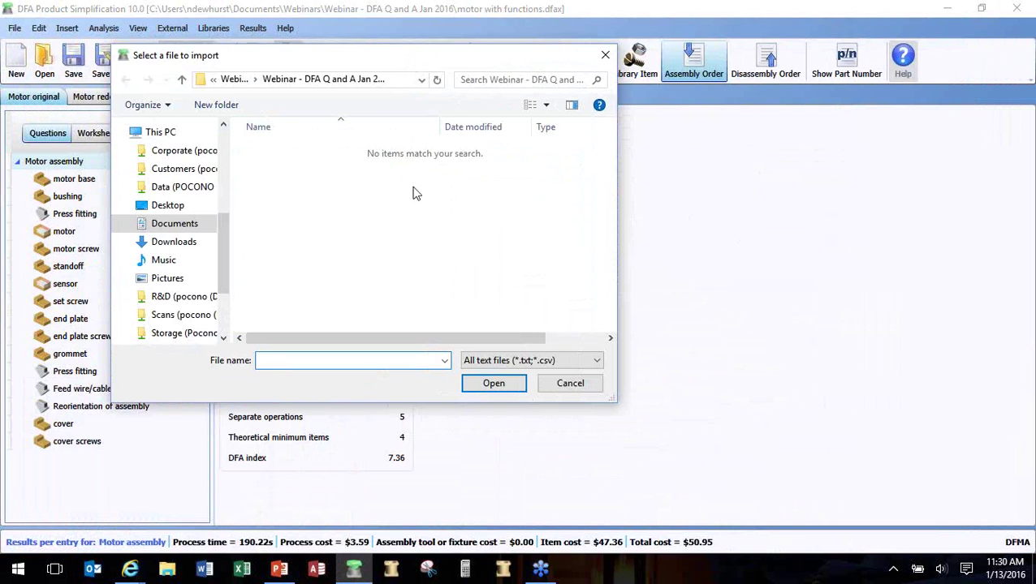
left_click(206, 224)
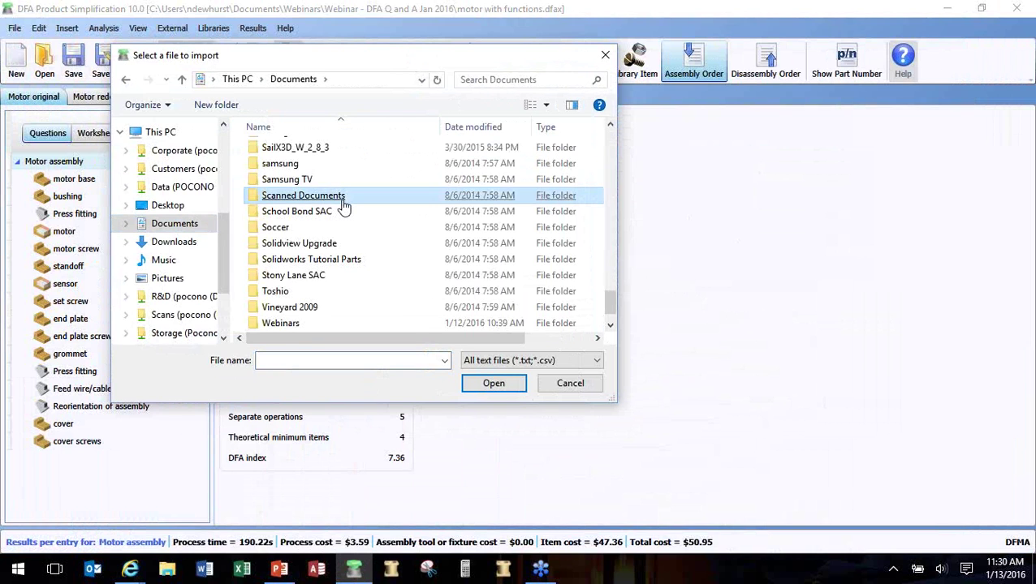
scroll(345, 207, "up", 15)
scroll(342, 207, "up", 5)
double_click(335, 260)
double_click(323, 154)
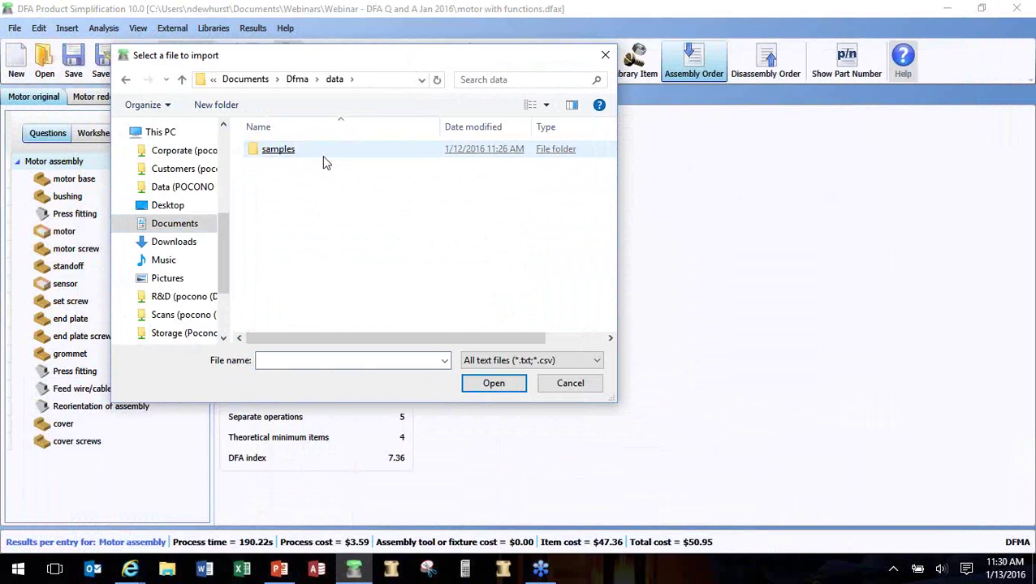
double_click(323, 156)
Step: Choose motor bom.csv as the bill of materials file and open it in the import wizard
left_click(357, 152)
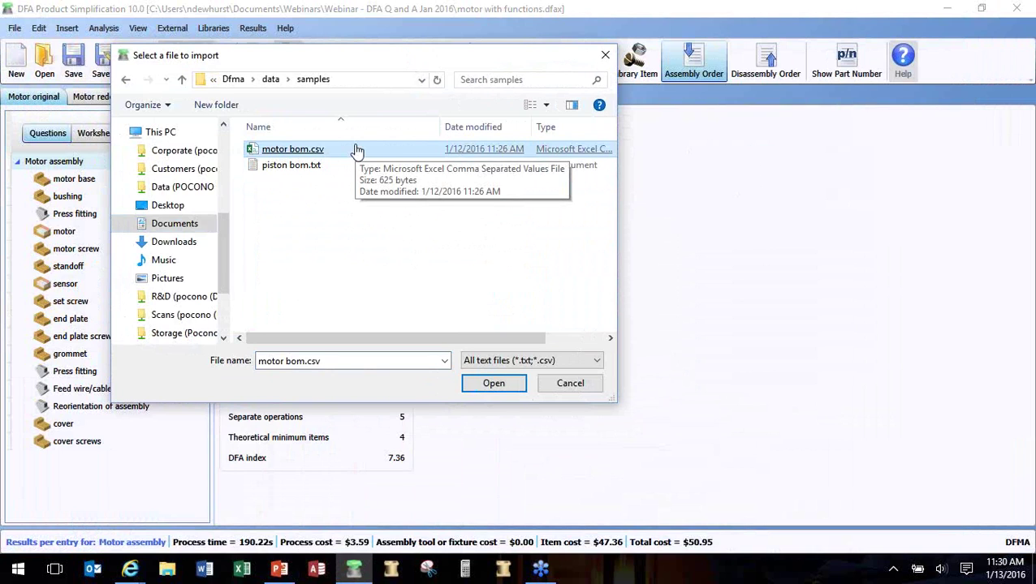
left_click(355, 166)
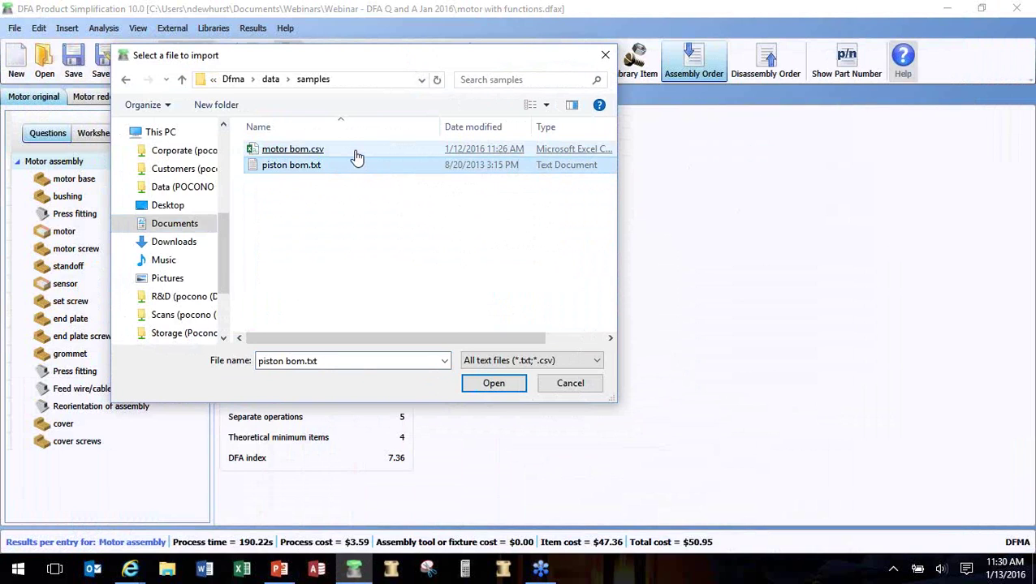
left_click(358, 156)
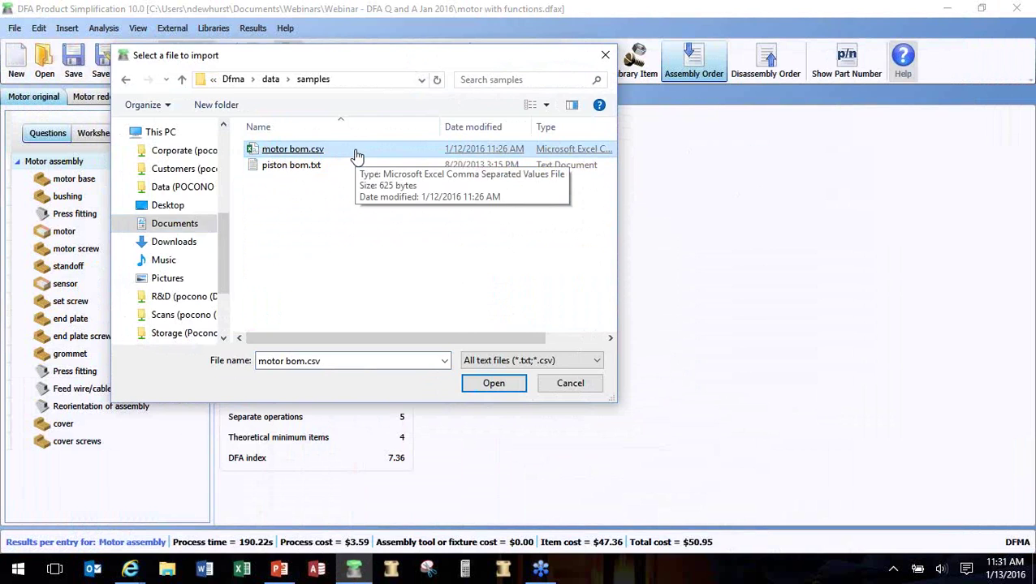
double_click(358, 151)
Step: Start a new import specification, keep the comma-delimited format and begin the import at the row below the column headings
left_click_drag(401, 122, 339, 101)
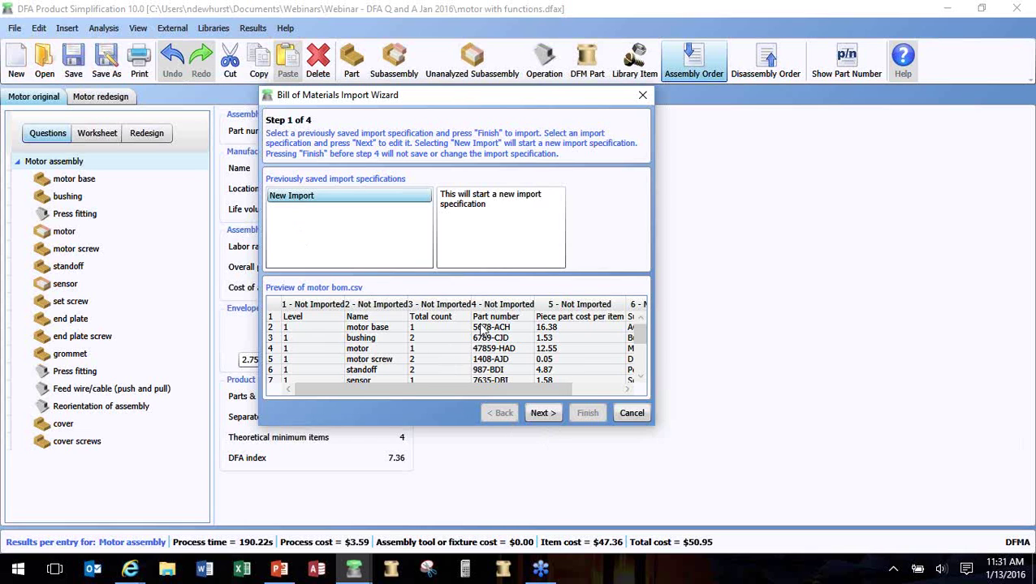
left_click(540, 413)
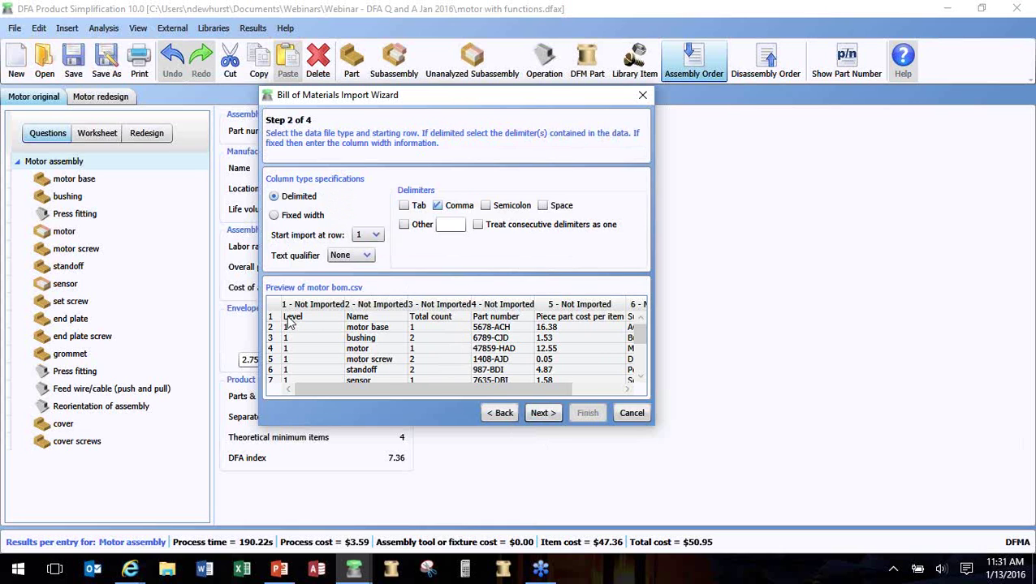
left_click(367, 236)
left_click(367, 268)
left_click(543, 413)
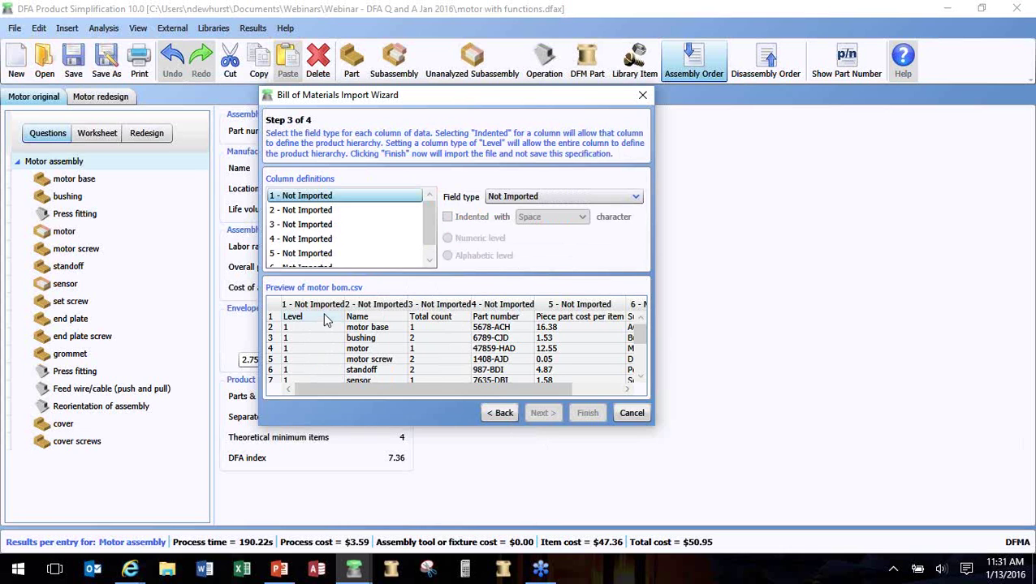
Step: Define import column 1 as Level with numeric levels and column 2 as Name
left_click(497, 196)
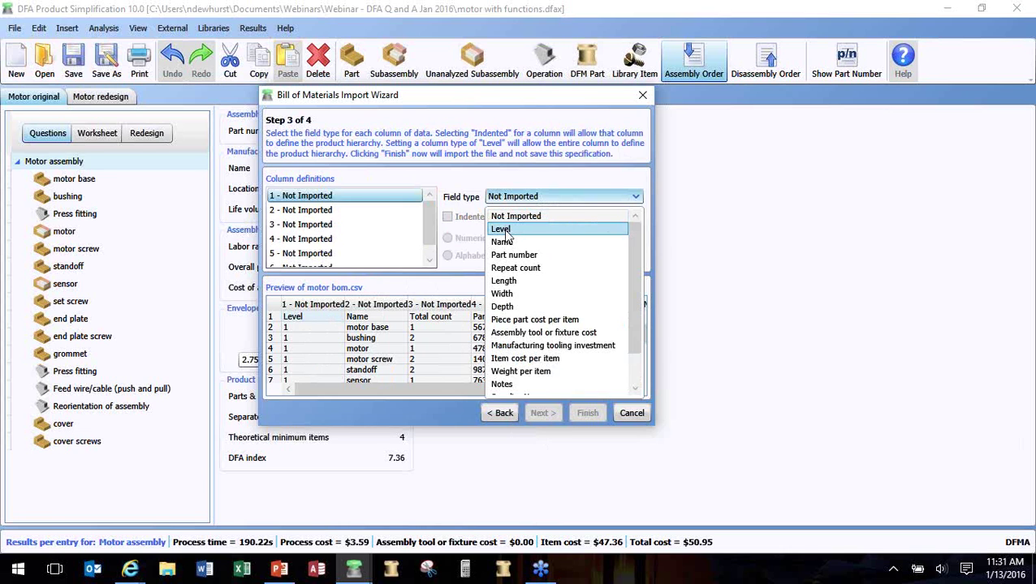
left_click(501, 230)
mouse_move(638, 329)
left_mouse_down()
mouse_move(639, 358)
mouse_move(648, 343)
left_mouse_up()
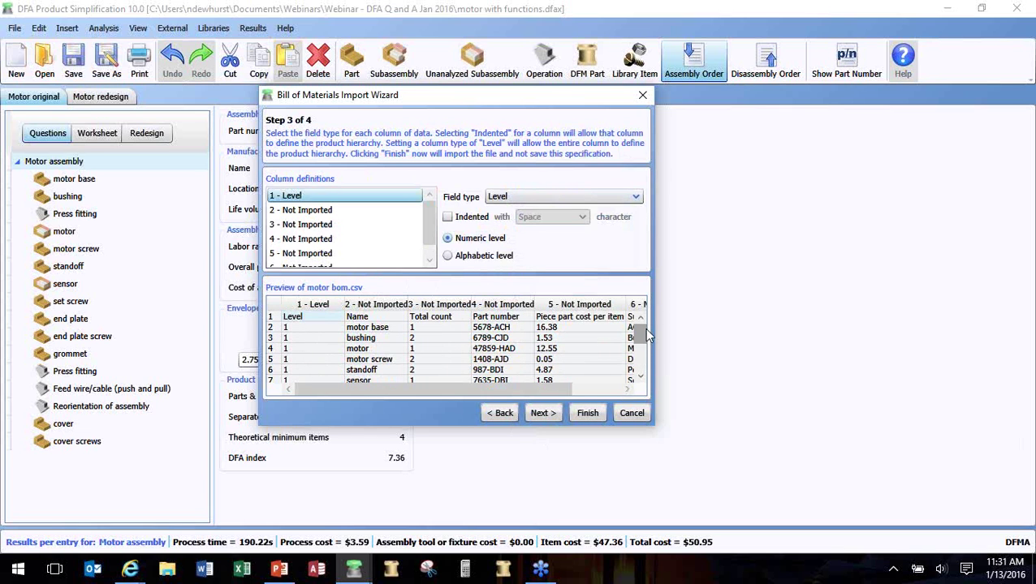
left_click(311, 211)
left_click(521, 197)
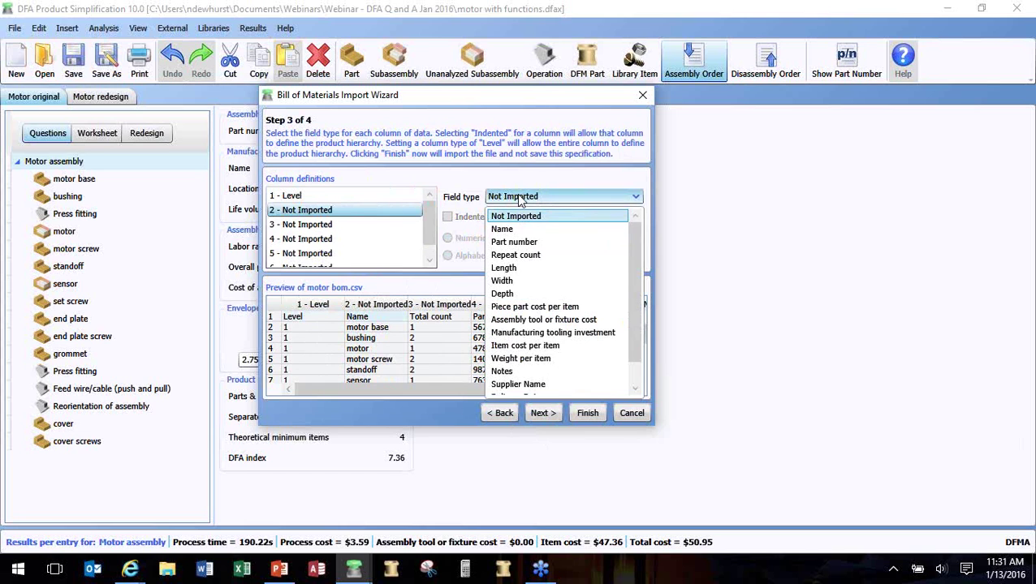
left_click(519, 229)
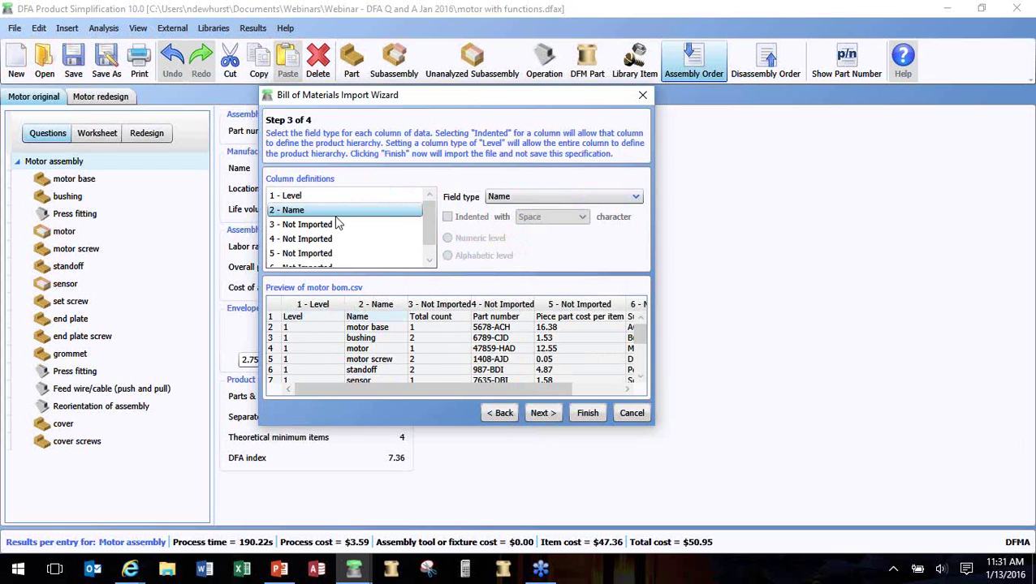
Step: Define import column 3 as Repeat count and column 4 as Part number
left_click(338, 224)
left_click(538, 198)
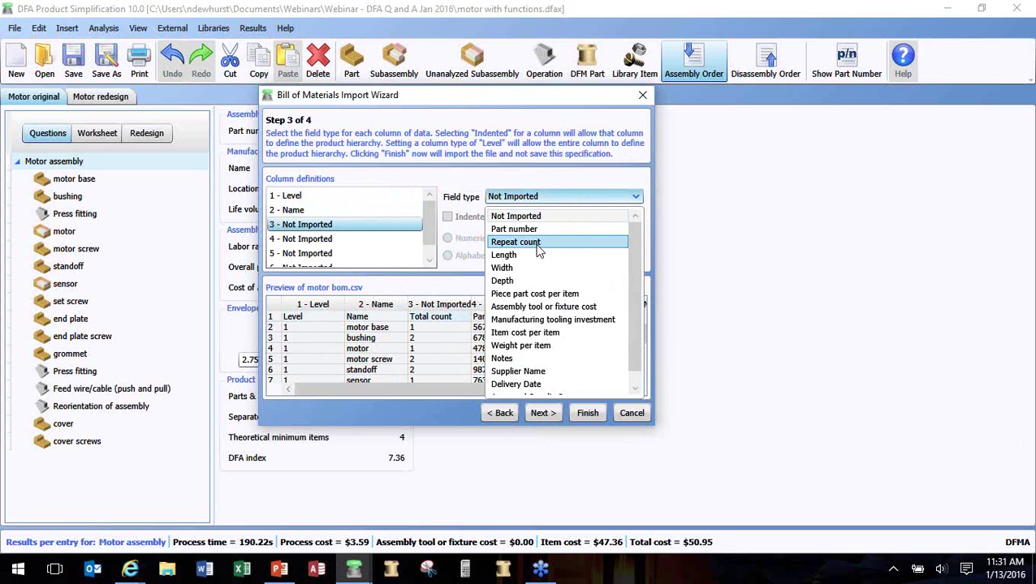
left_click(538, 244)
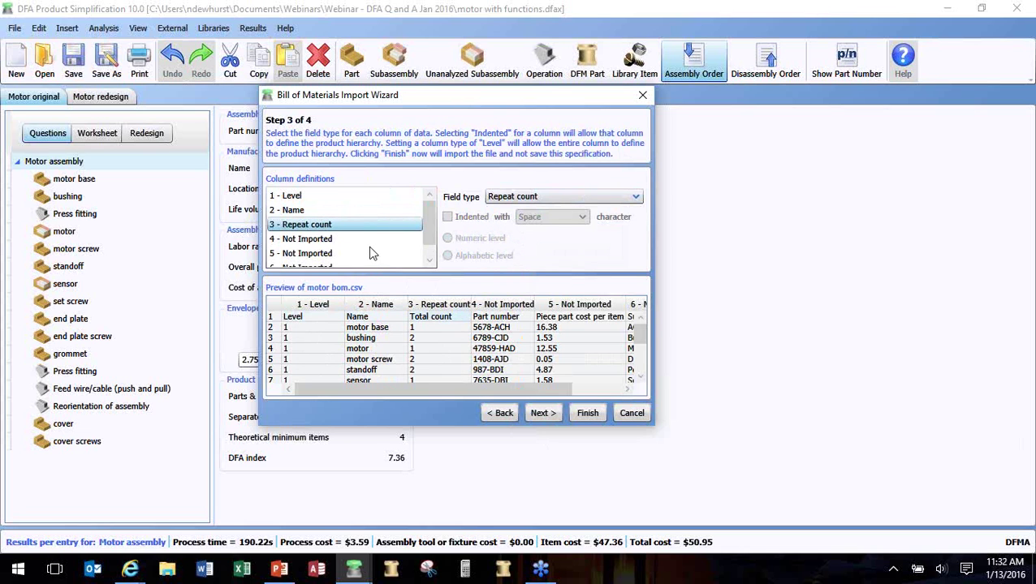
left_click(364, 240)
left_click(505, 198)
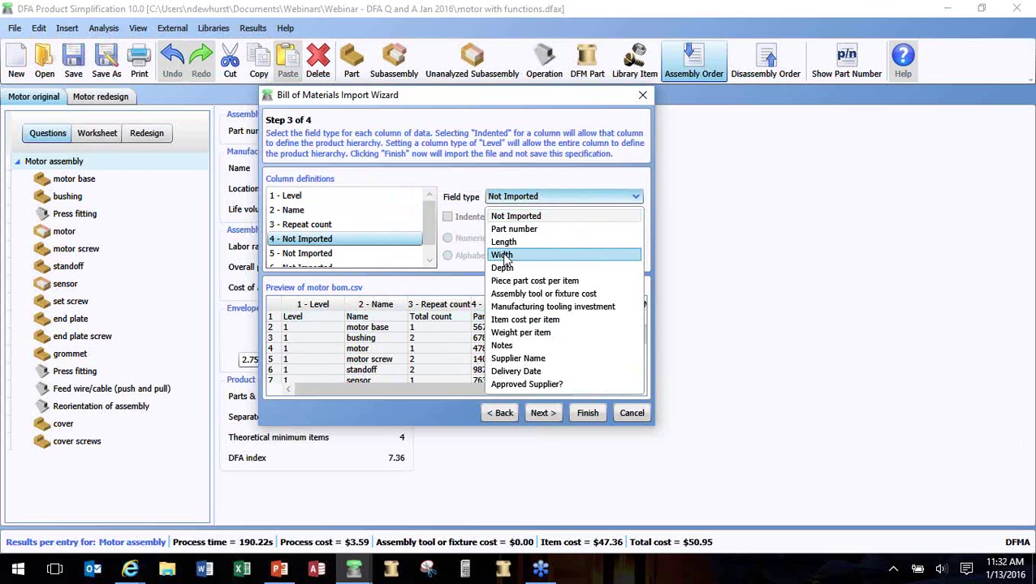
left_click(513, 231)
Step: Define import column 5 as Piece part cost per item and column 6 as Supplier Name, and finish the import
left_click(353, 254)
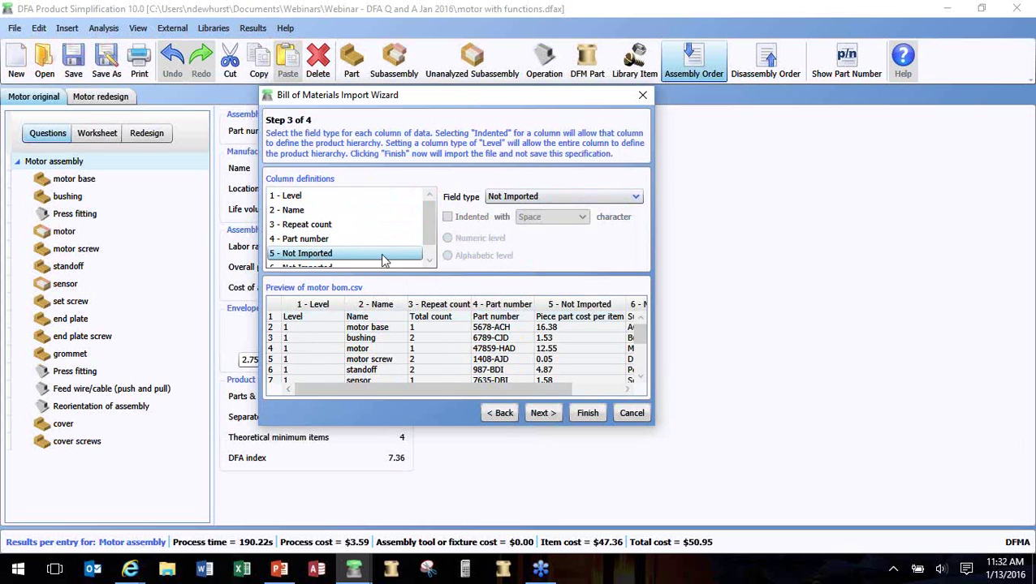
left_click(501, 200)
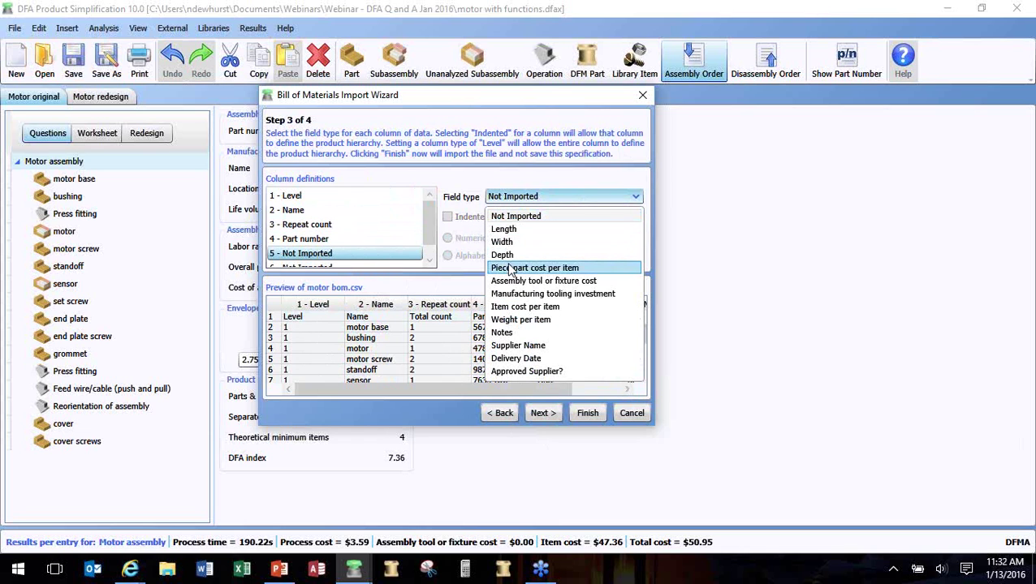
left_click(536, 267)
left_click_drag(559, 389, 641, 393)
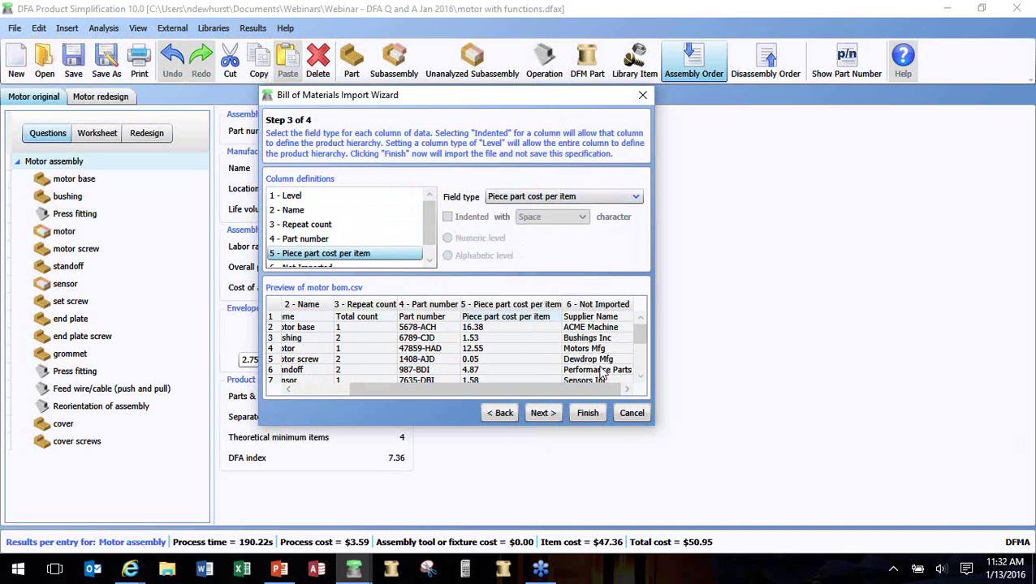
left_click(429, 262)
left_click(364, 254)
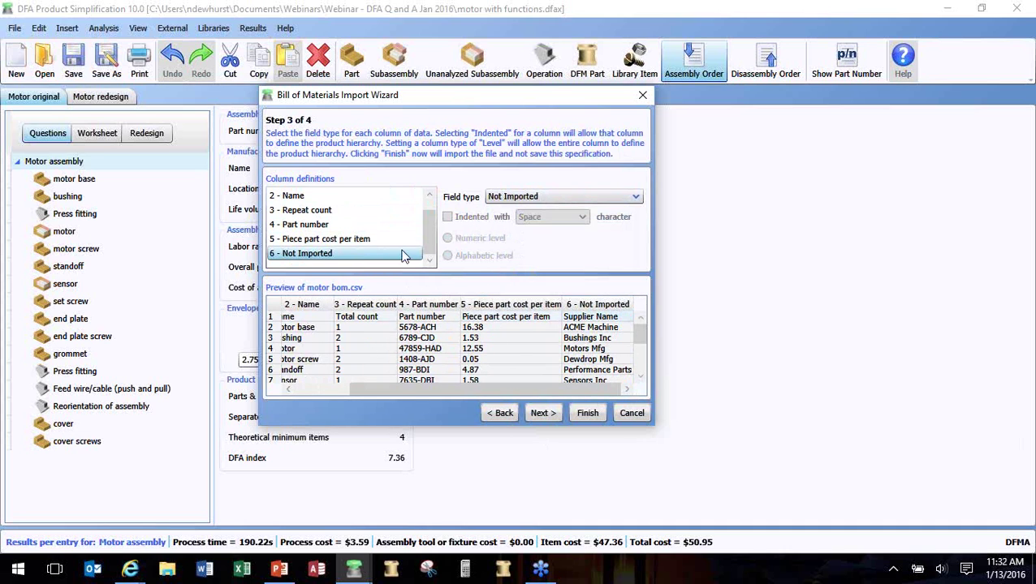
left_click(513, 200)
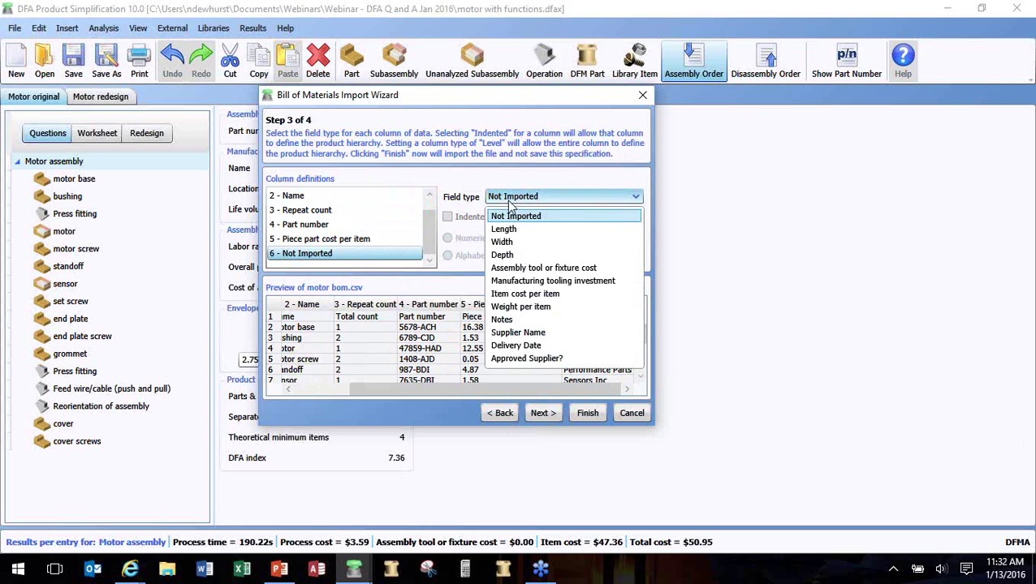
left_click(558, 333)
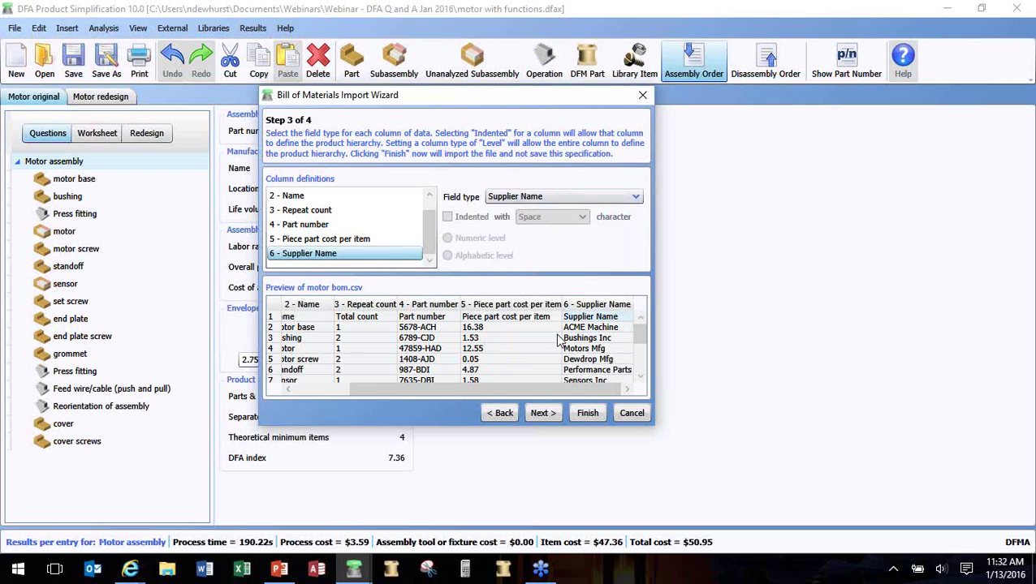
left_click(581, 415)
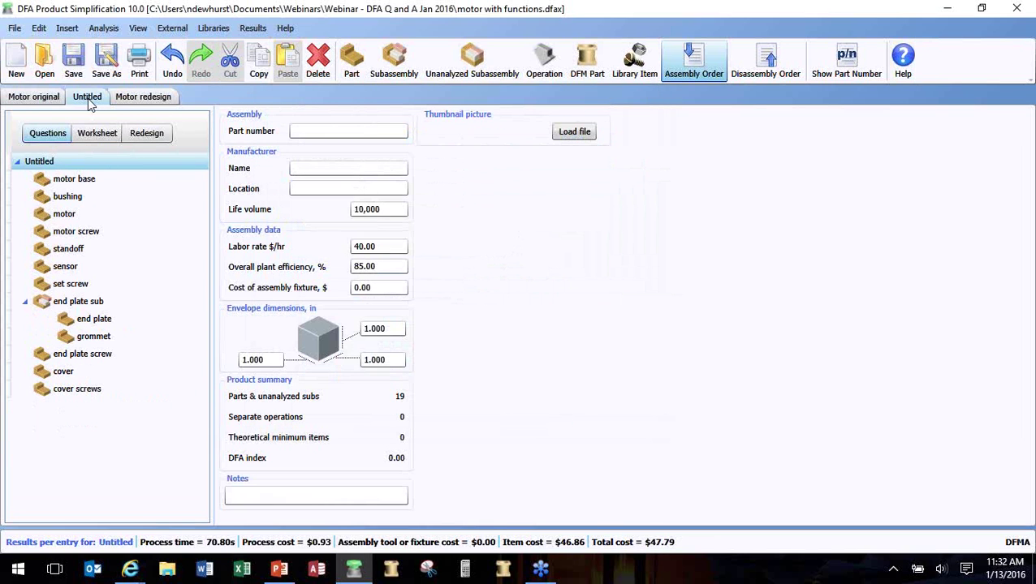
Step: Inspect the imported bushing, and reorder the structure with the bushing and end plate sub after the motor and the end plate screw after the cover
left_click(78, 203)
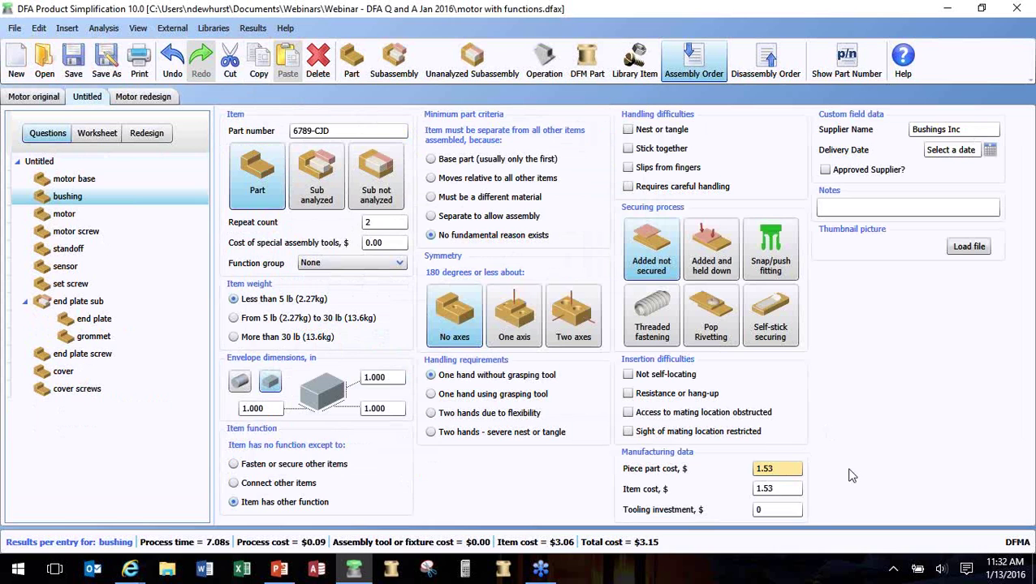
left_click(115, 302)
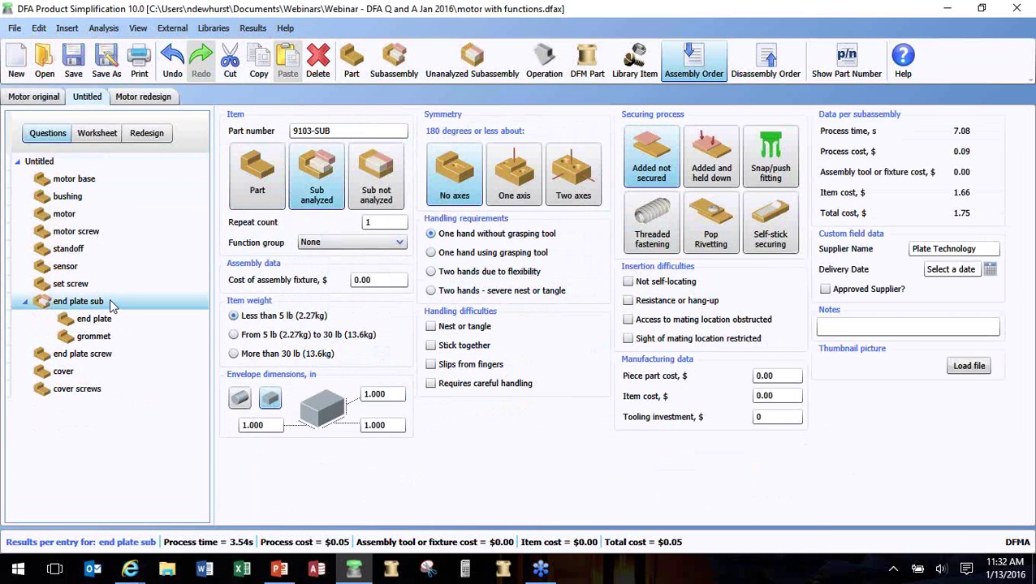
left_click_drag(108, 236, 108, 238)
left_click_drag(91, 357, 91, 378)
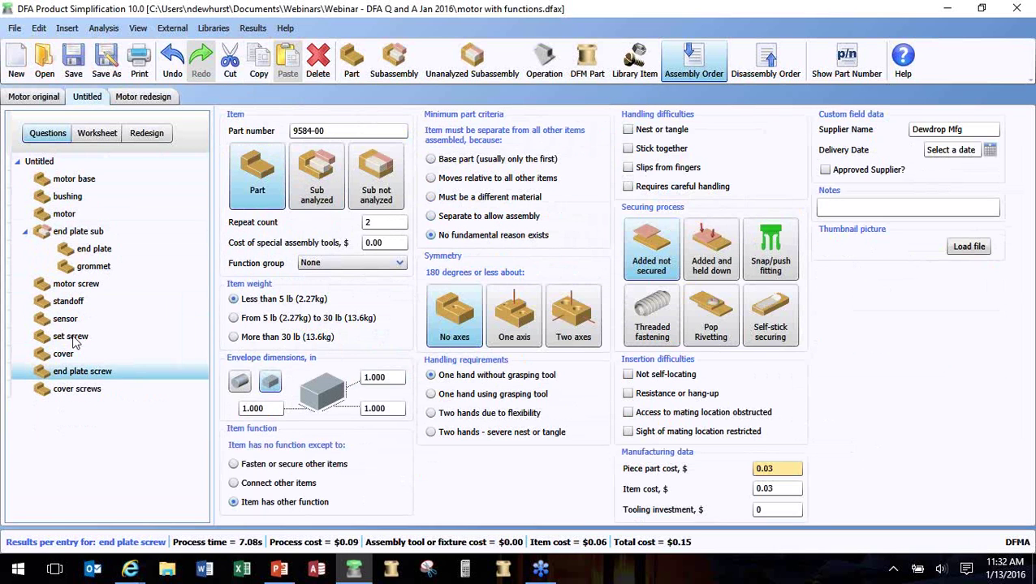
left_click_drag(68, 200, 86, 220)
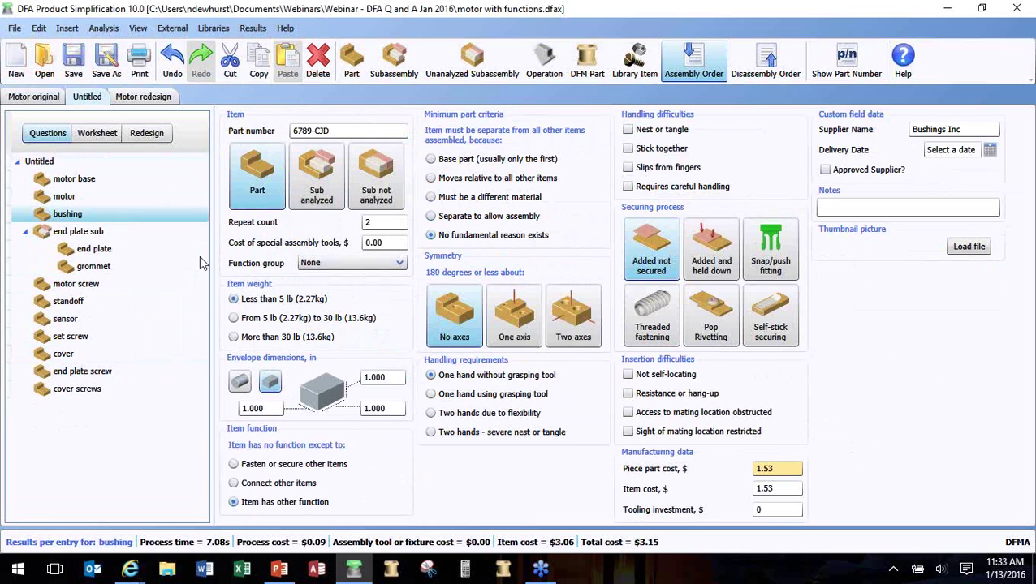
Step: Create a new report in the Tabular Report Generator, named with the presenter's first name followed by Report
left_click(253, 29)
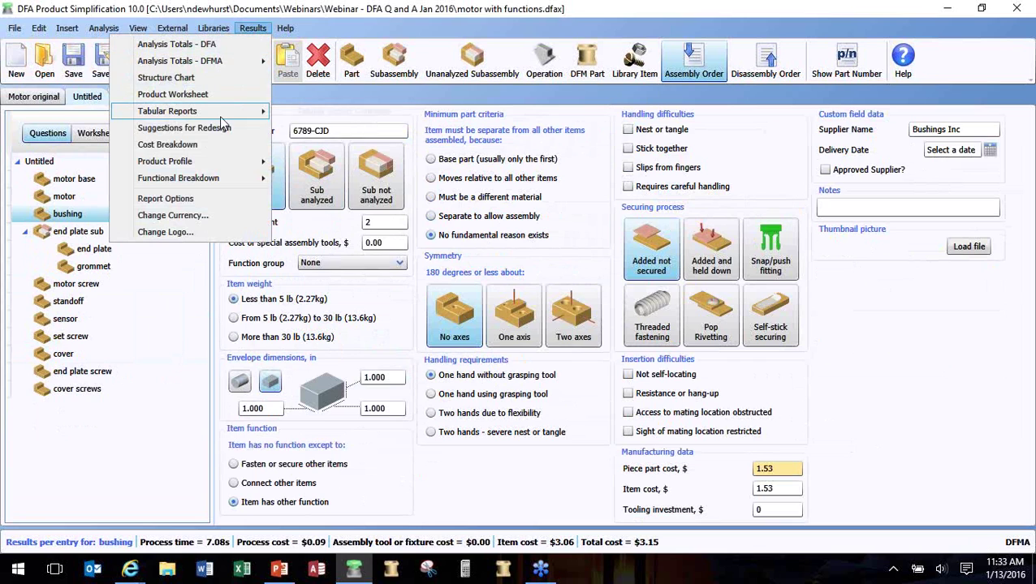
mouse_move(220, 115)
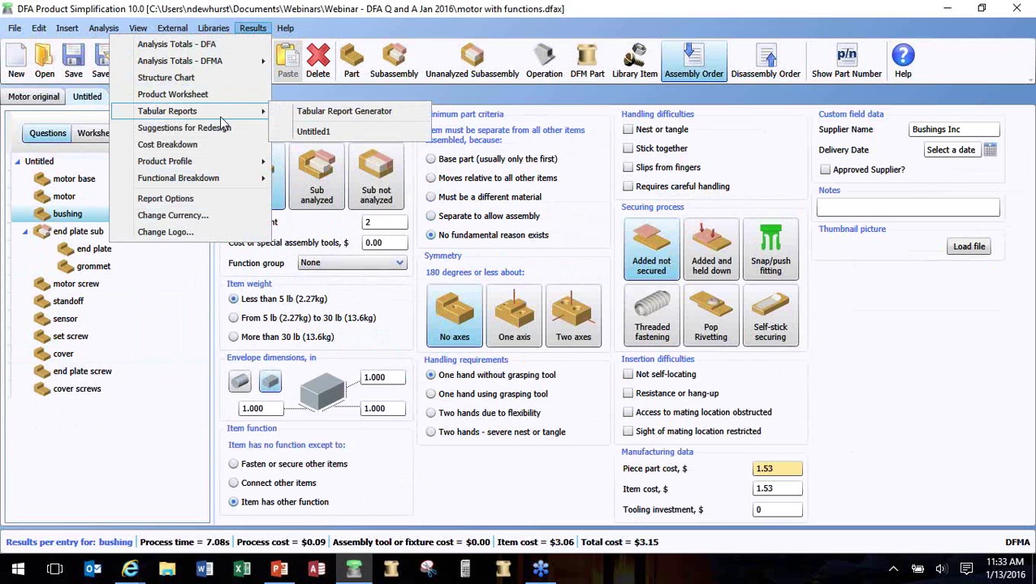
left_click(348, 114)
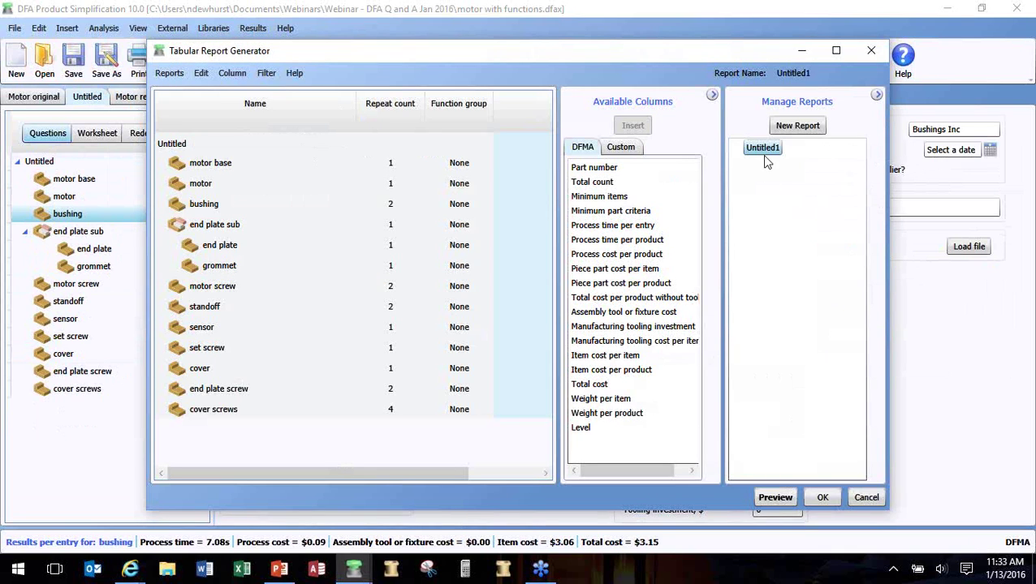
left_click(815, 127)
type("Nicks Report")
key("Return")
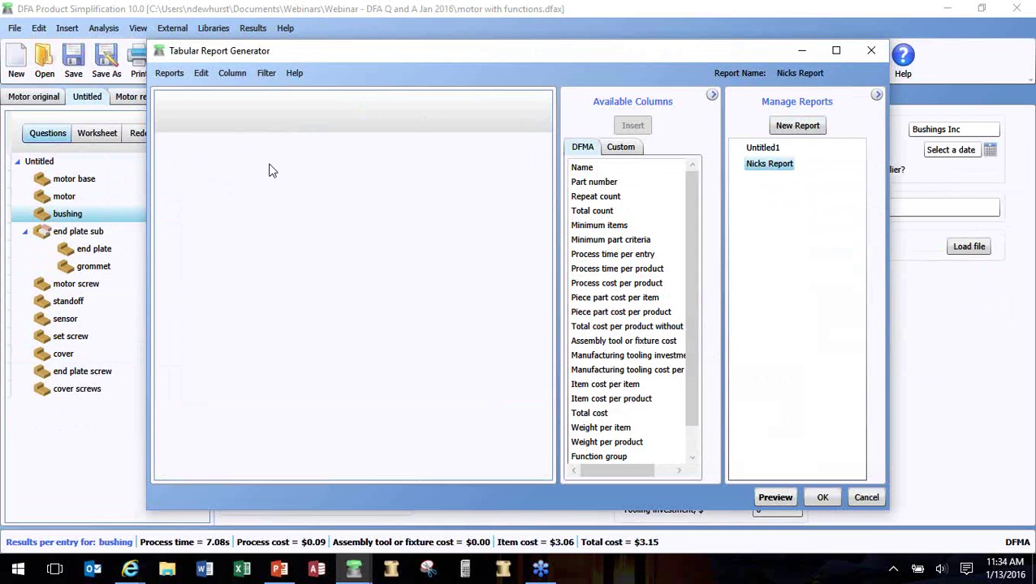
Step: Add the Name and Piece part cost per product columns to the new tabular report
double_click(588, 168)
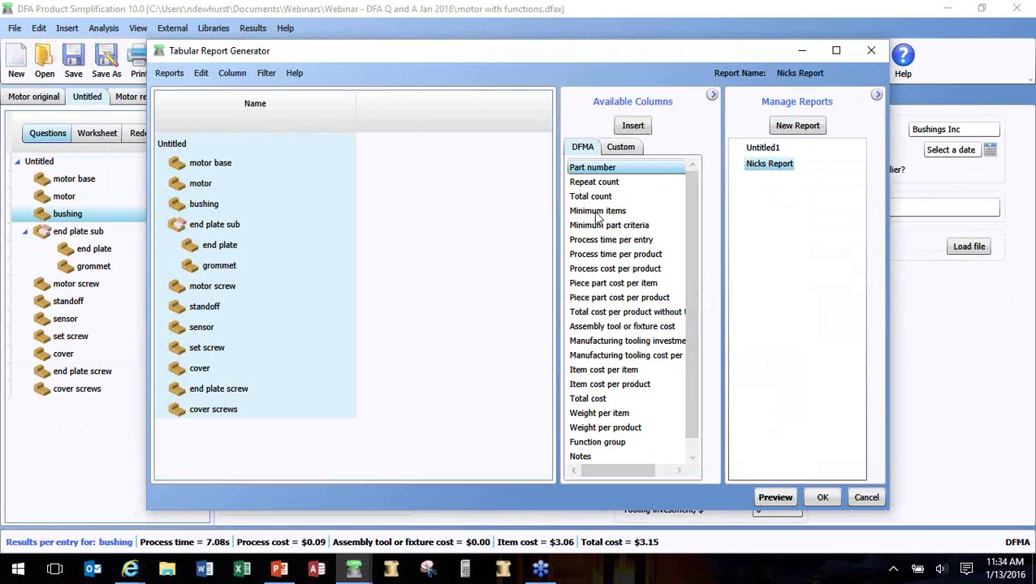
double_click(608, 298)
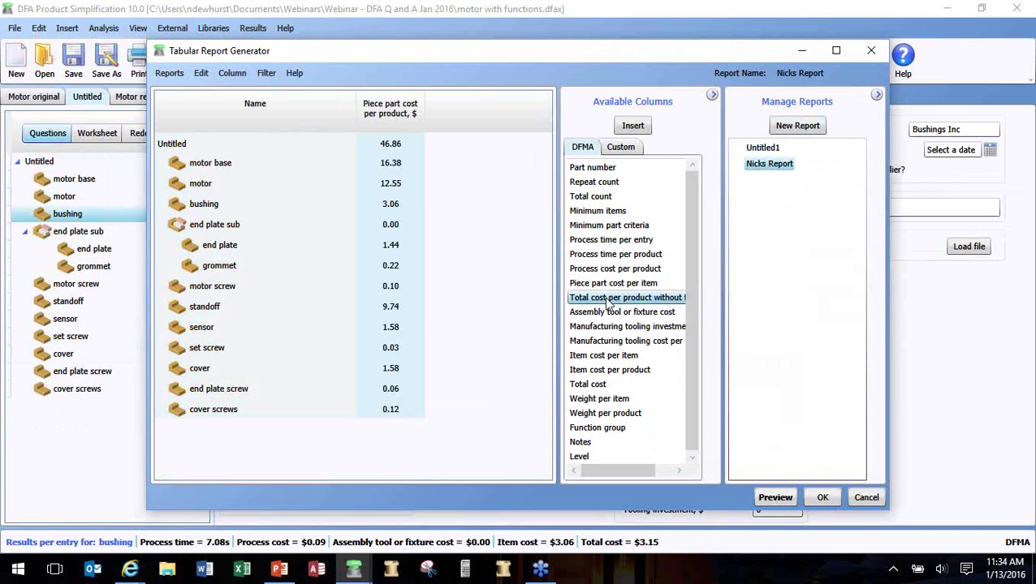
Step: Add the Minimum part criteria and Supplier Name columns to the tabular report and collapse the column and report lists
double_click(619, 227)
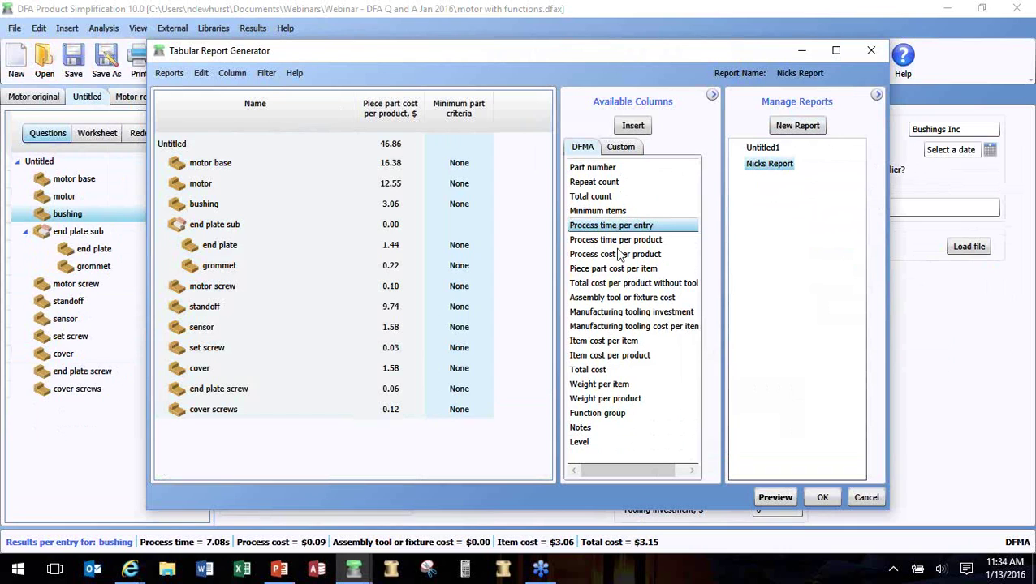
left_click(624, 154)
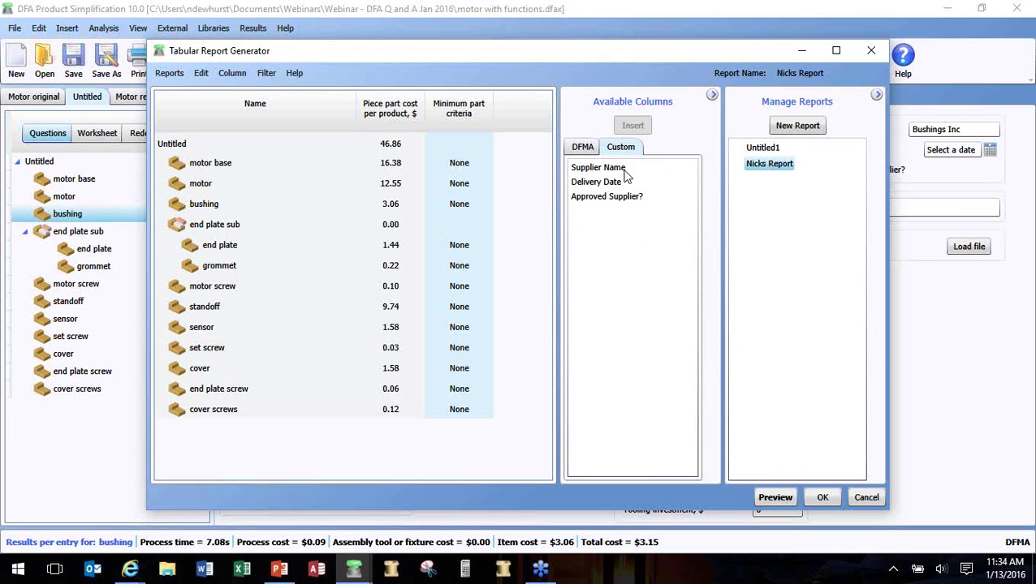
double_click(601, 168)
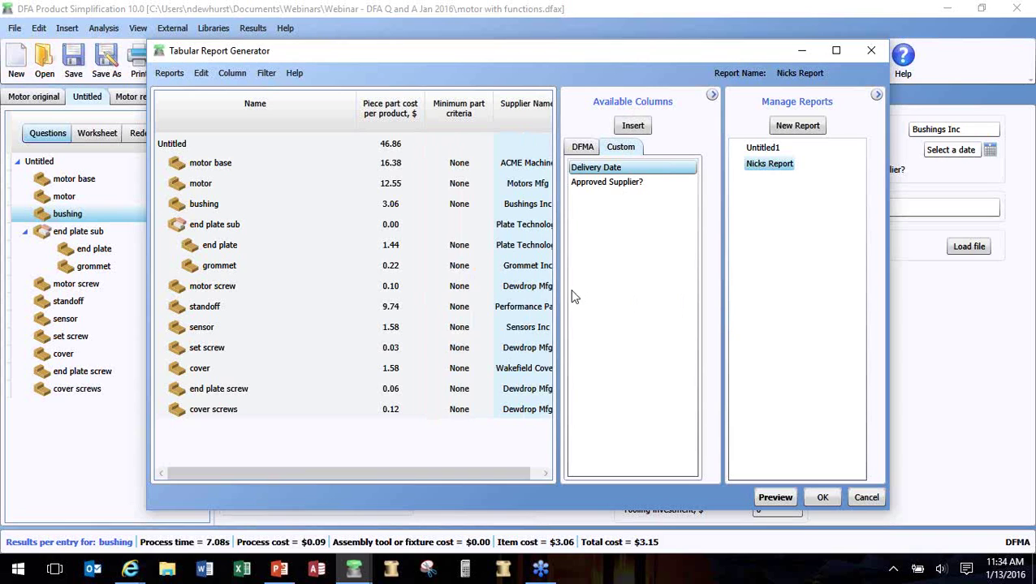
left_click(711, 96)
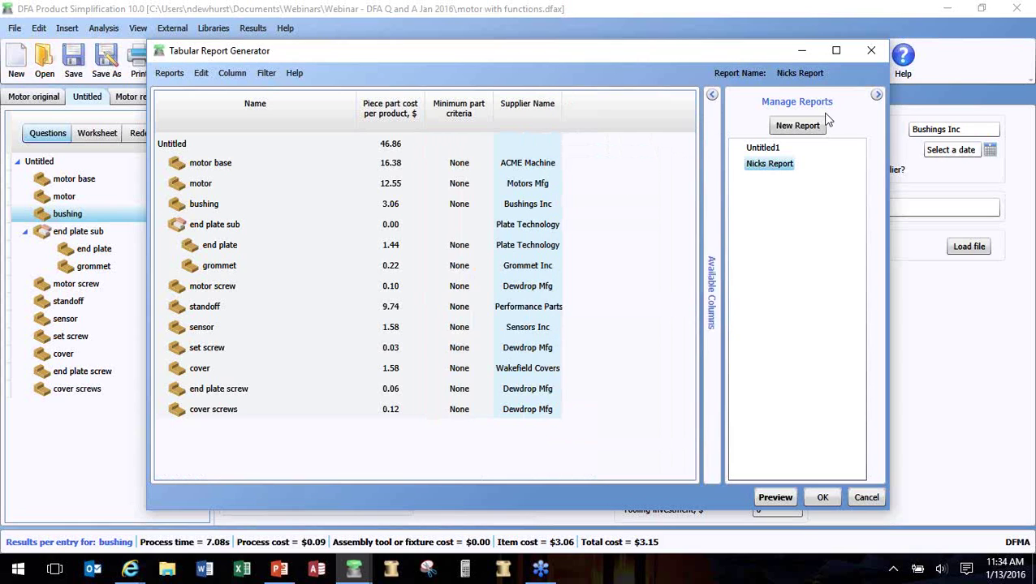
left_click(876, 97)
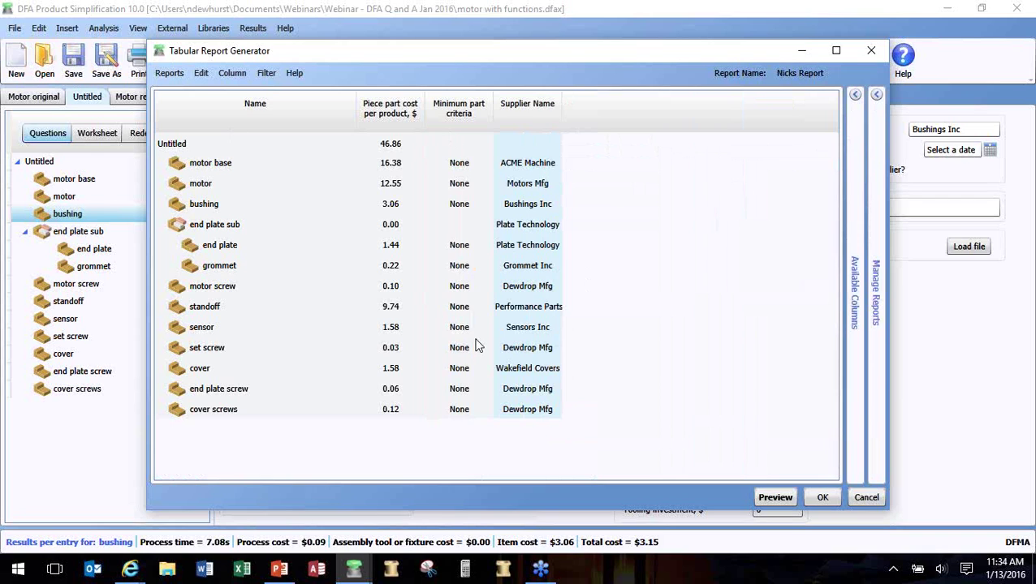
Step: Try to sort the tabular report in descending order by piece part cost per product
right_click(393, 115)
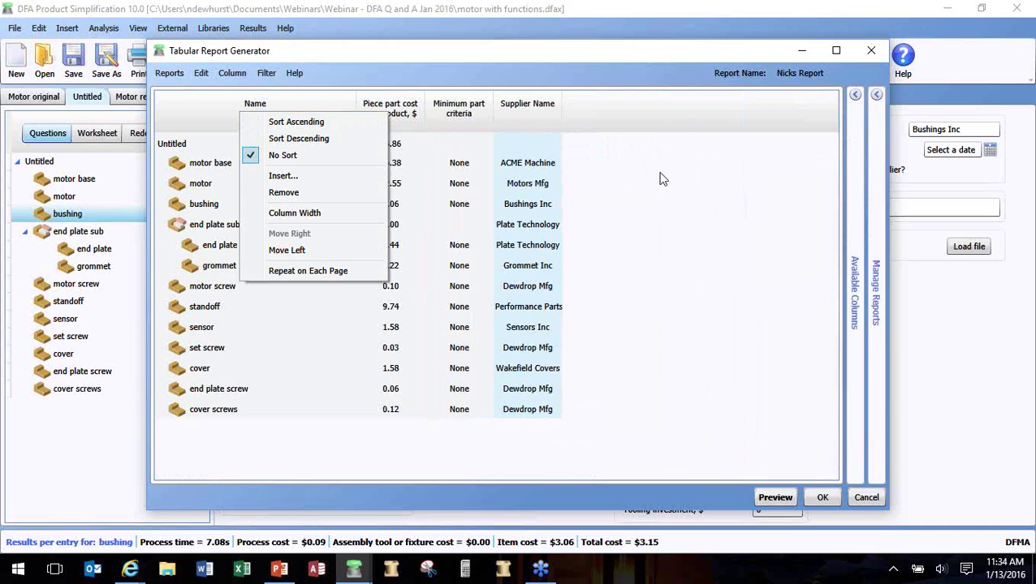
left_click(675, 203)
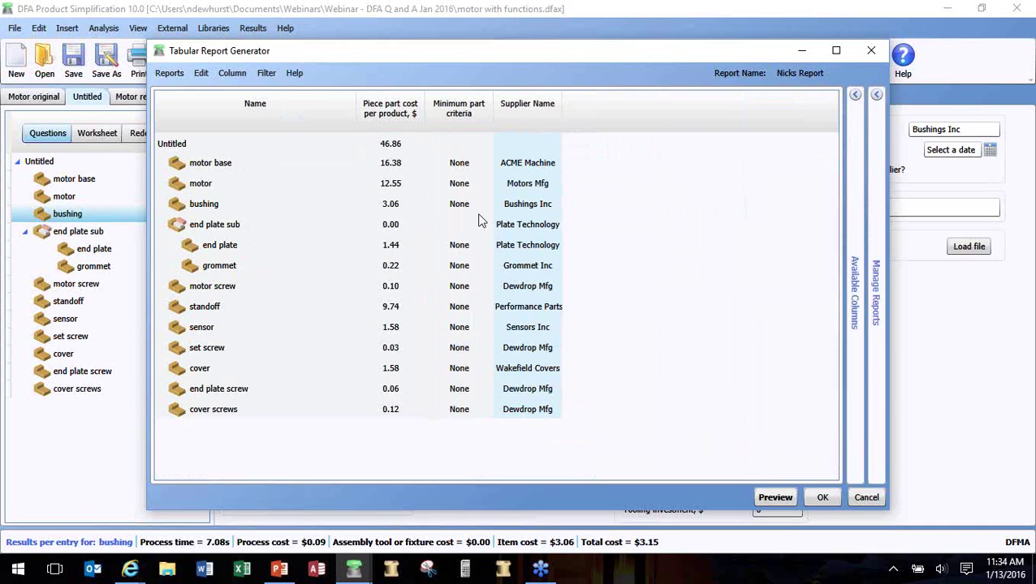
right_click(388, 117)
left_click(361, 136)
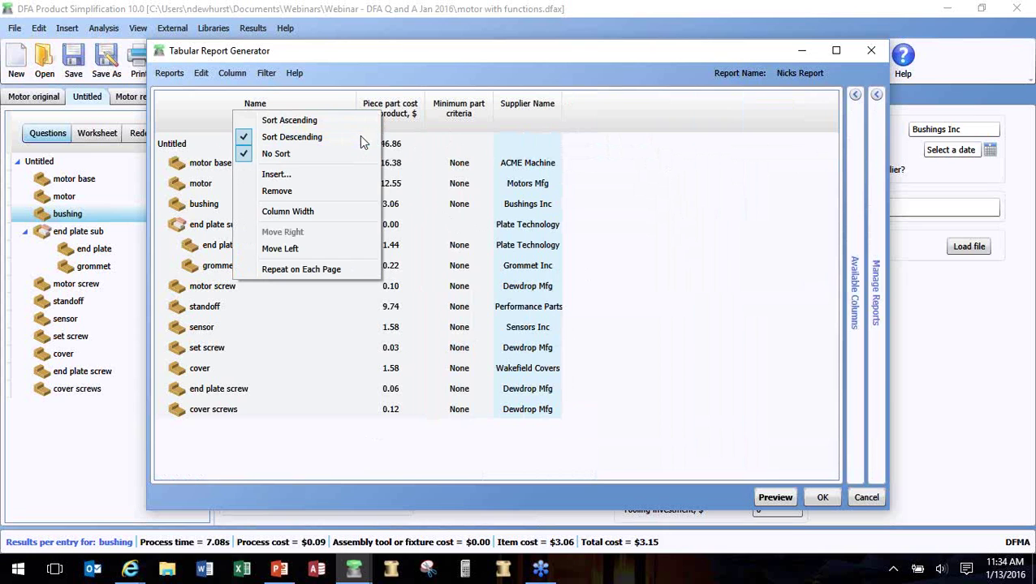
left_click(598, 301)
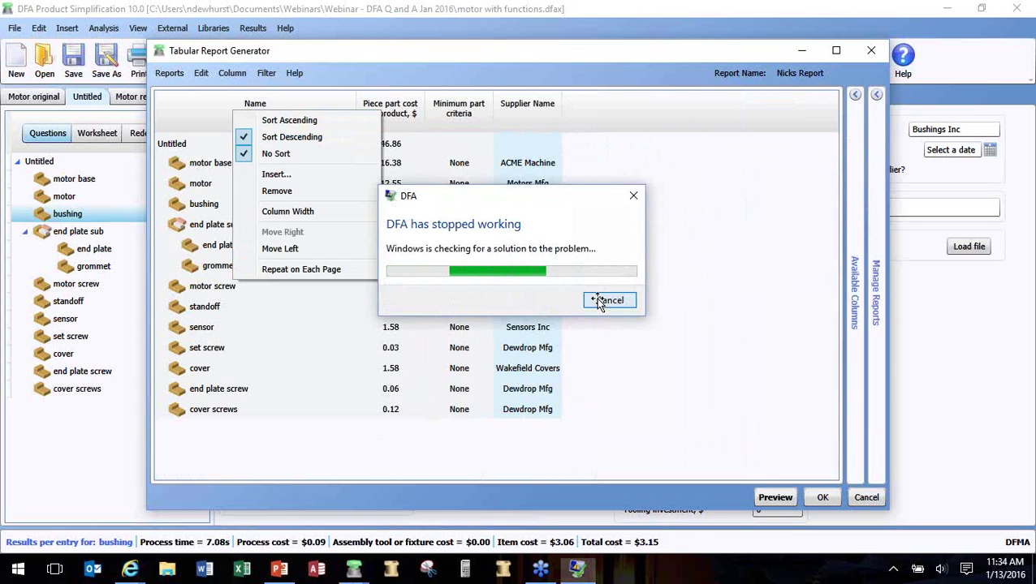
Step: Restart DFA Product Simplification and reopen the recent file motor with functions.dfax
left_click(353, 569)
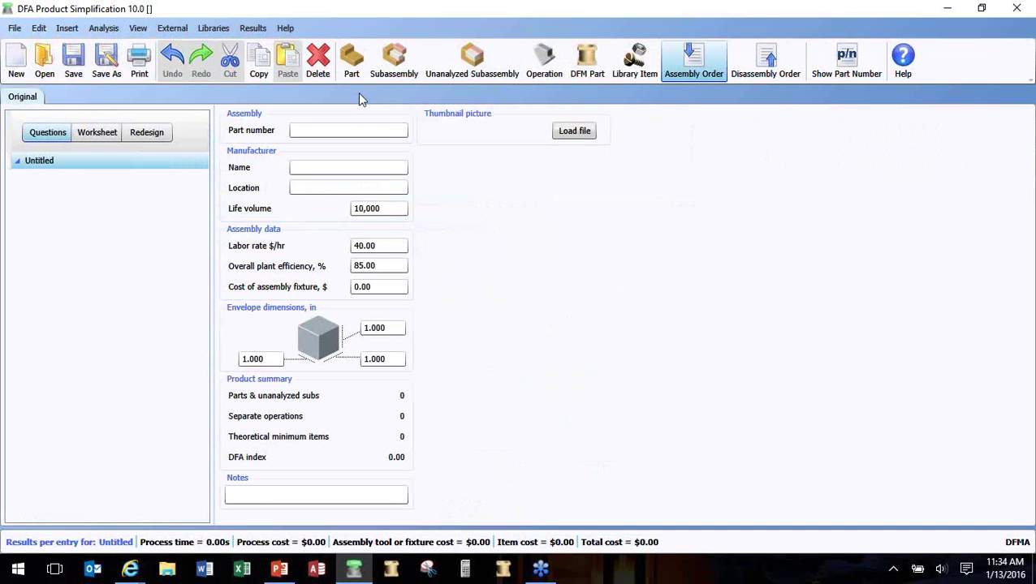
left_click(15, 28)
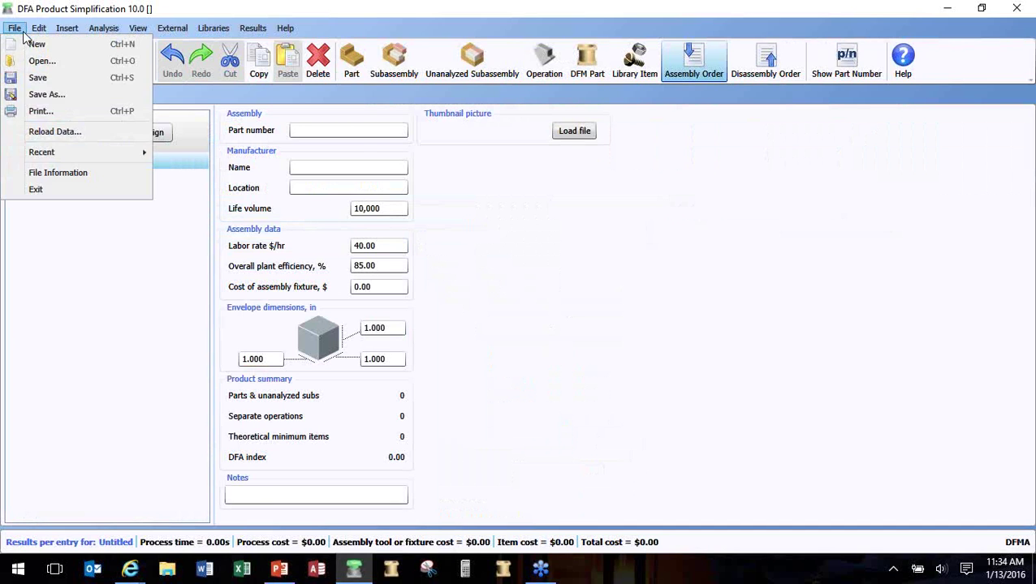
mouse_move(33, 152)
left_click(232, 152)
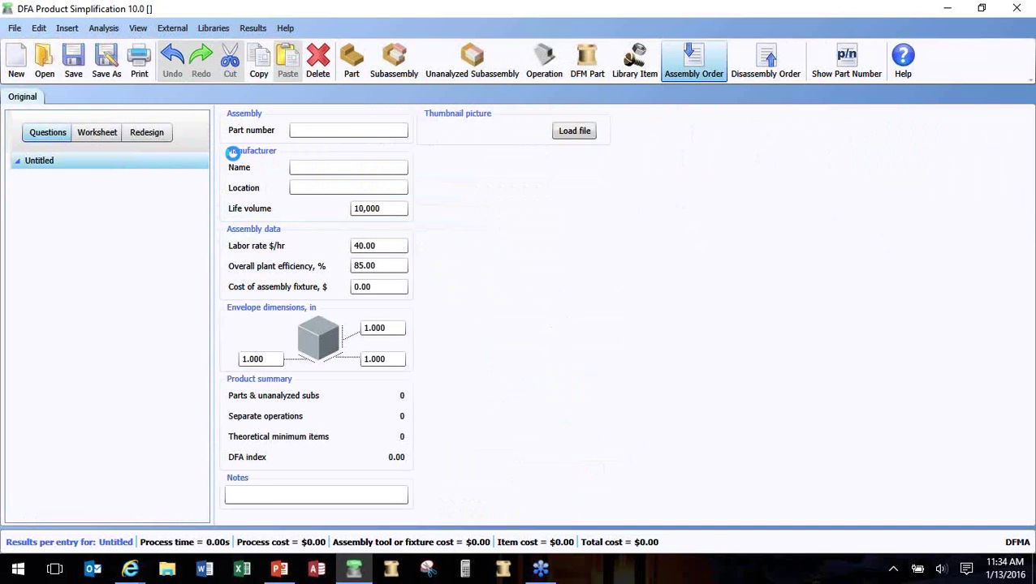
Step: Create a new report in a maximized Tabular Report Generator, named with the presenter's first name followed by Report
left_click(253, 28)
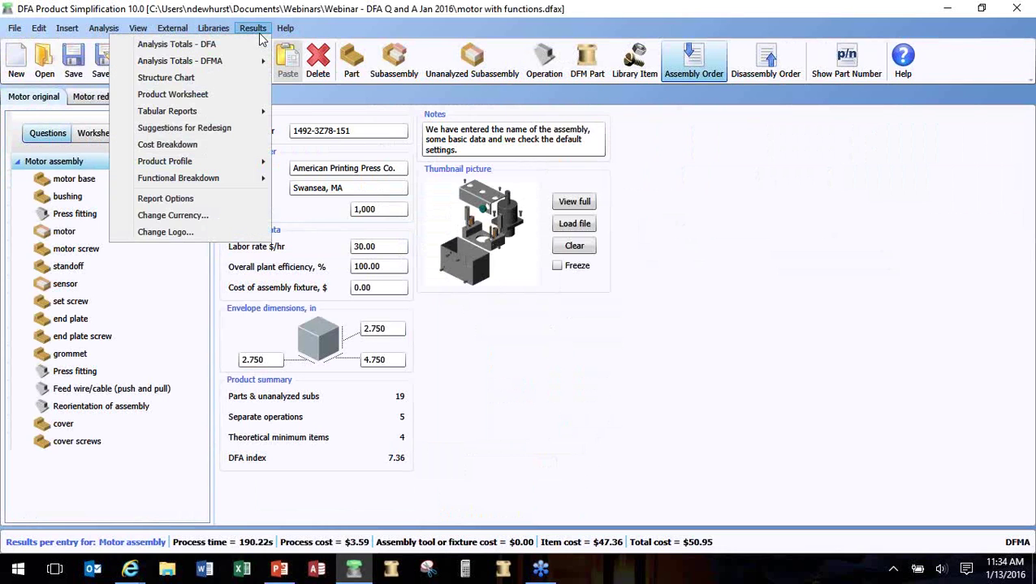
mouse_move(229, 119)
left_click(344, 111)
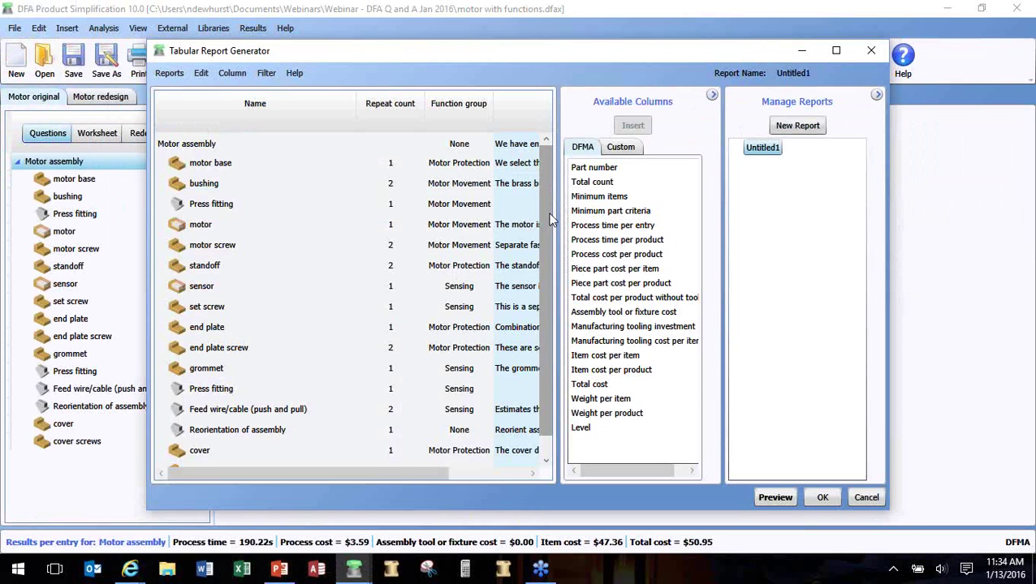
double_click(569, 53)
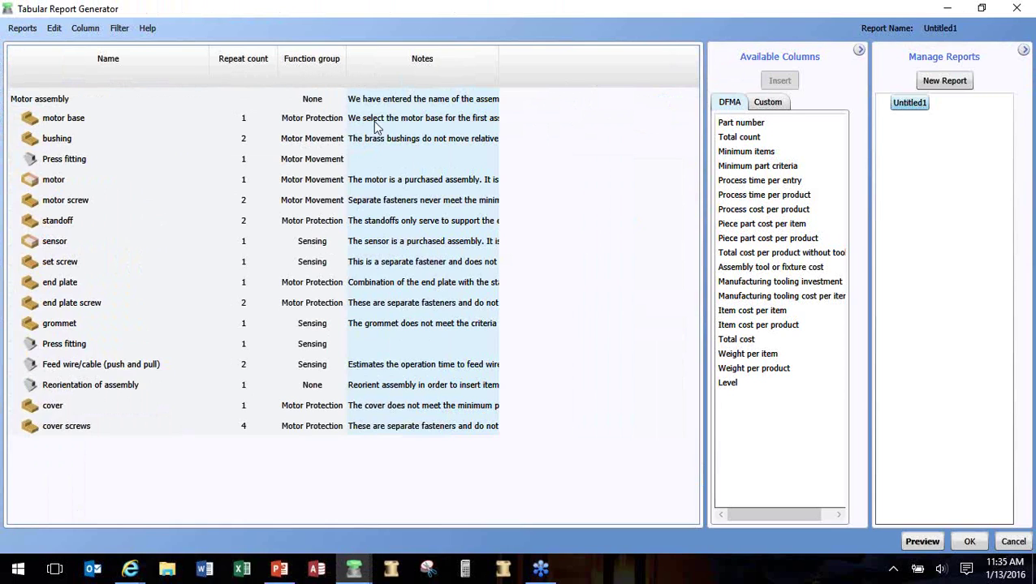
left_click(939, 82)
type("Nick Report")
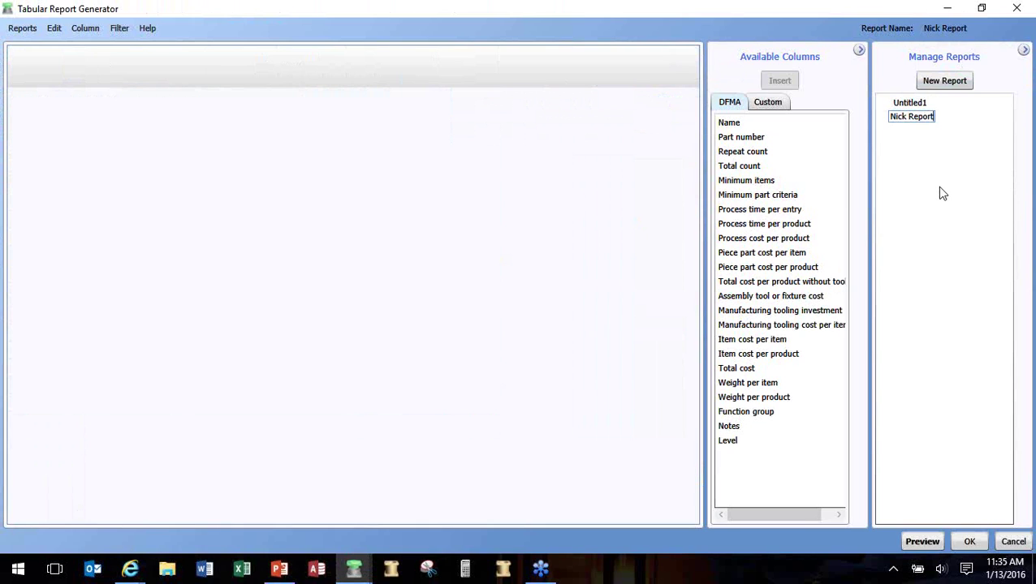
Step: Add the Name, Piece part cost per product and Function group columns to the new report and accept it
double_click(749, 124)
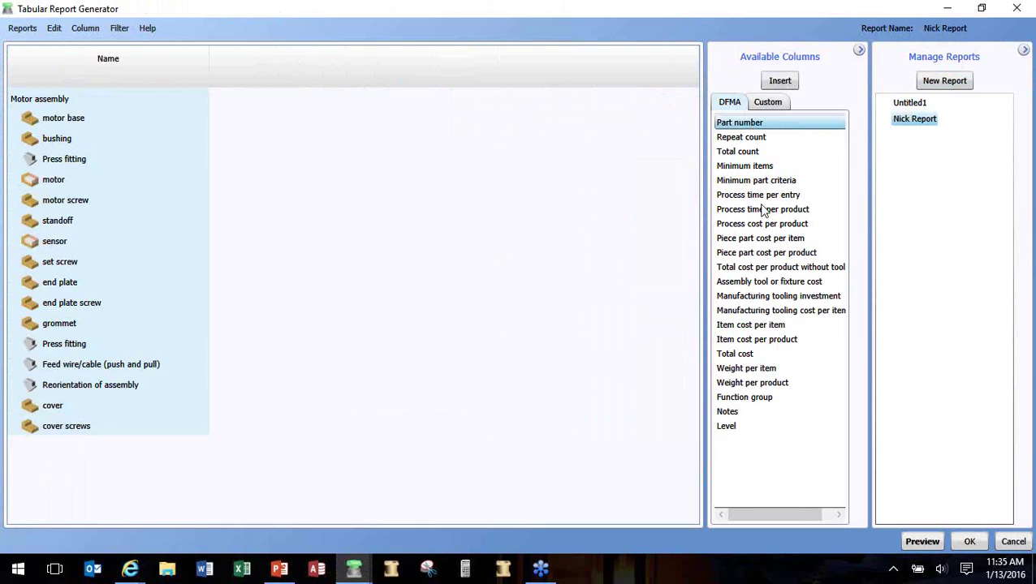
double_click(762, 253)
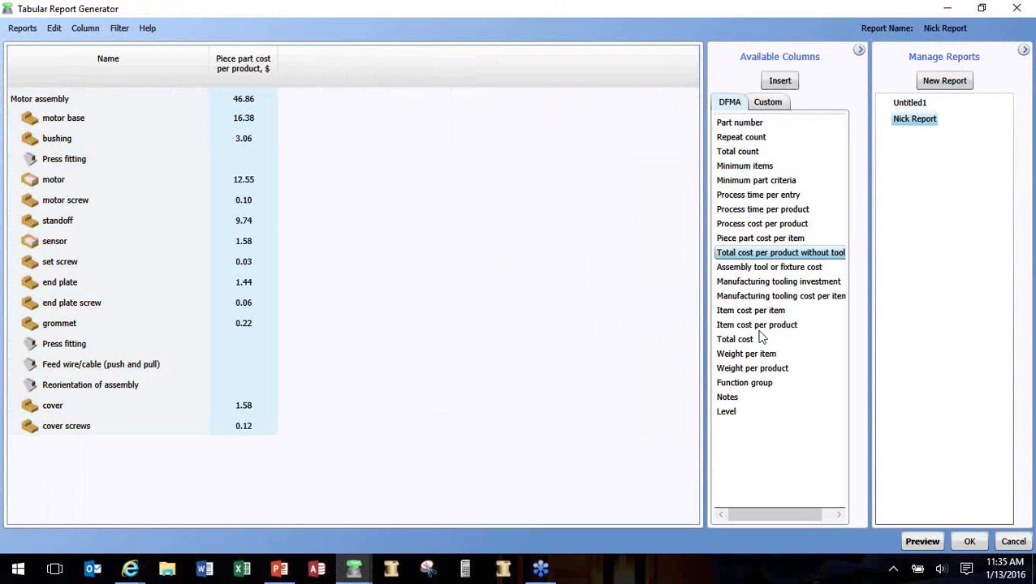
double_click(744, 383)
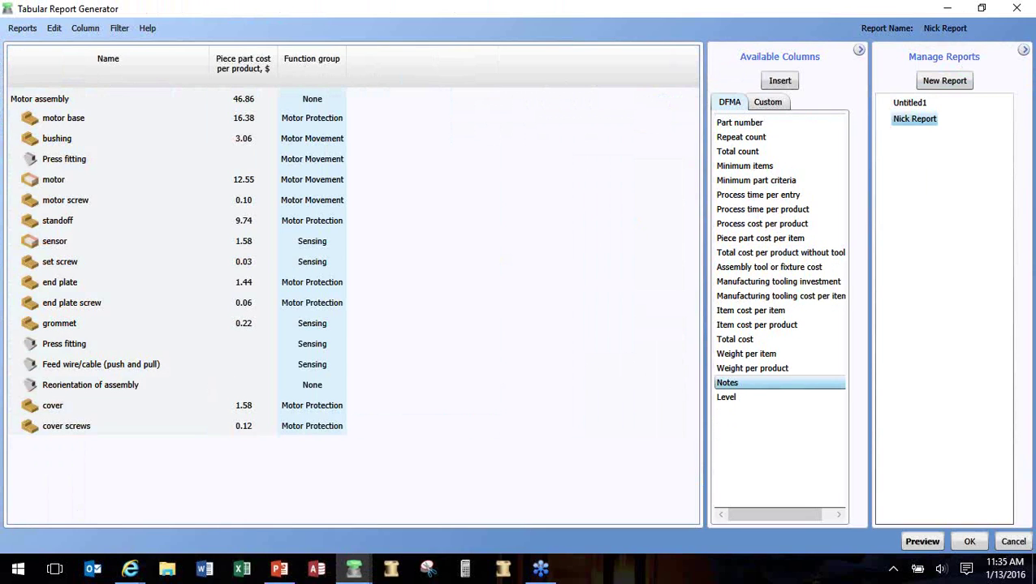
left_click(969, 540)
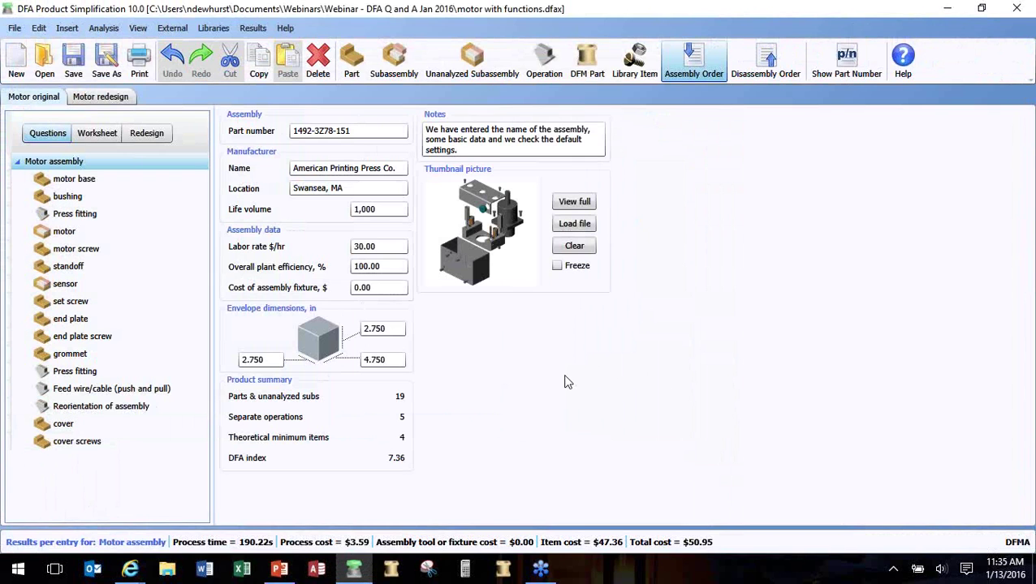
Step: Preview the new custom tabular report for the Motor original analysis, read through its table and close the preview
left_click(252, 28)
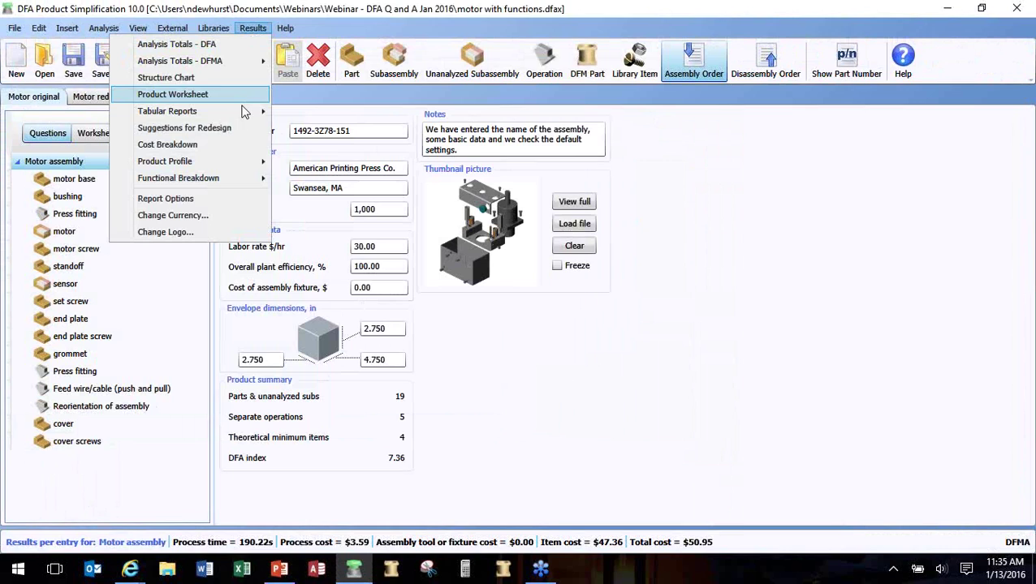
mouse_move(244, 111)
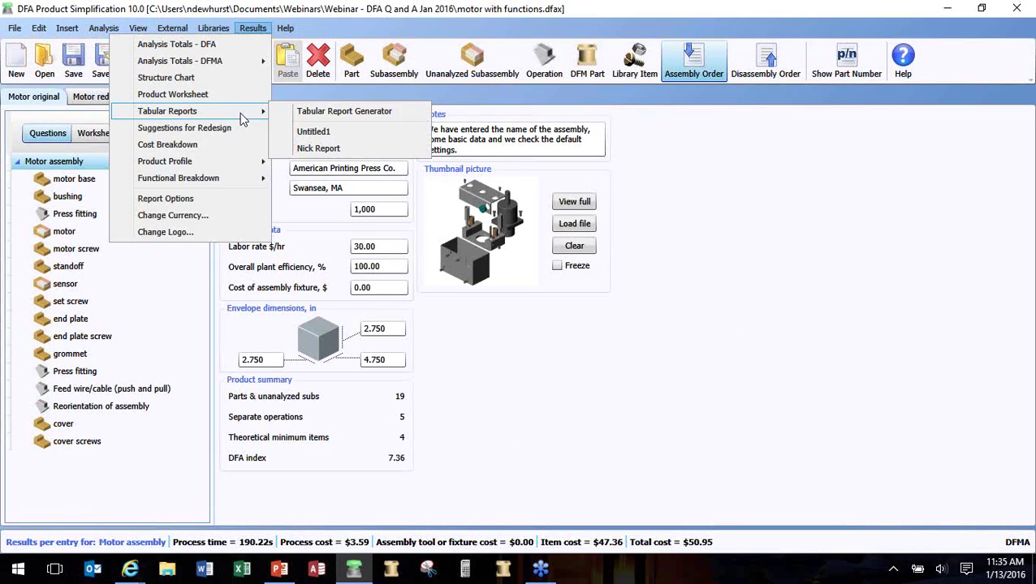
left_click(364, 149)
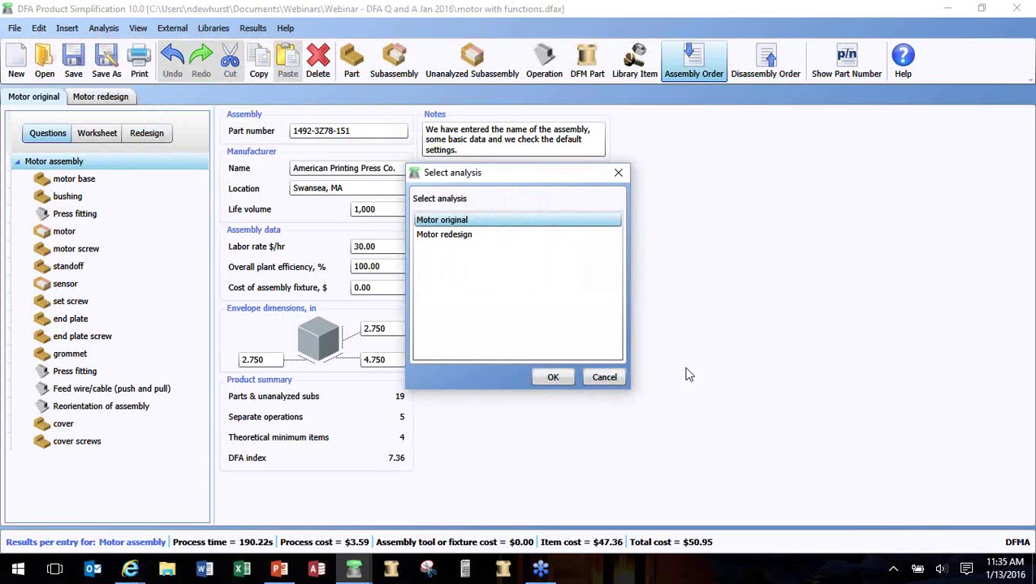
left_click(552, 376)
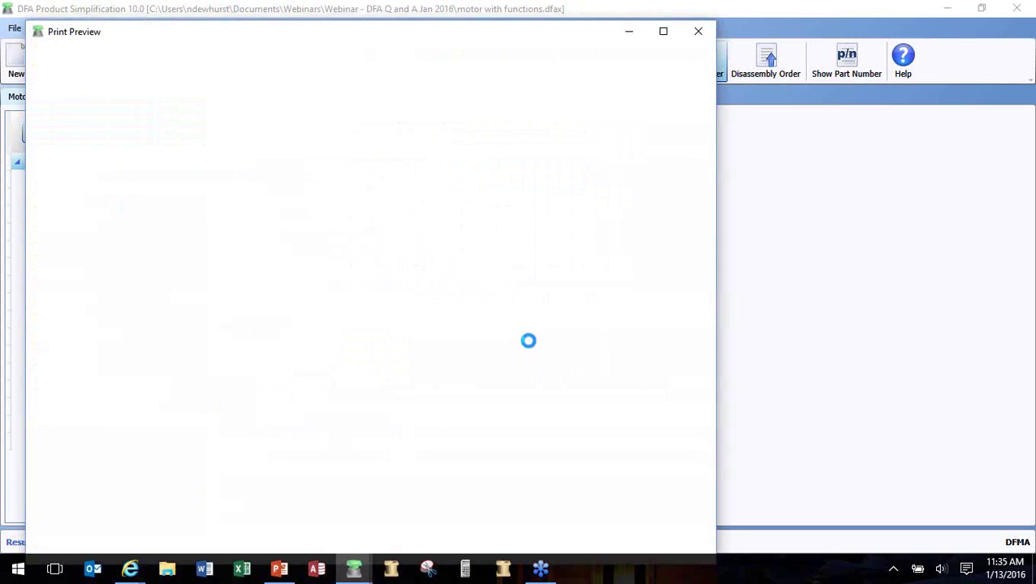
scroll(528, 348, "down", 3)
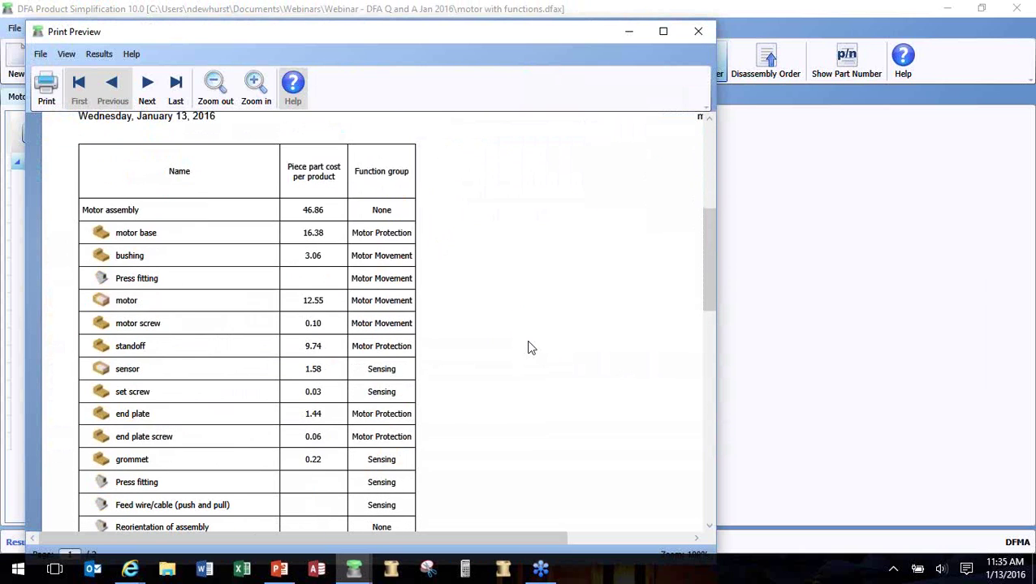
left_click(698, 33)
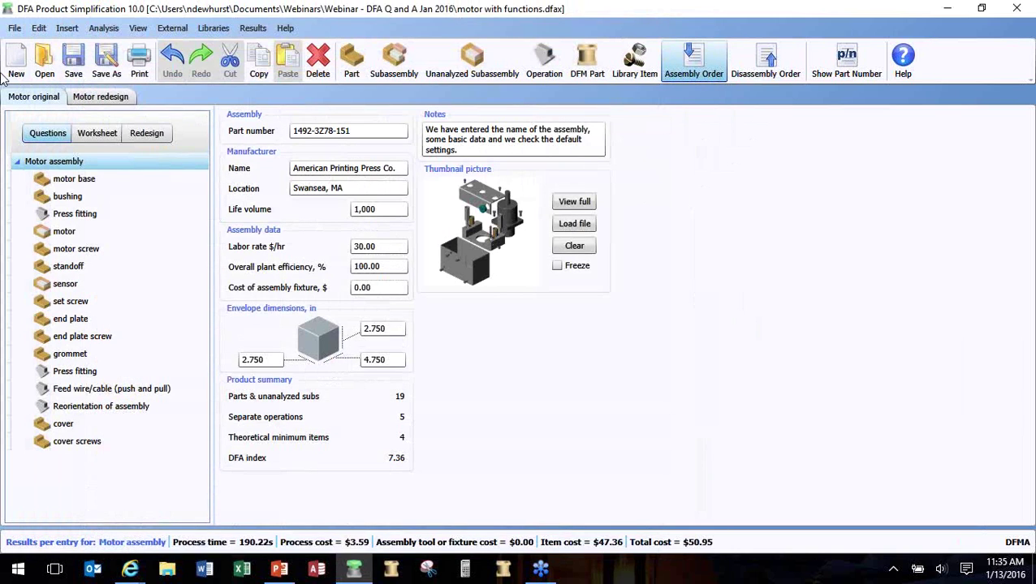
Step: Open the sample analysis pneumatic control.dfax from the Dfma data samples folder in Documents
left_click(15, 28)
left_click(20, 60)
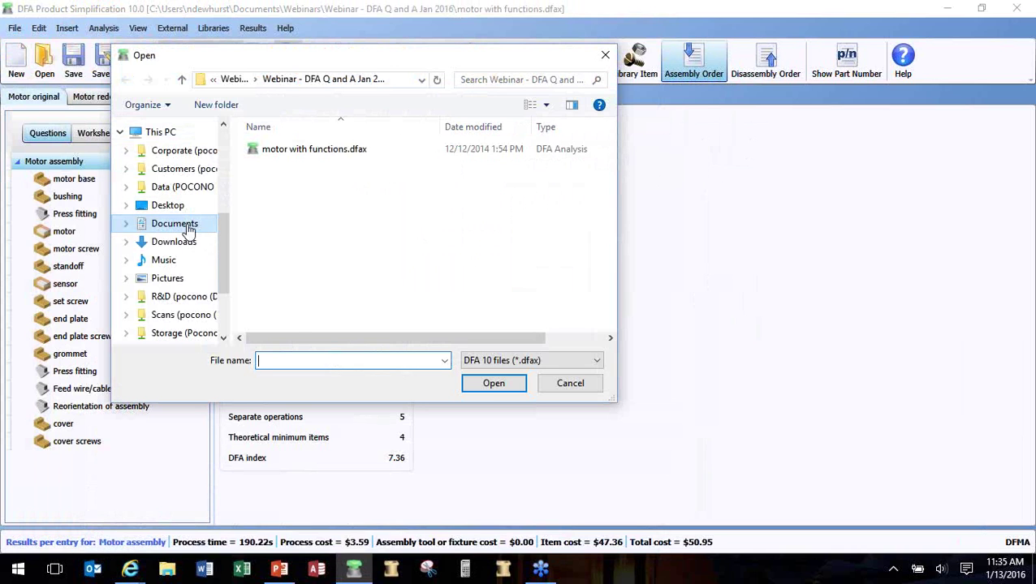
left_click(187, 230)
scroll(335, 237, "down", 1)
scroll(335, 238, "up", 10)
scroll(336, 231, "up", 5)
scroll(336, 230, "down", 2)
double_click(336, 229)
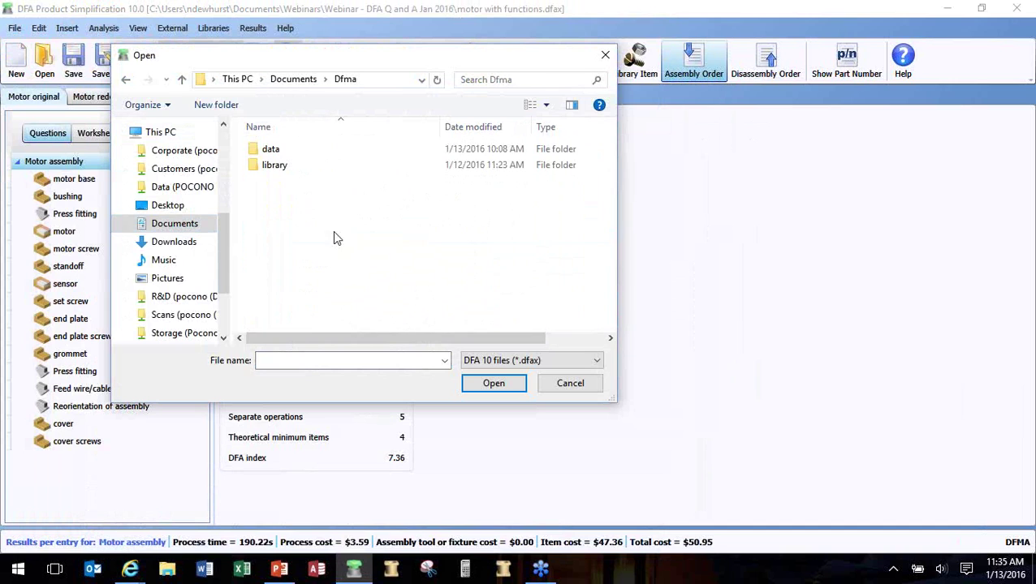
double_click(278, 151)
double_click(279, 152)
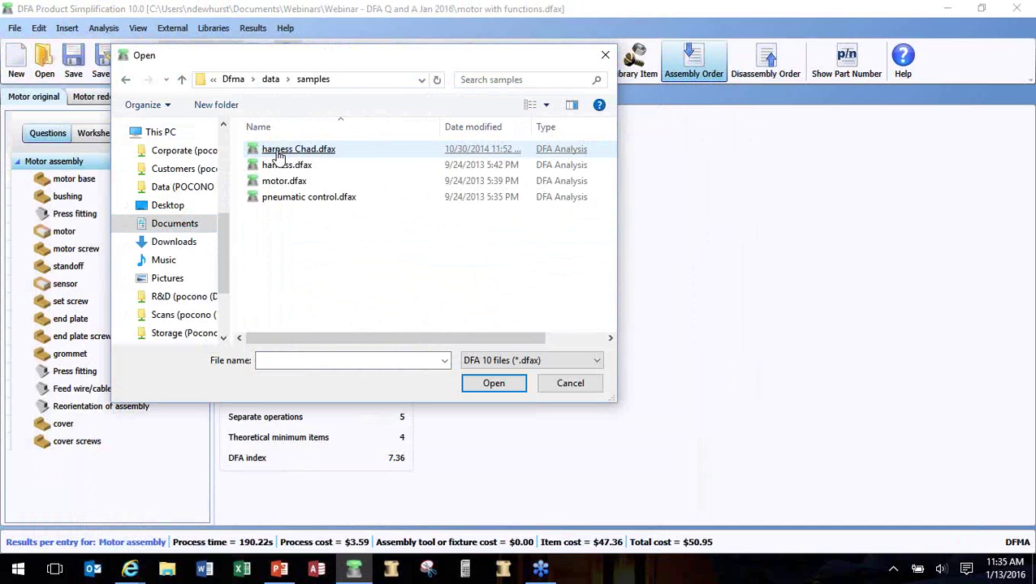
double_click(302, 198)
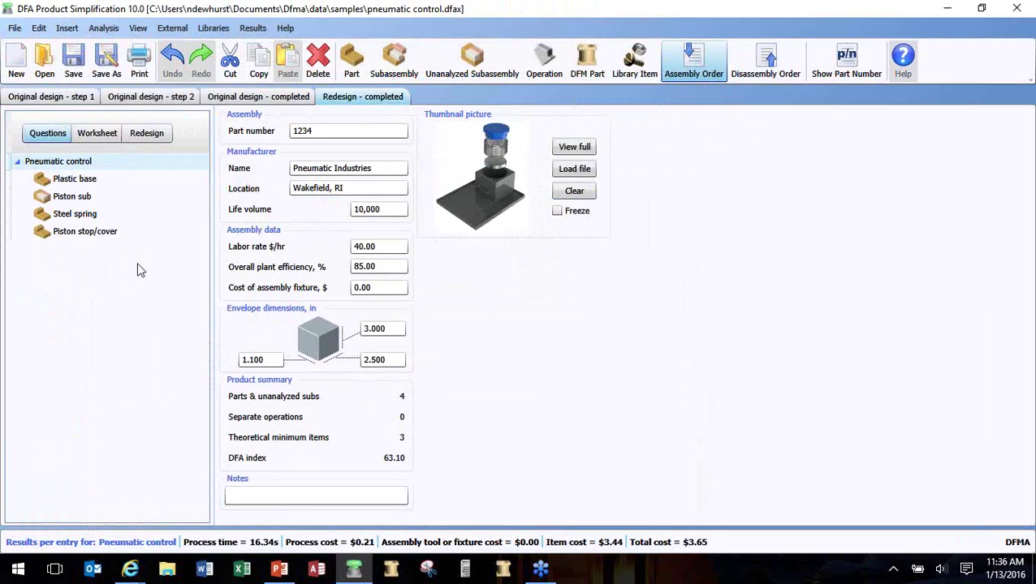
Step: Preview the same custom tabular report for the pneumatic control's Original design - completed analysis
left_click(291, 102)
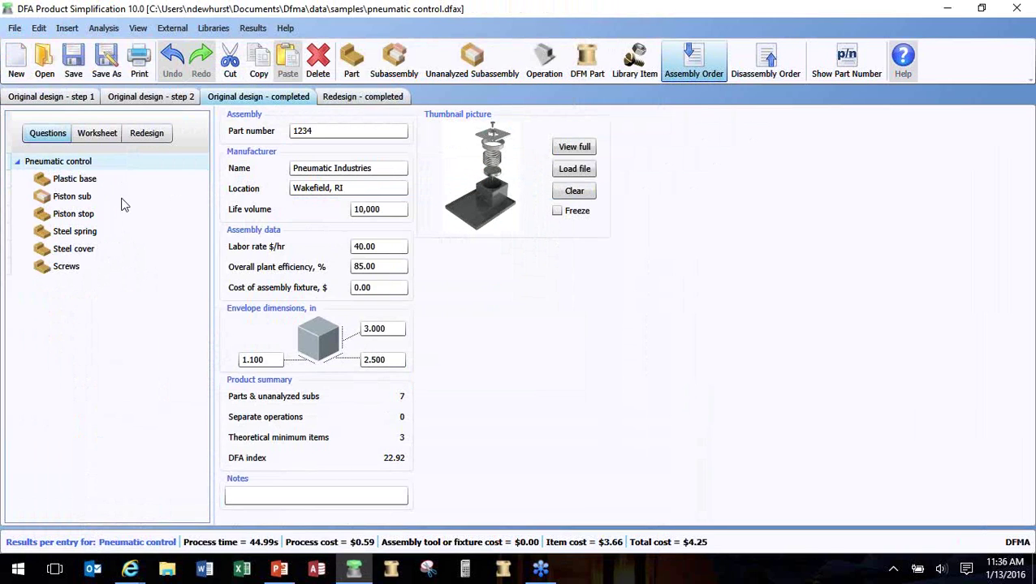
left_click(242, 29)
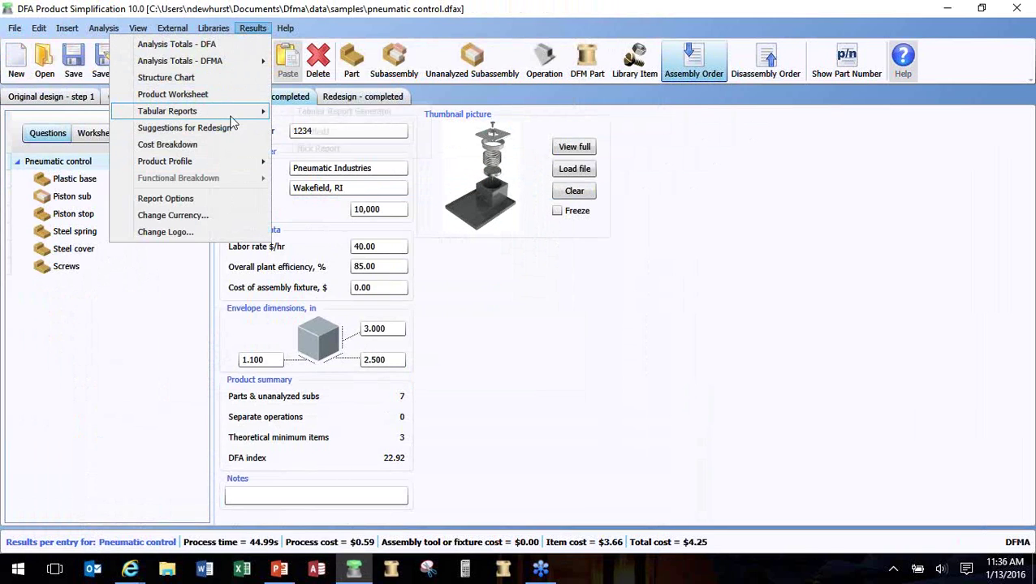
mouse_move(235, 112)
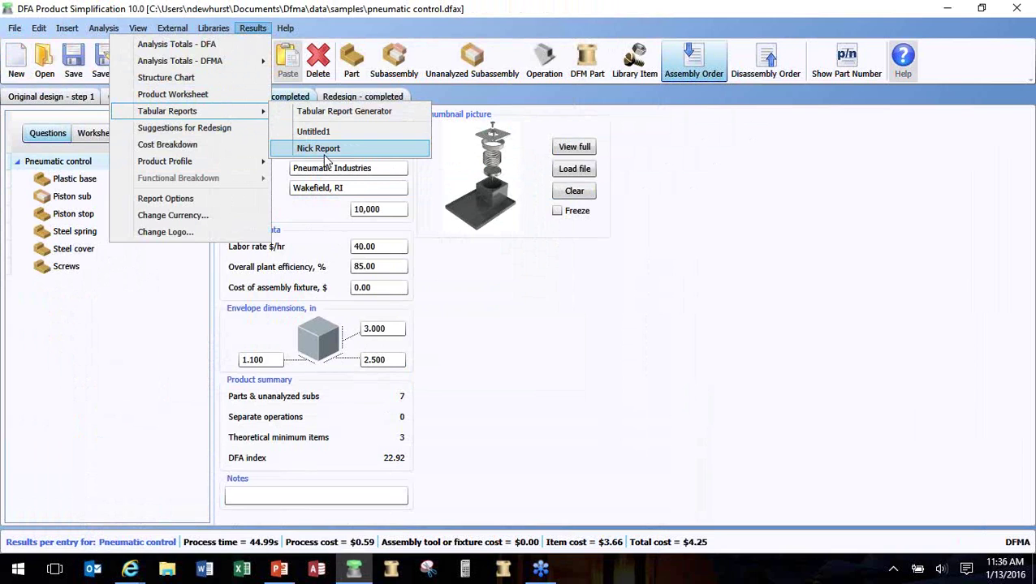
left_click(318, 148)
left_click(547, 378)
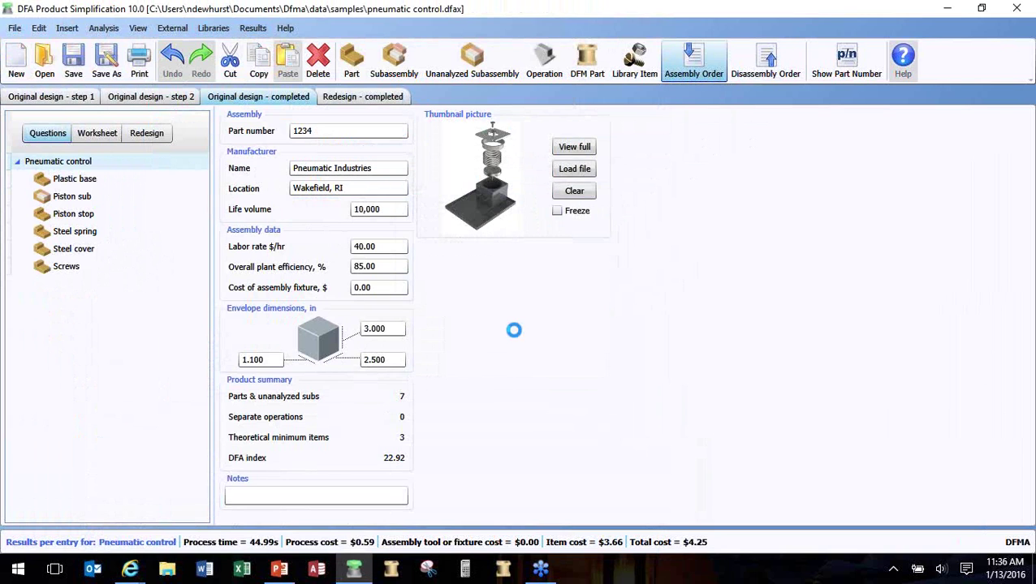
scroll(406, 317, "down", 1)
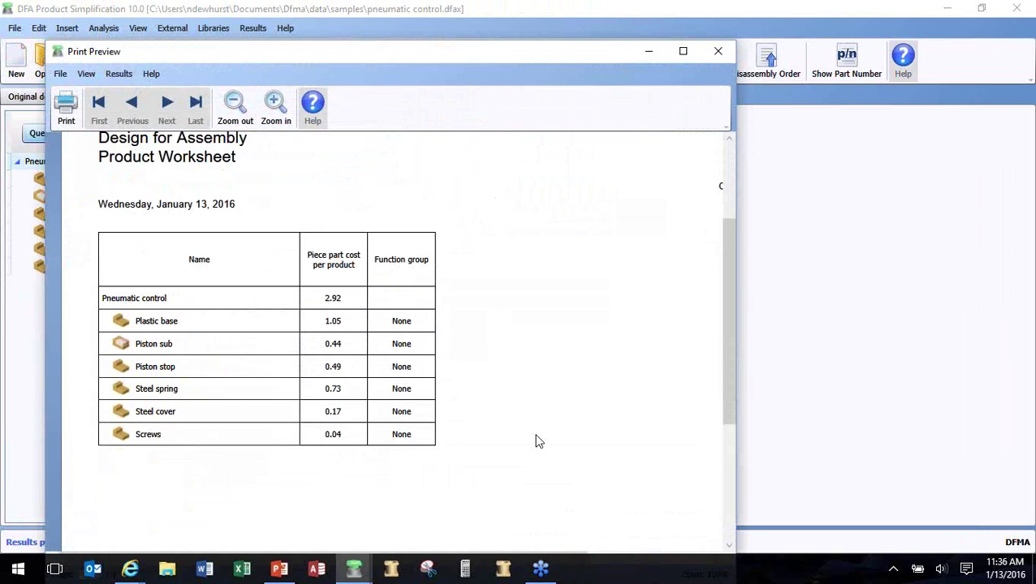
Step: Close the print preview and reopen the recent analysis motor with functions.dfax from the Webinar - DFA Q and A Jan 2016 folder
left_click(718, 51)
left_click(14, 28)
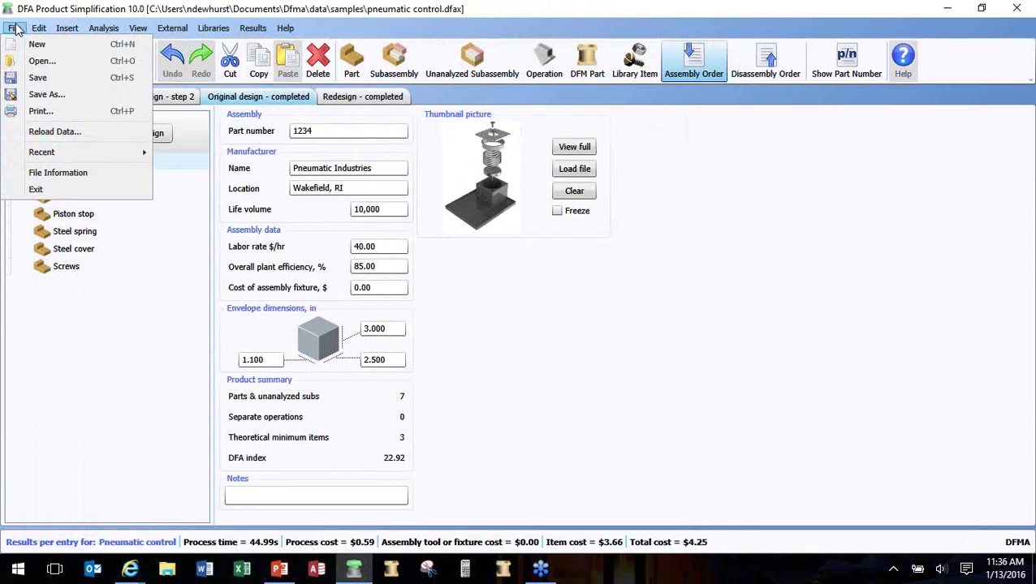
mouse_move(32, 152)
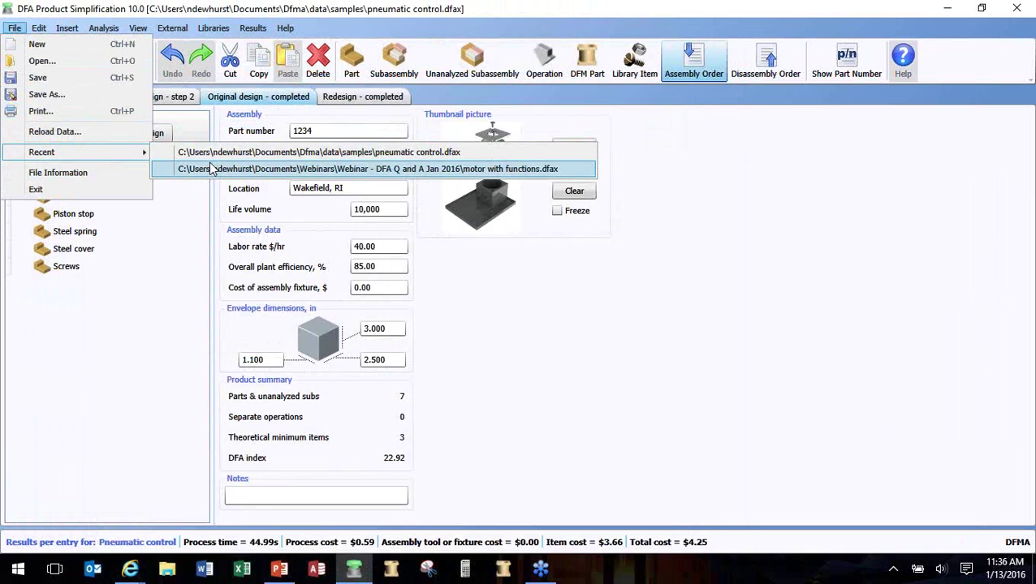
left_click(211, 168)
left_click(663, 309)
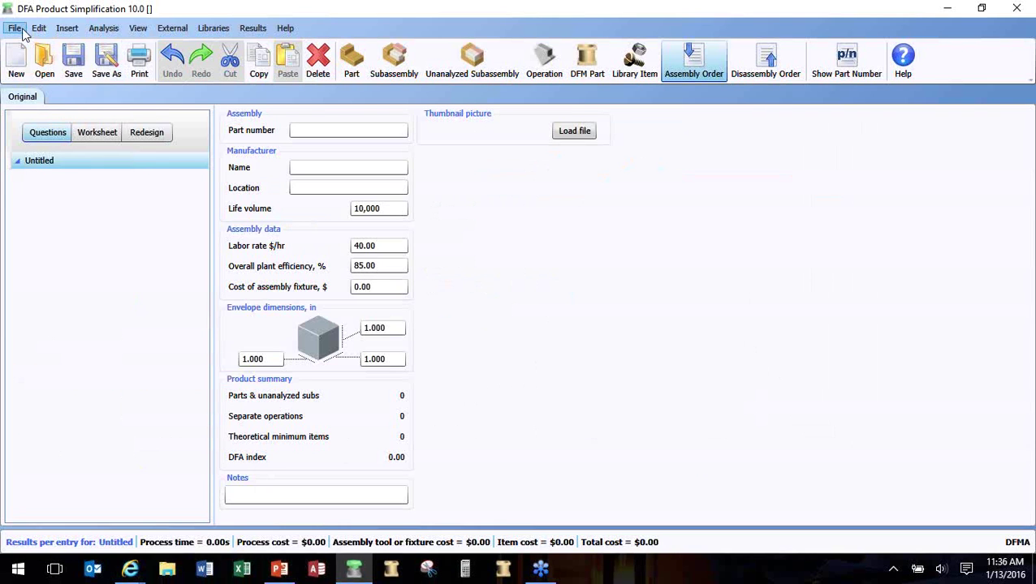
left_click(23, 32)
mouse_move(47, 152)
left_click(314, 168)
Step: Set up a Motor original printout with Analysis Totals - DFMA, Suggestions for Redesign and the functional breakdown's Total Cost, leaving out the Structure Chart
left_click(16, 30)
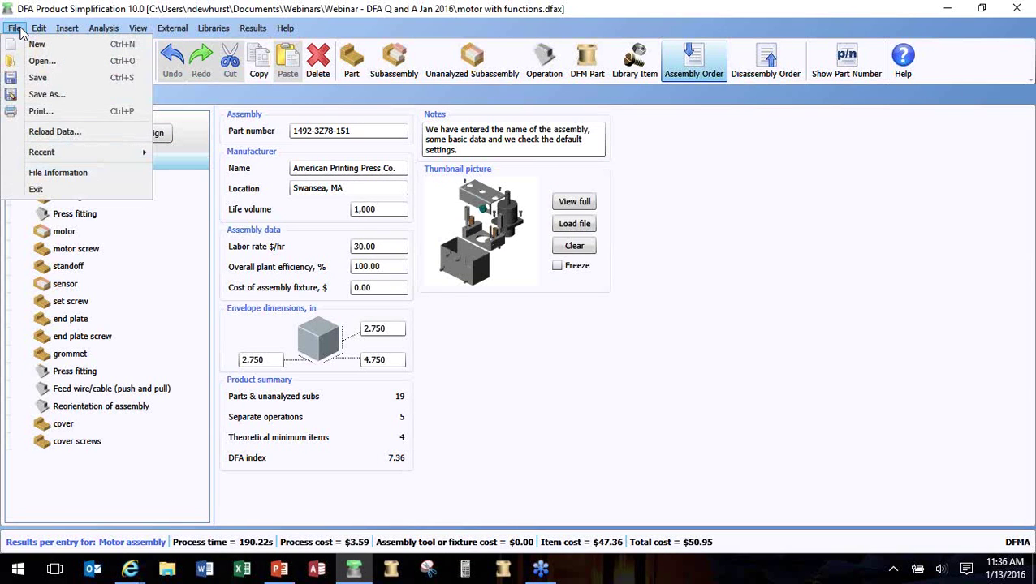
left_click(47, 118)
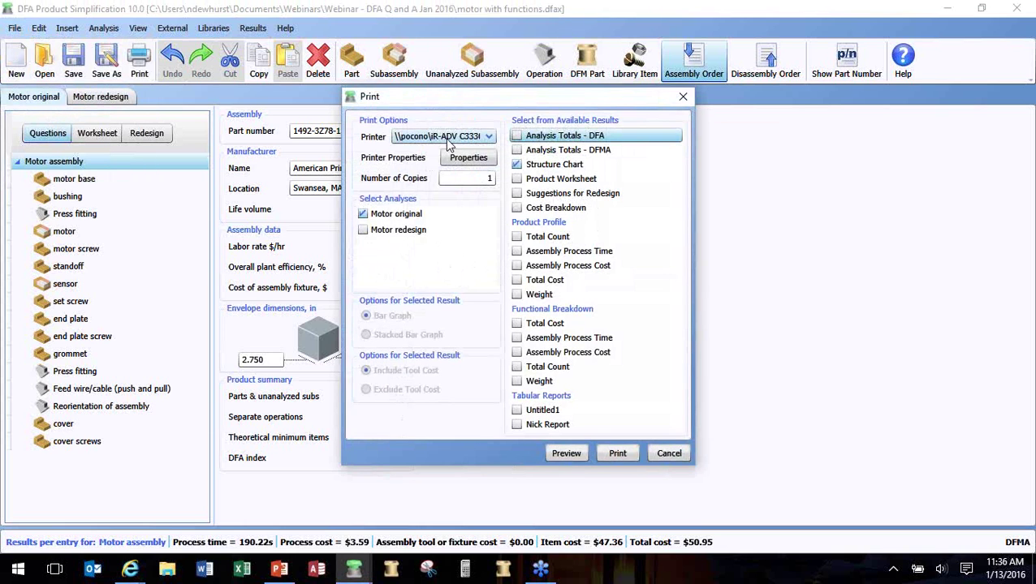
left_click_drag(467, 98, 444, 85)
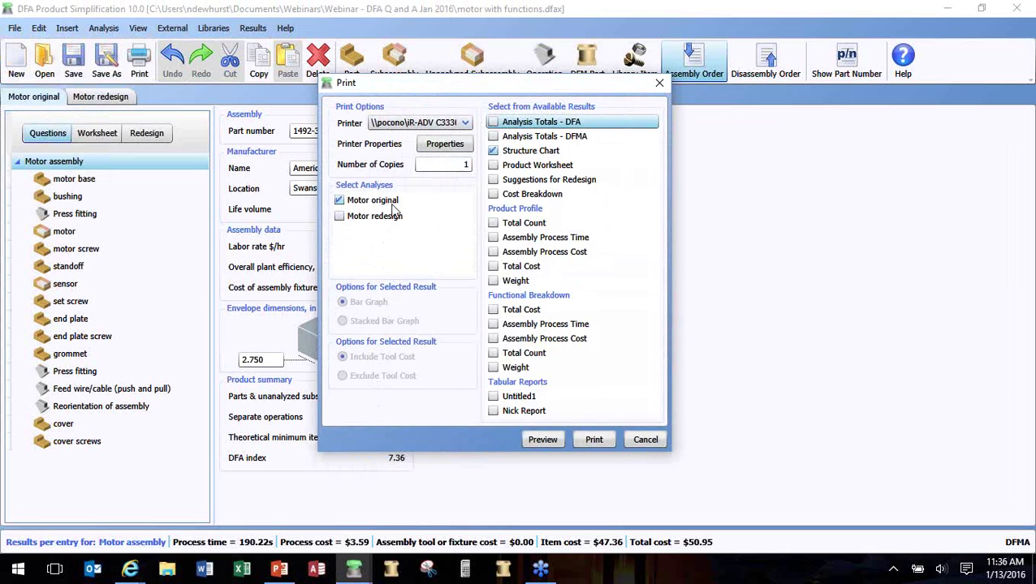
left_click(493, 137)
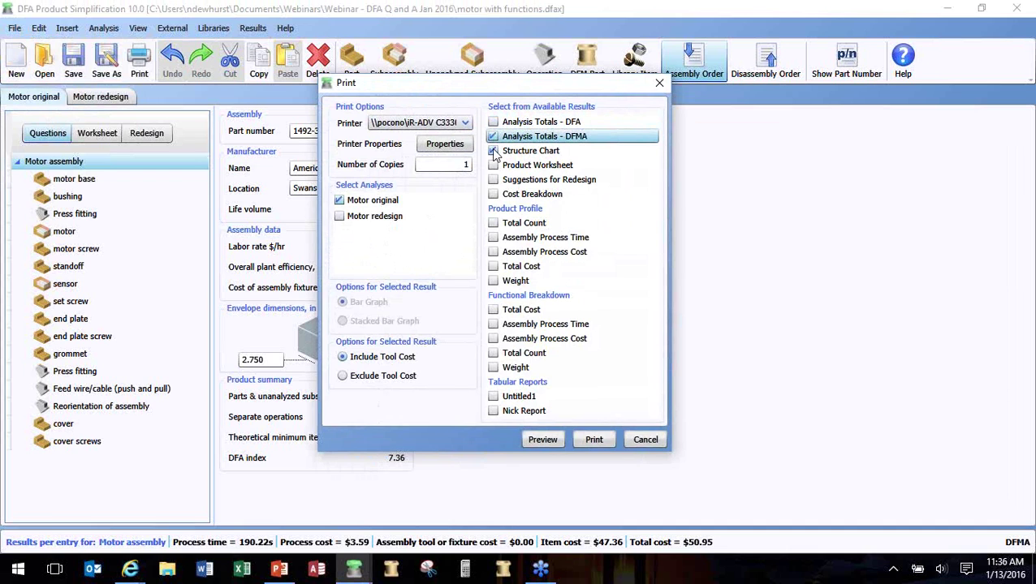
left_click(493, 151)
left_click(509, 140)
left_click(524, 312)
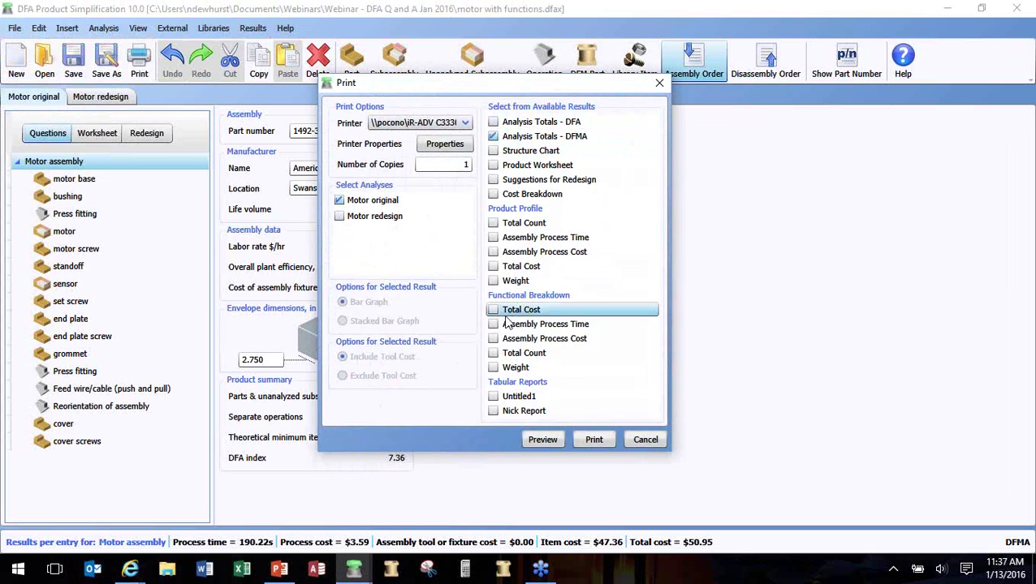
left_click(493, 310)
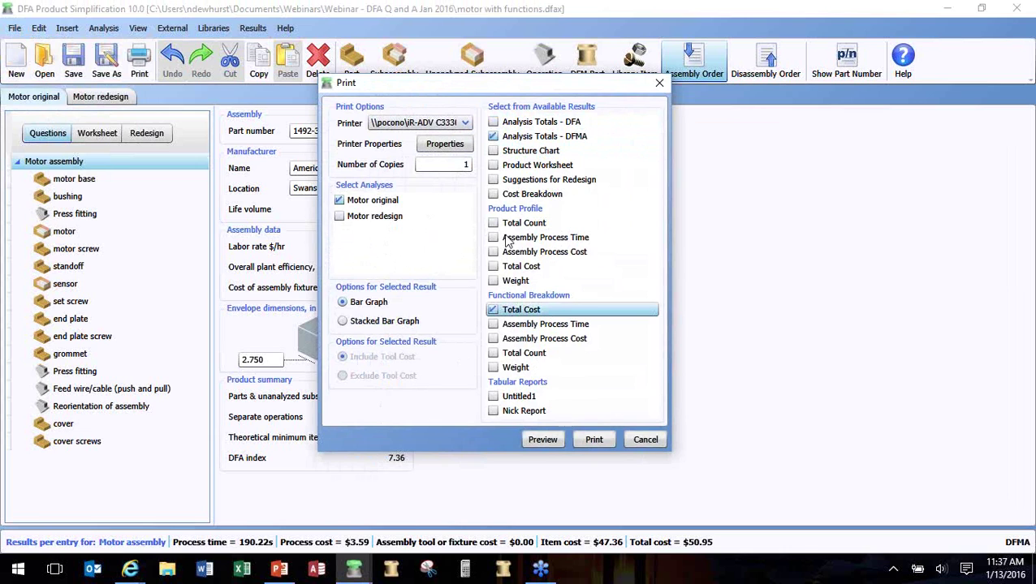
left_click(496, 181)
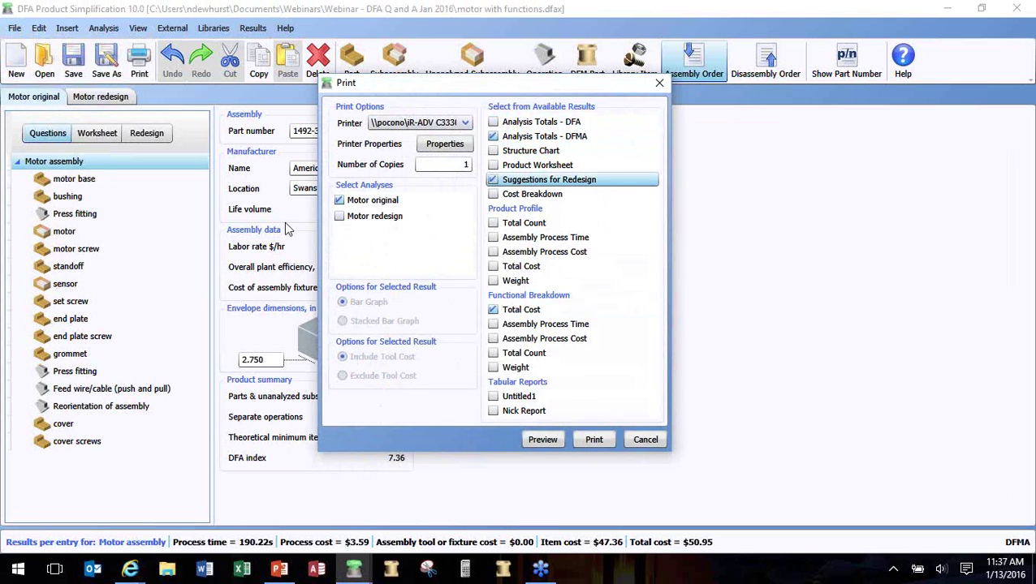
Step: Preview the combined report in a maximized window and read through all its pages, from analysis totals to the function group chart
left_click(552, 440)
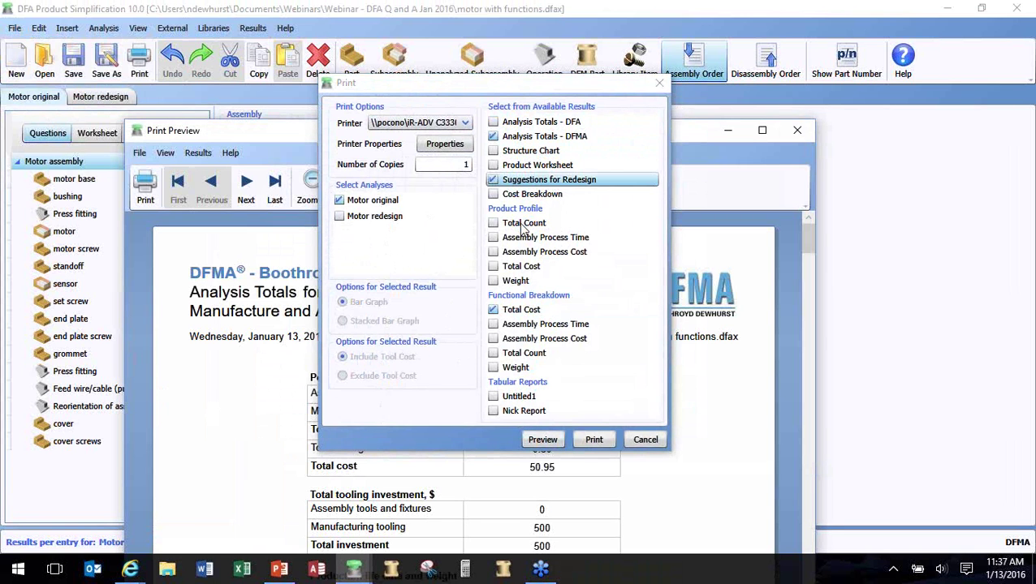
left_click(658, 441)
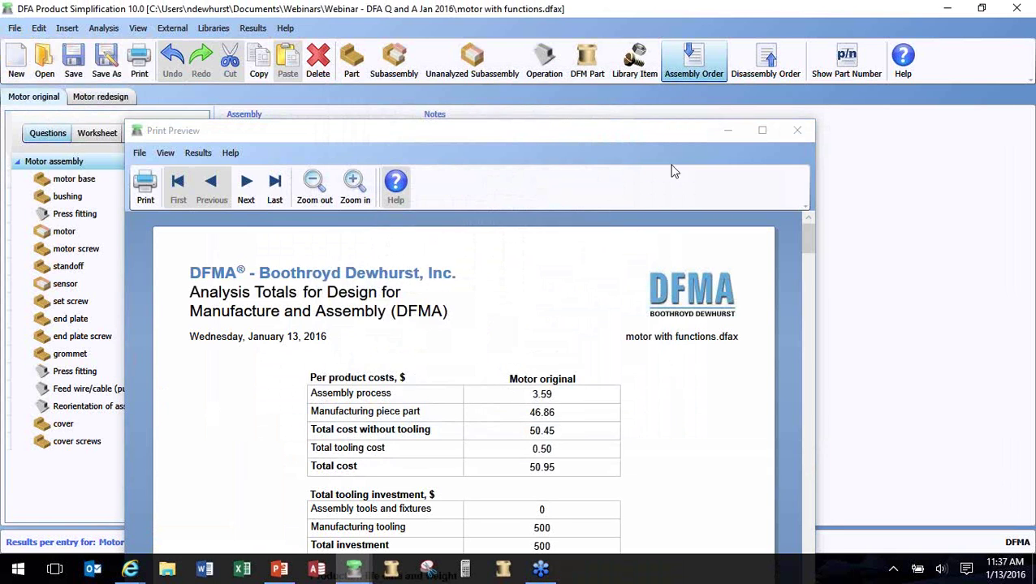
left_click_drag(659, 132, 656, 104)
double_click(656, 101)
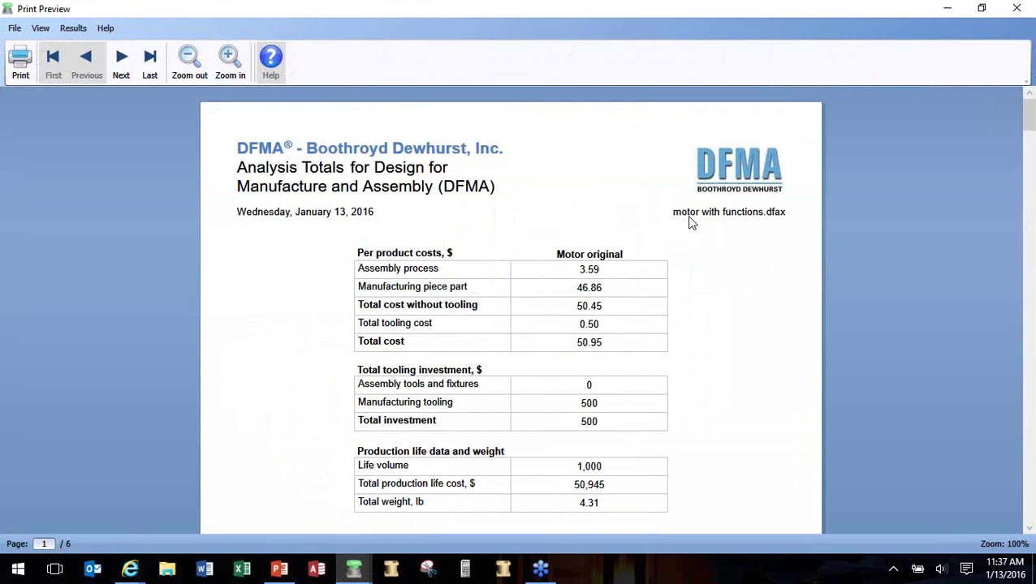
scroll(686, 228, "down", 4)
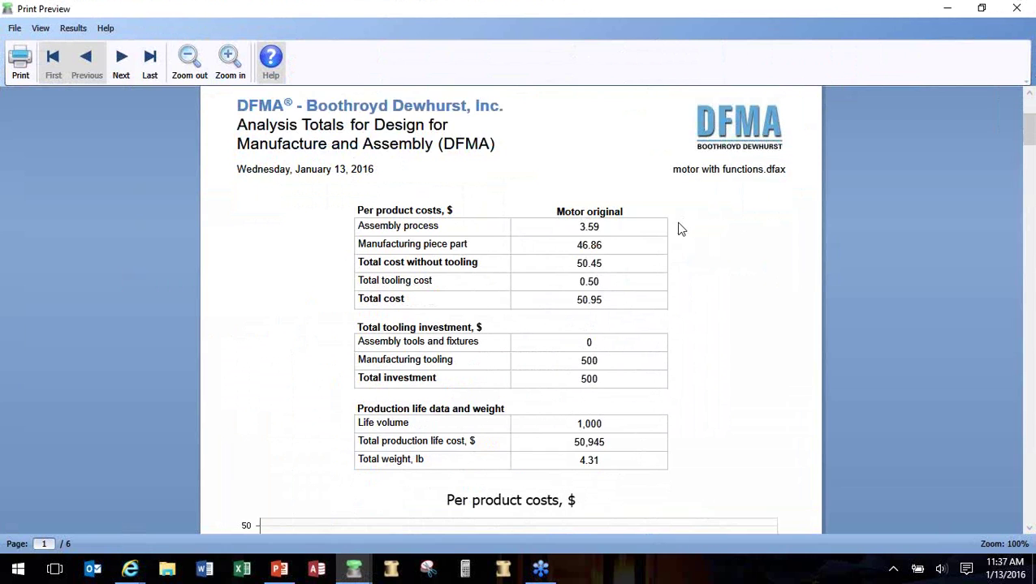
scroll(680, 232, "down", 8)
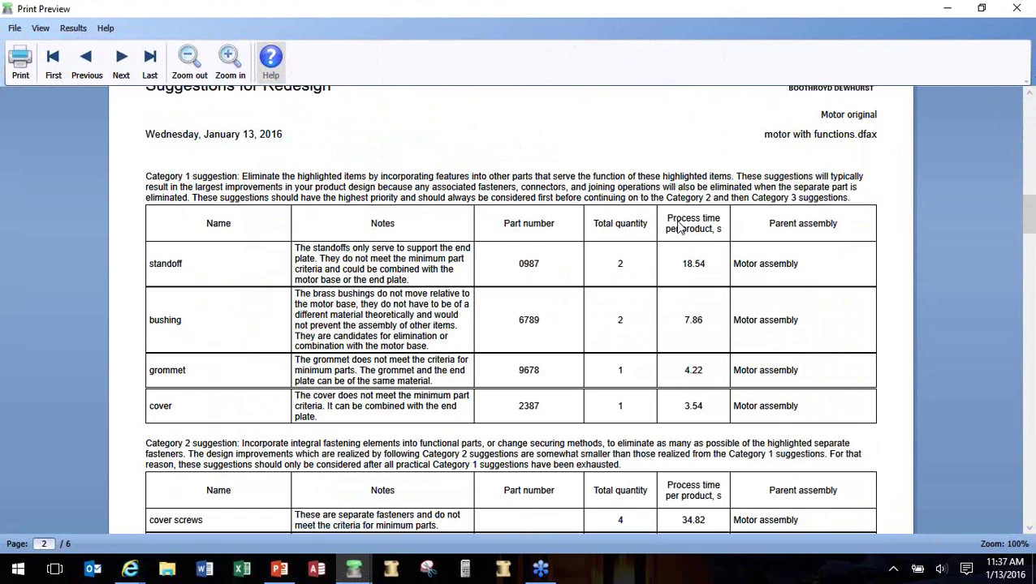
scroll(928, 329, "down", 10)
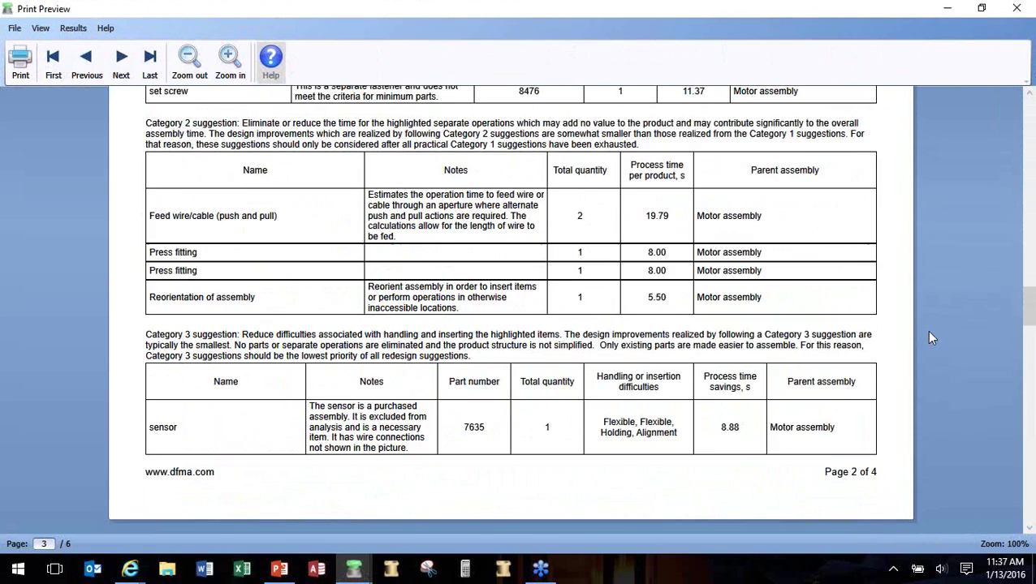
scroll(925, 335, "down", 10)
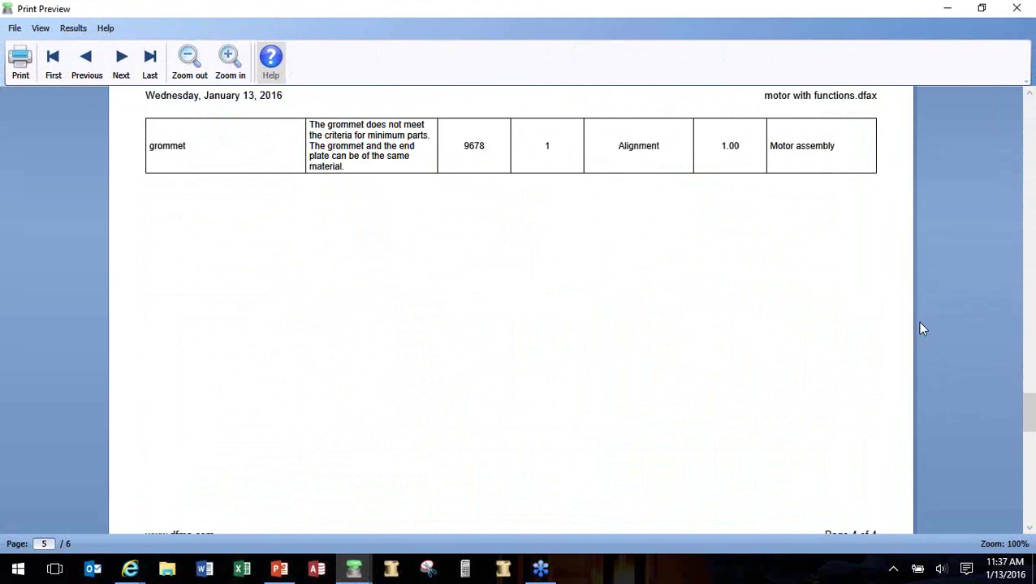
scroll(918, 326, "down", 10)
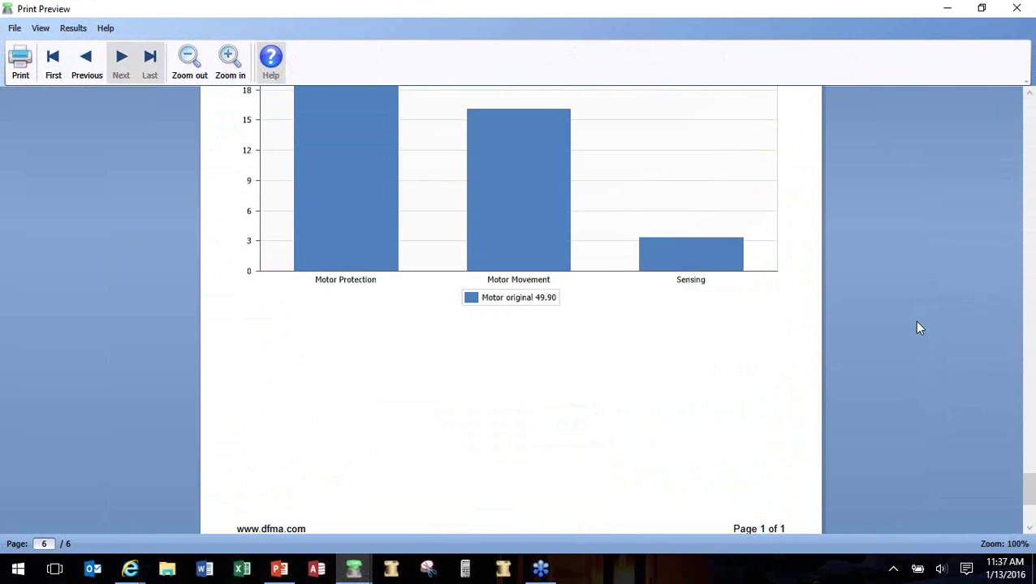
Step: Check which file formats are offered for exporting the previewed report, cancel the export and close the preview
left_click(13, 29)
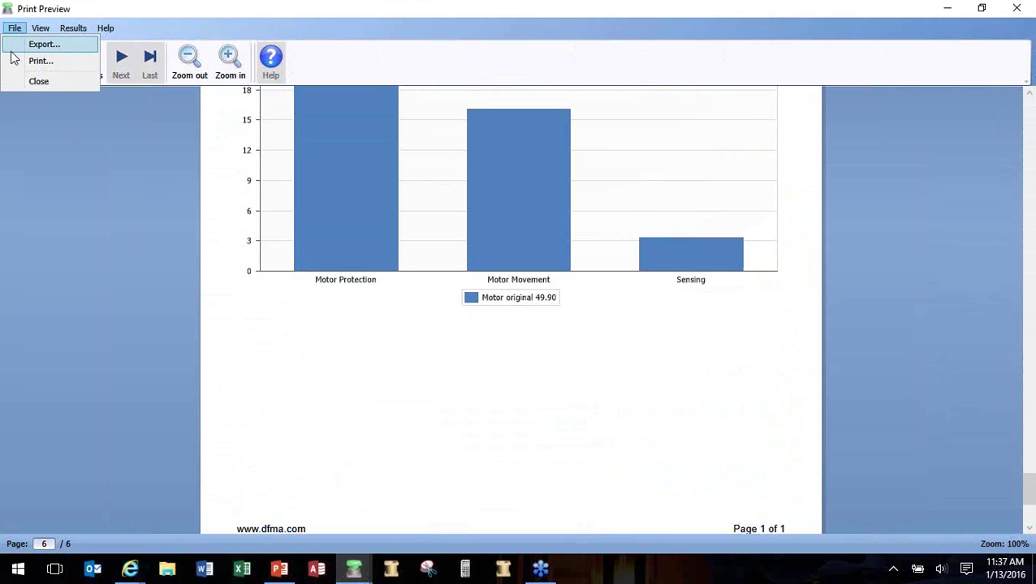
left_click(13, 58)
left_click(375, 351)
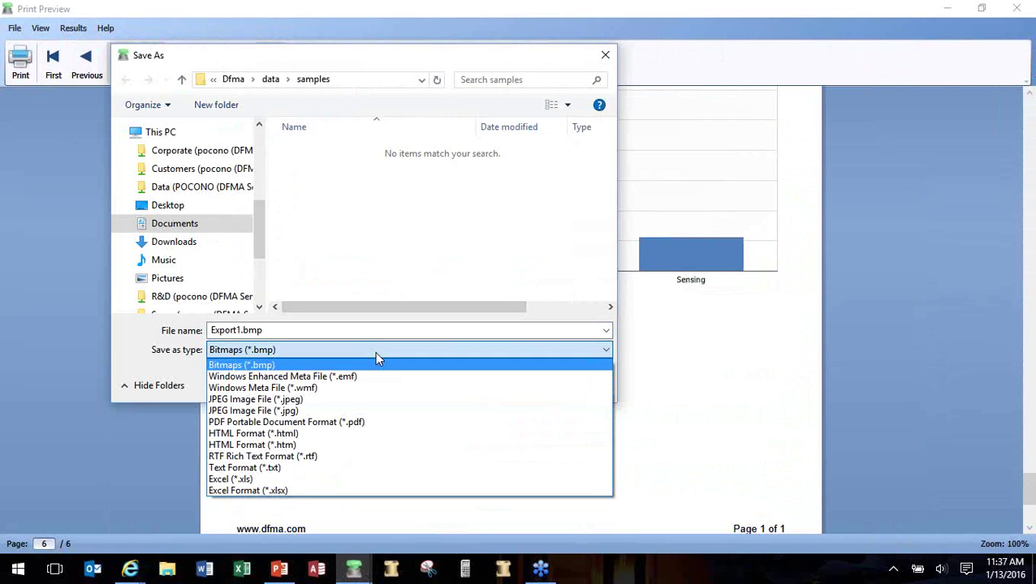
left_click(388, 258)
left_click(570, 389)
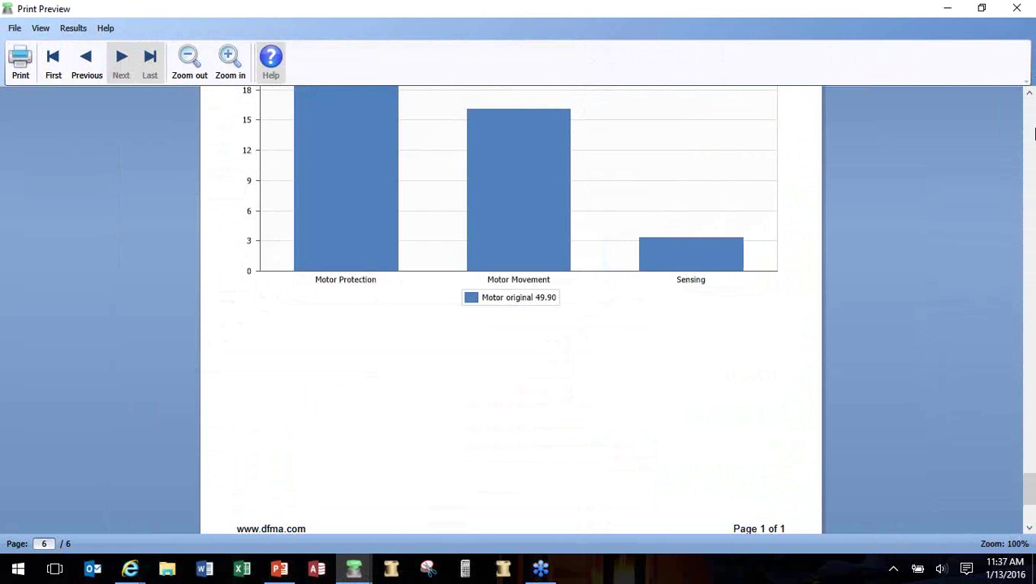
left_click(1025, 11)
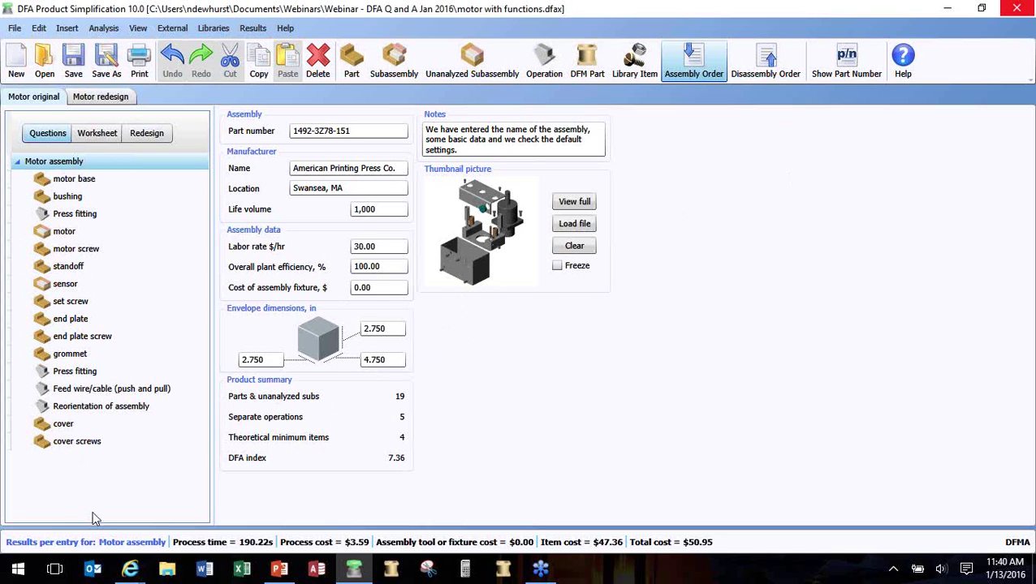
Step: Insert an Adjustment of item by hand operation after the motor base and set its time to adjust item to 45 s
left_click(90, 181)
right_click(92, 181)
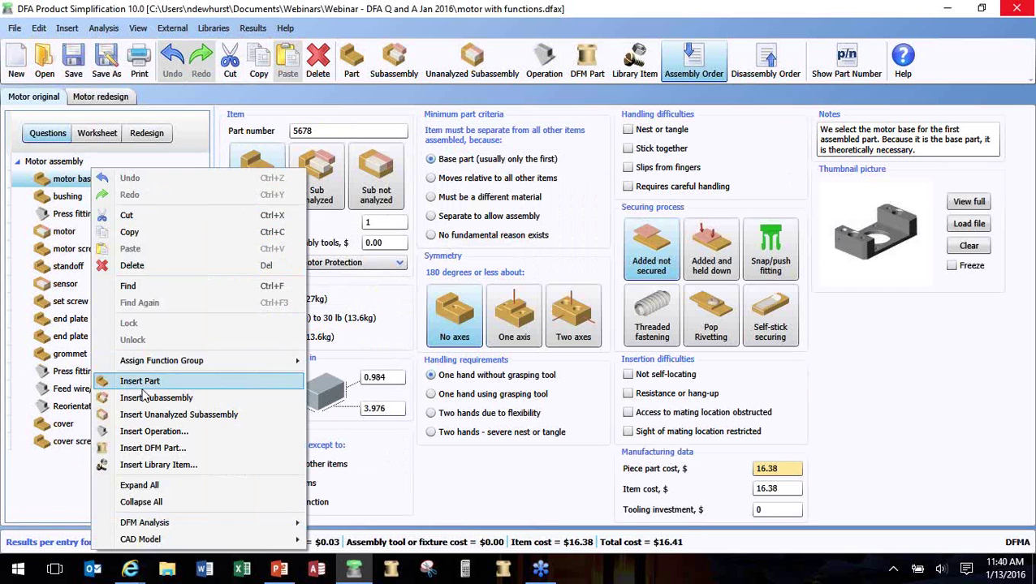
left_click(155, 431)
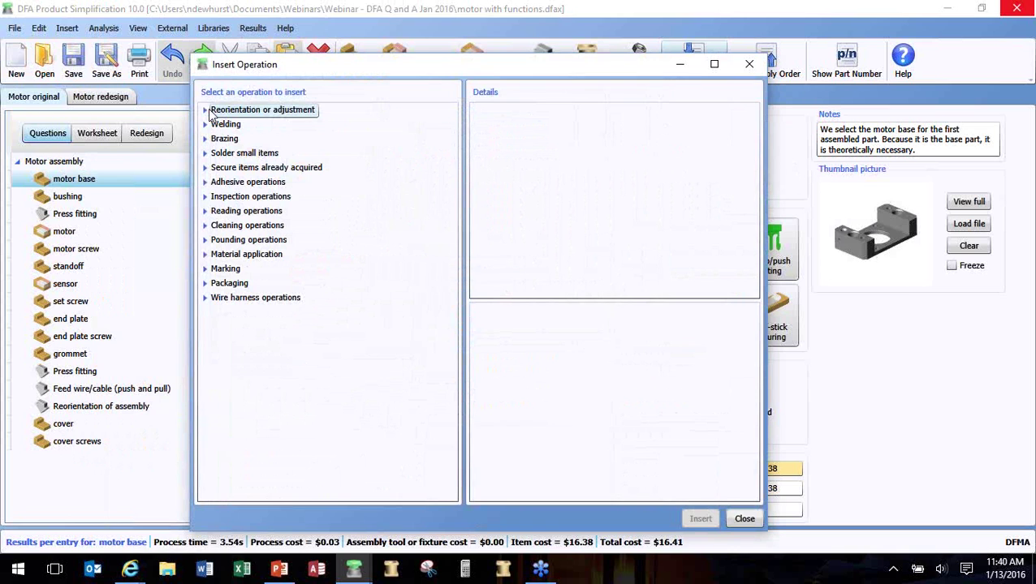
left_click(206, 112)
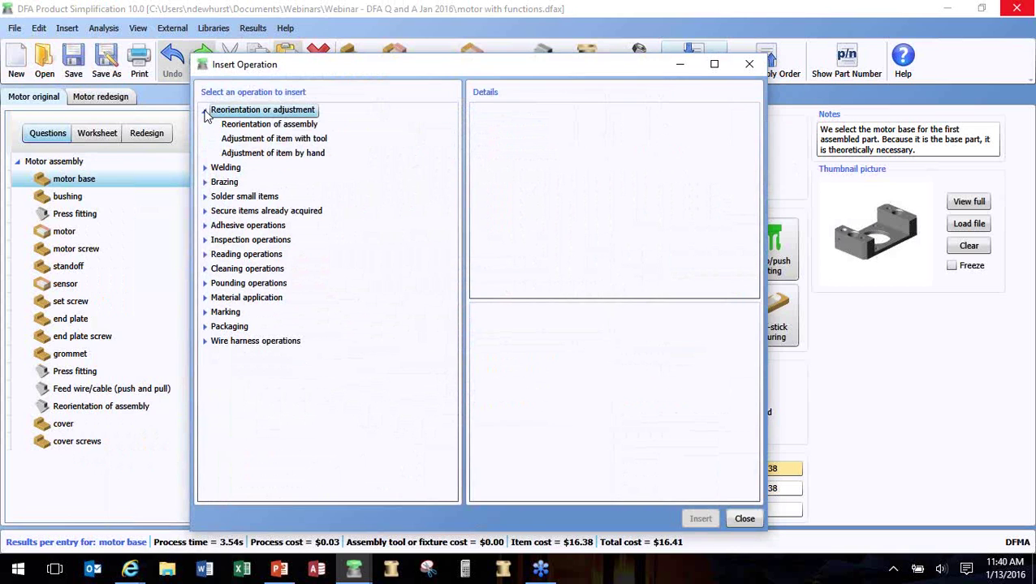
left_click(258, 154)
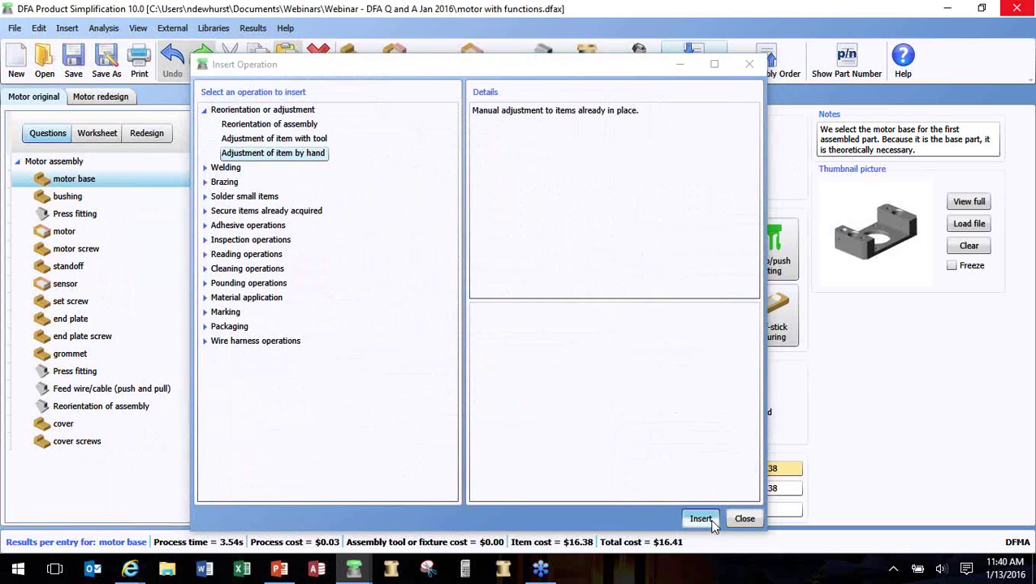
left_click(704, 521)
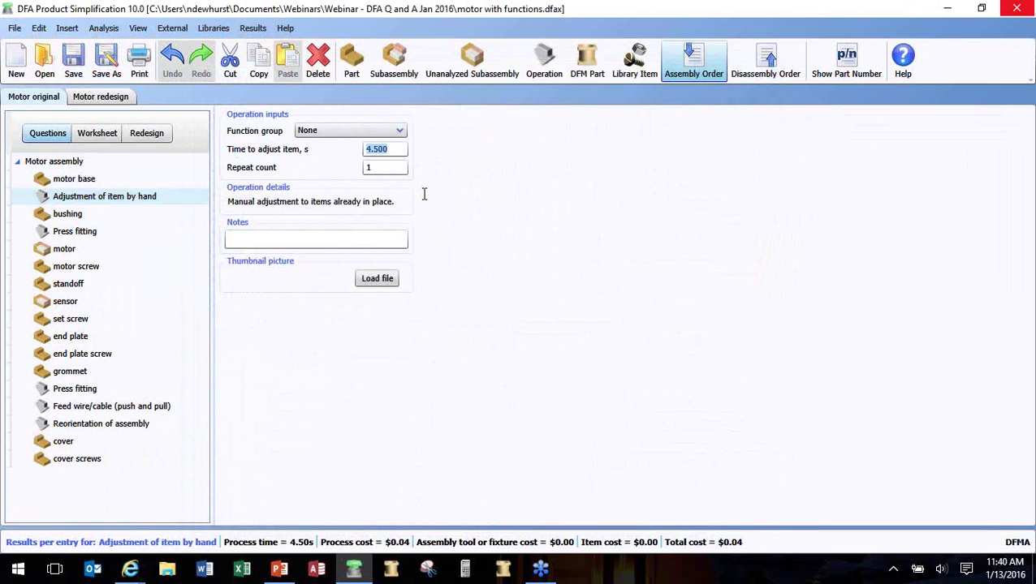
type("45")
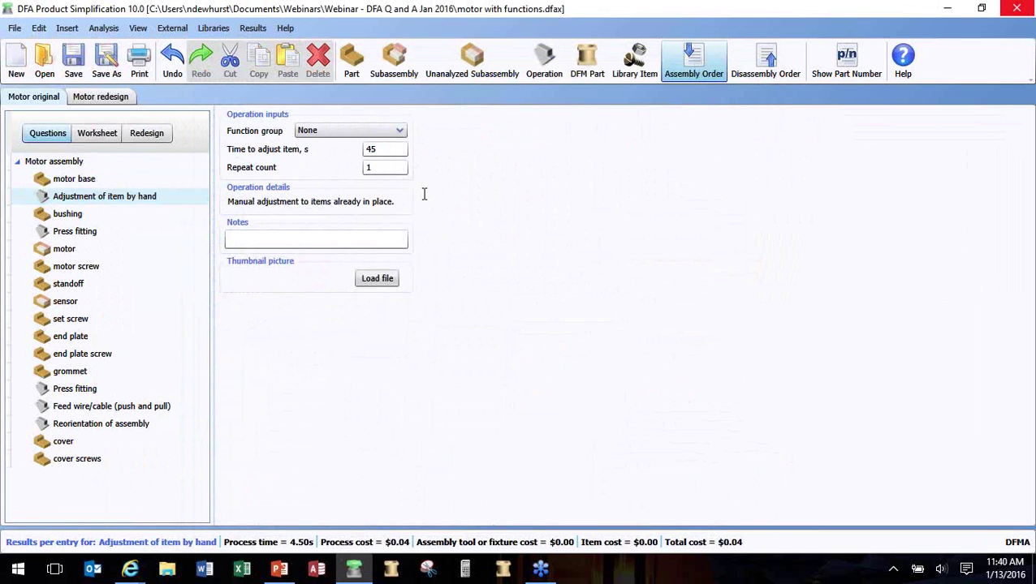
Step: Rename the new hand adjustment operation as Get special gage
left_click(148, 201)
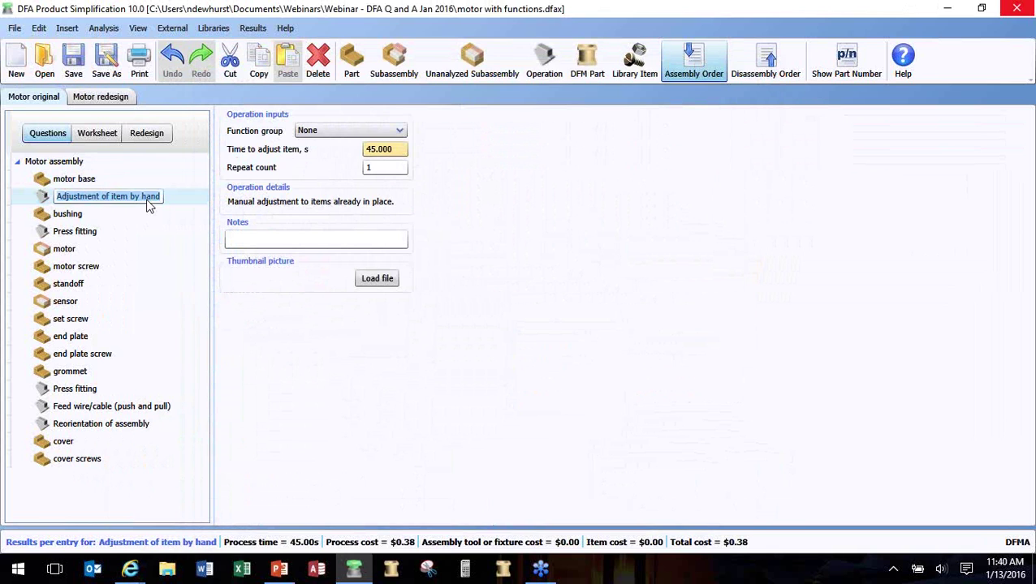
type("Get speci")
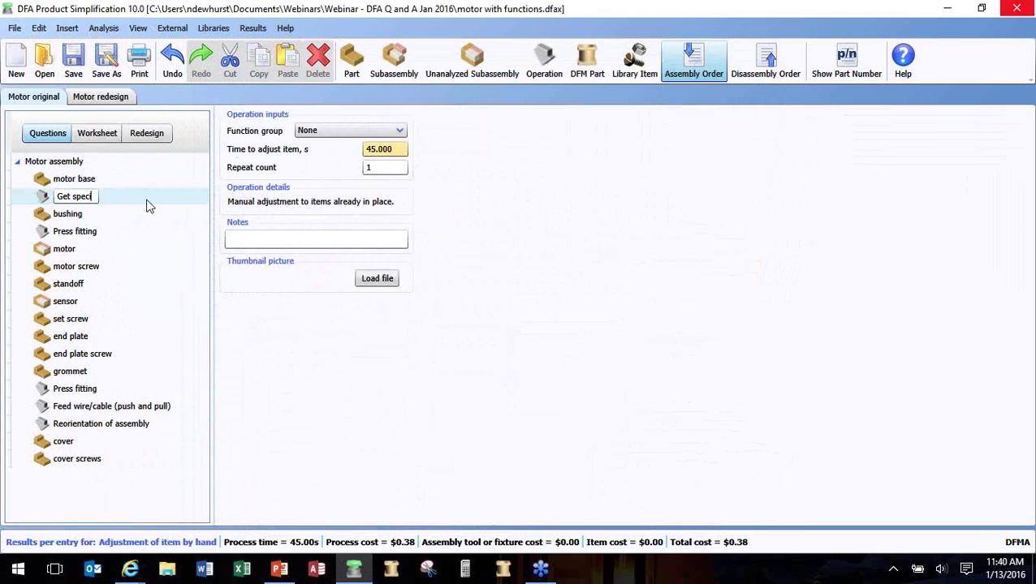
type("al gage")
left_click(148, 208)
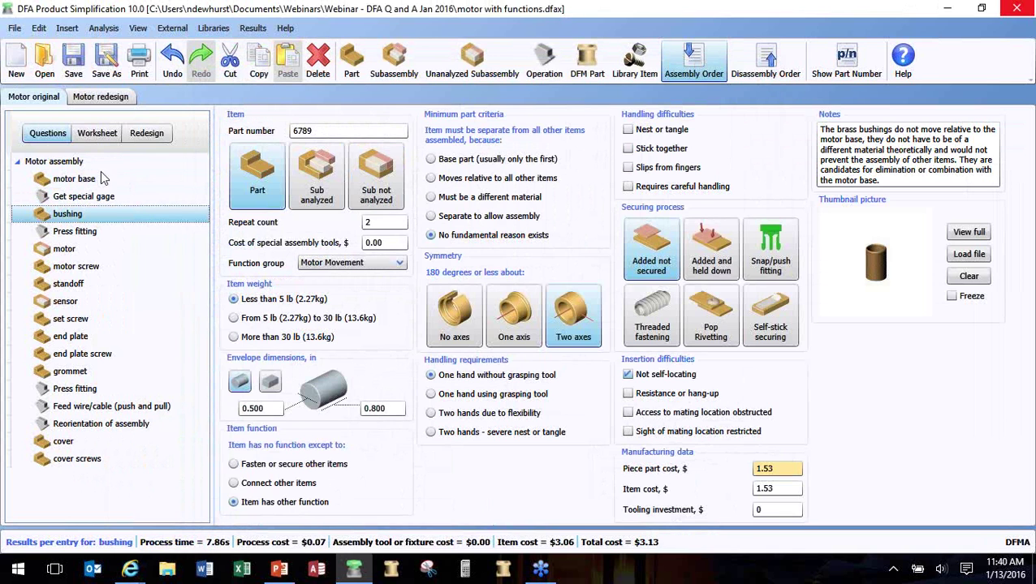
Step: Review the Get special gage operation and check its process time per entry in the worksheet of the Motor original analysis
left_click(113, 199)
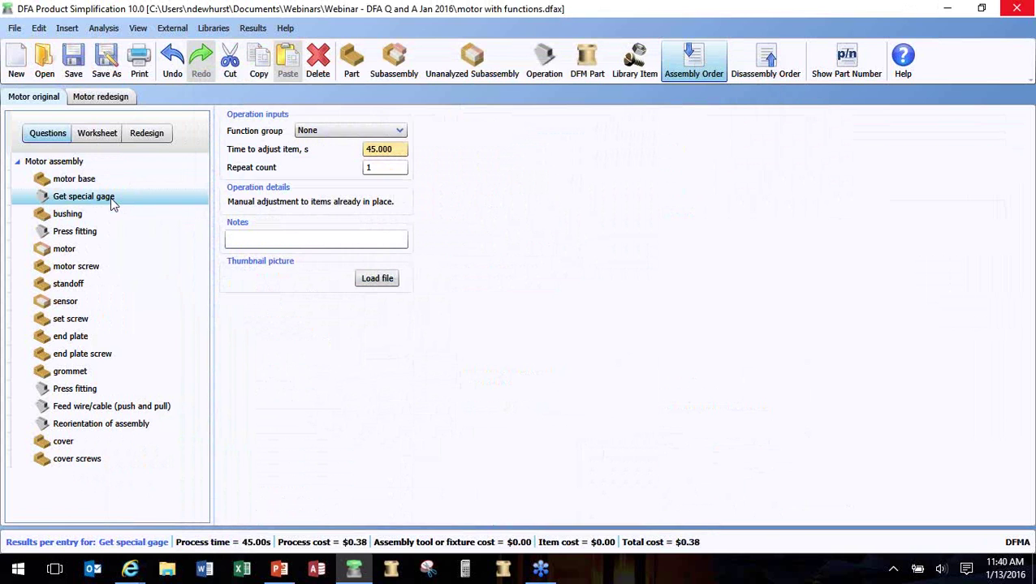
left_click(104, 183)
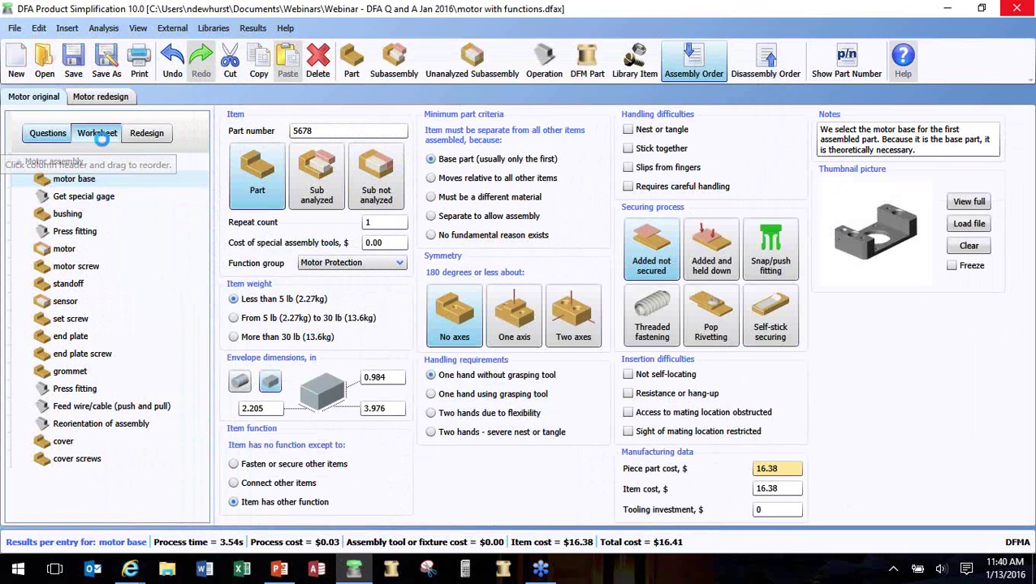
left_click(98, 134)
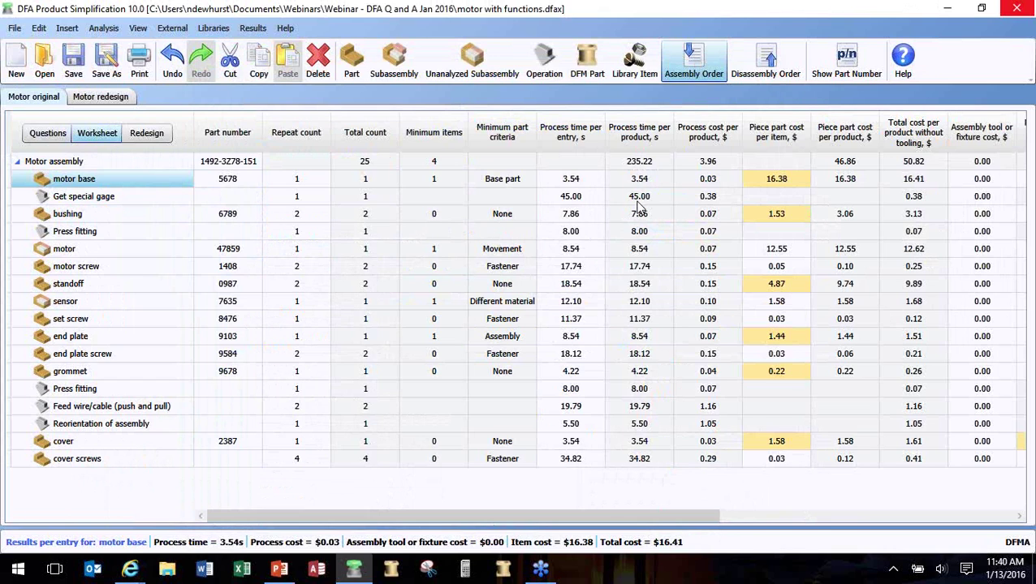
left_click(578, 200)
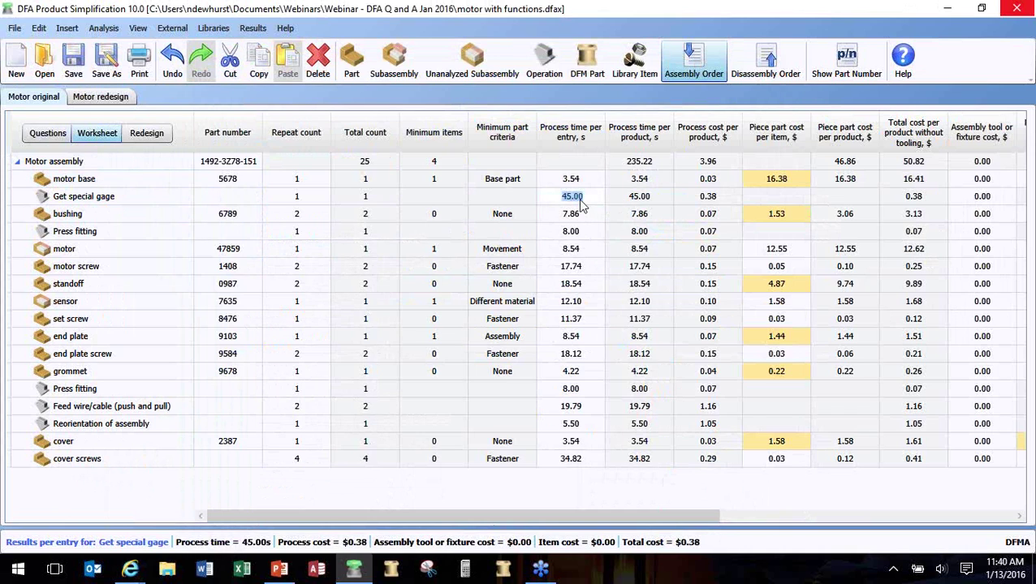
Step: Set the motor base's process time per entry to 48.54 s in the worksheet
left_click(583, 179)
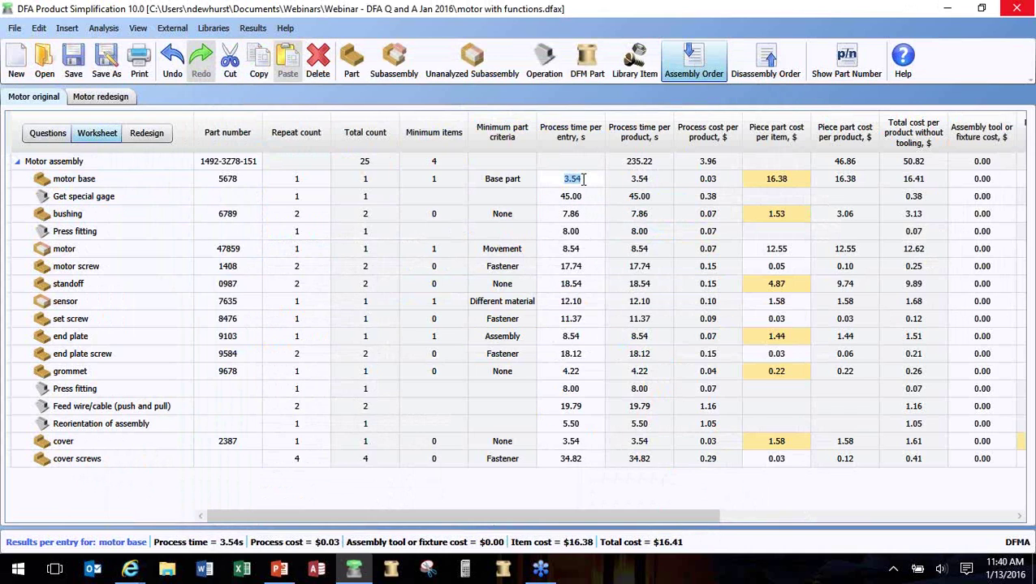
type("48.54")
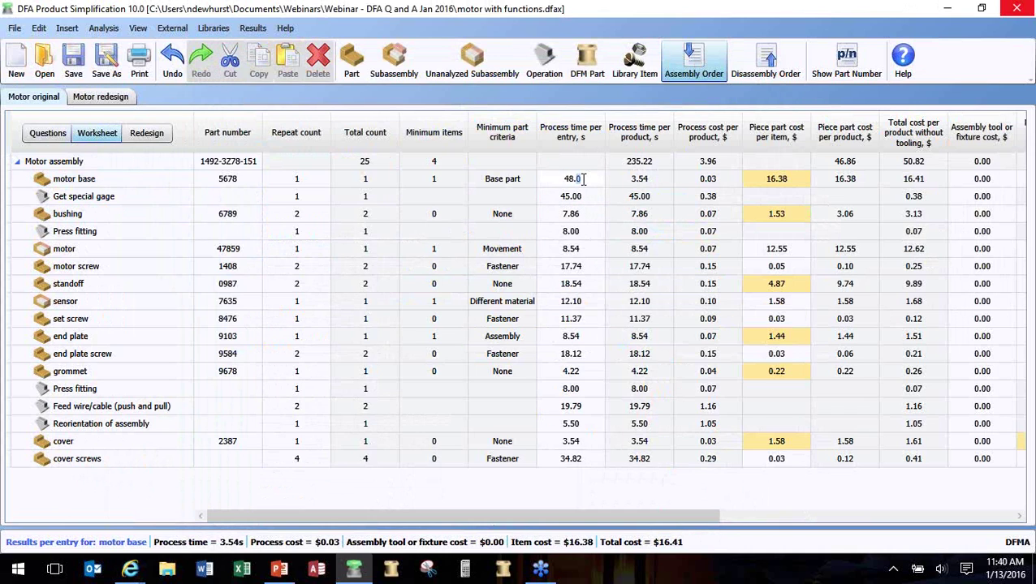
left_click(582, 200)
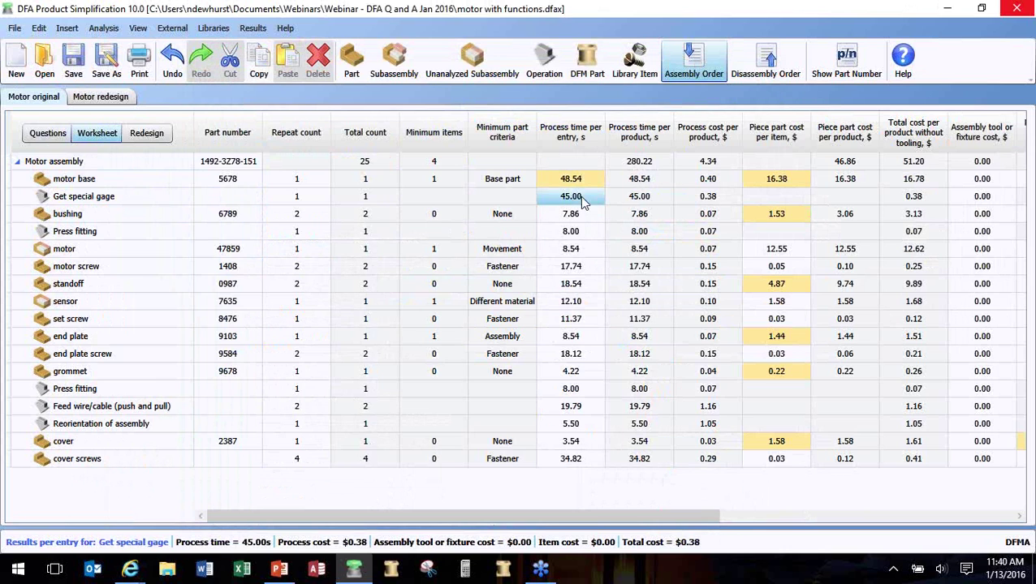
Step: Delete the Get special gage operation from the Motor original analysis
left_click(48, 133)
right_click(71, 197)
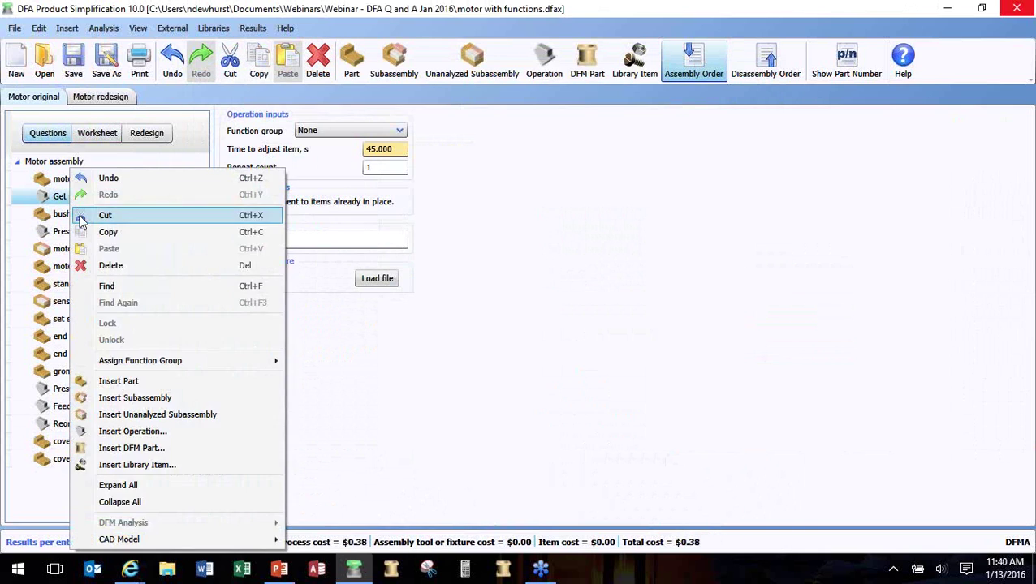
left_click(110, 266)
Step: Append the line "Time now includes time to get gage" to the motor base's notes, after a blank line
left_click(82, 180)
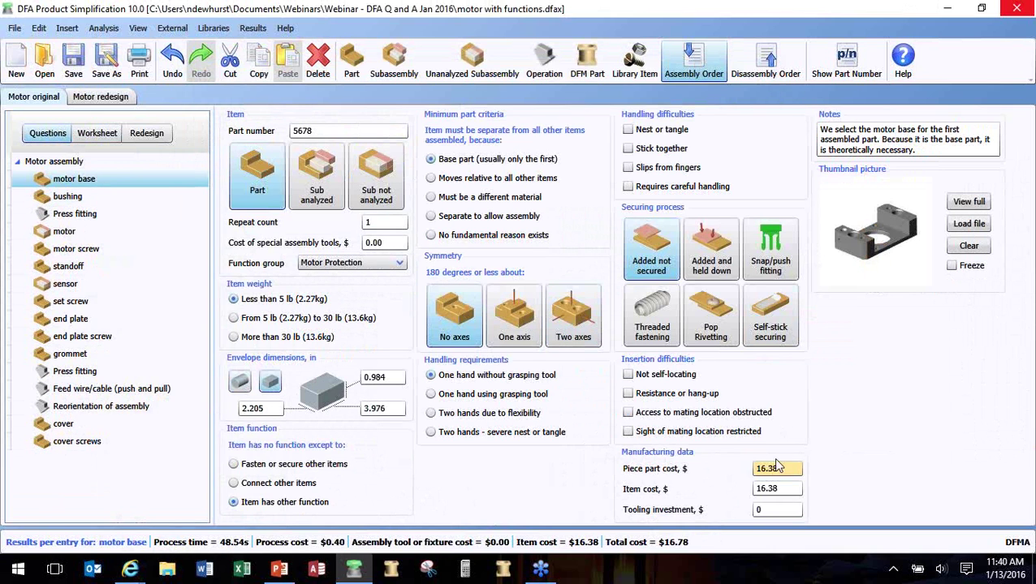
left_click(930, 151)
key("Return")
key("Return")
type("T")
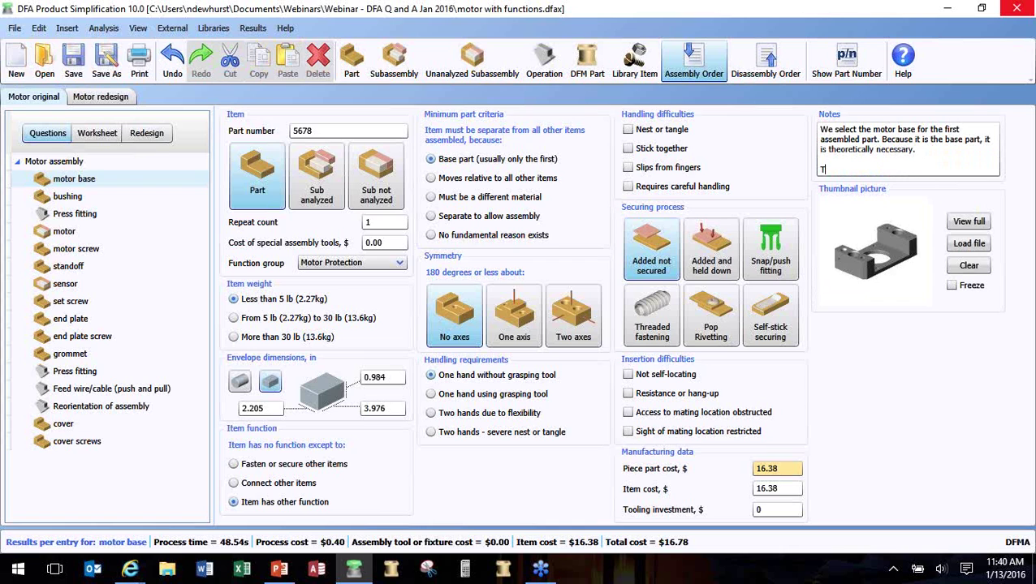
type("ime now includes time to get fg")
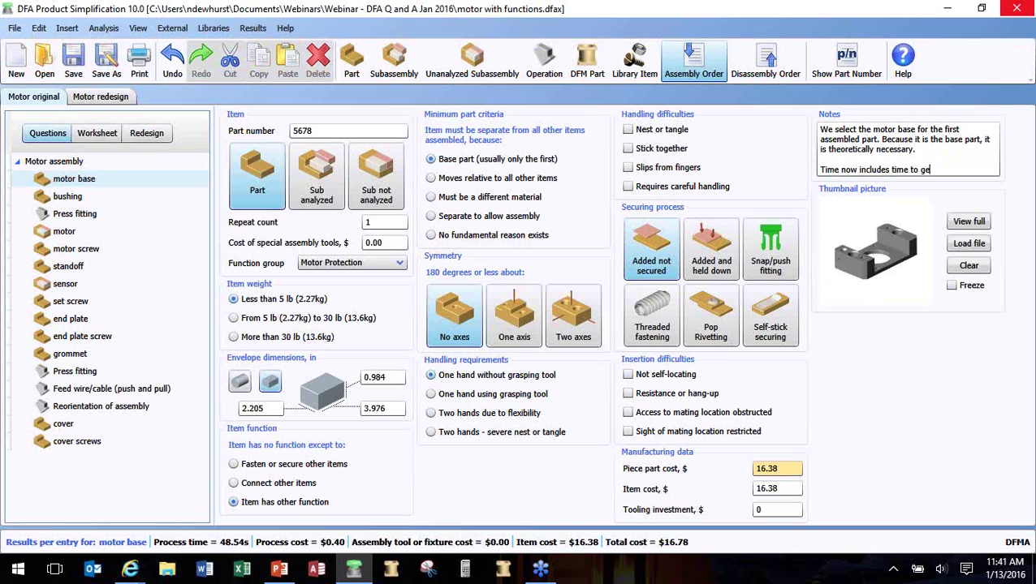
key("BackSpace")
key("BackSpace")
type("gage")
left_click(15, 29)
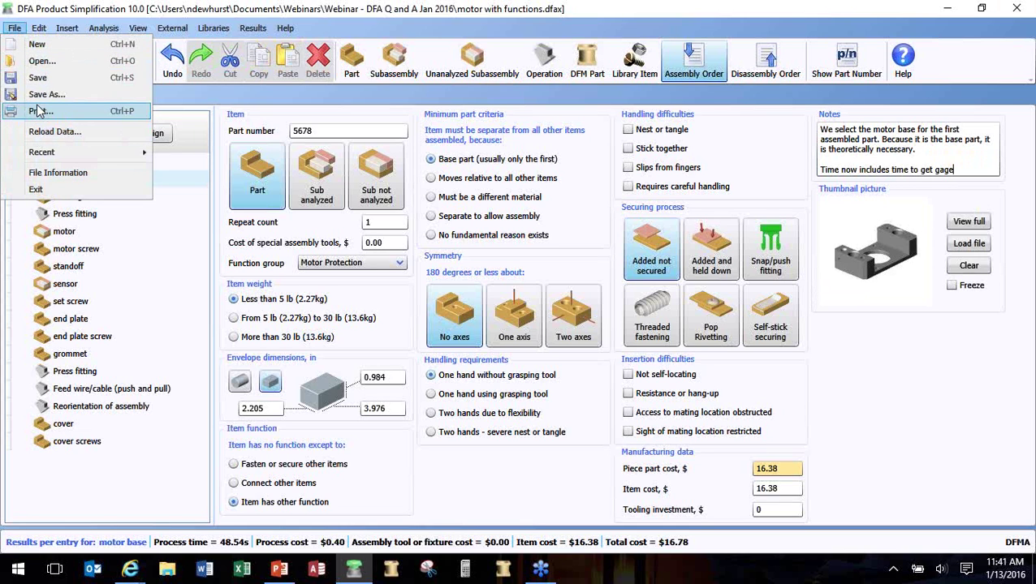
left_click(928, 106)
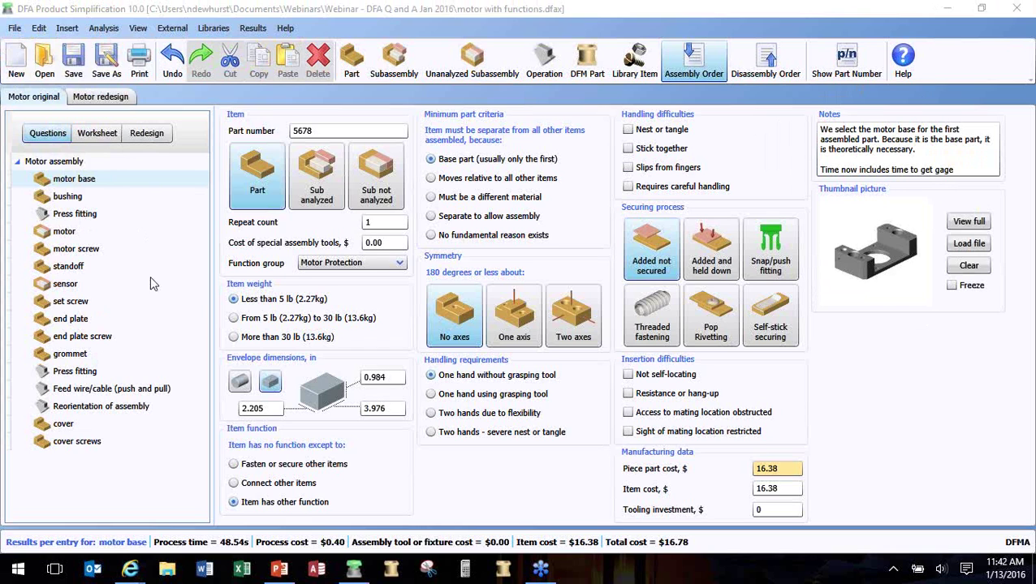
Step: Look over the operation categories in the Operation Library and close the library
left_click(213, 31)
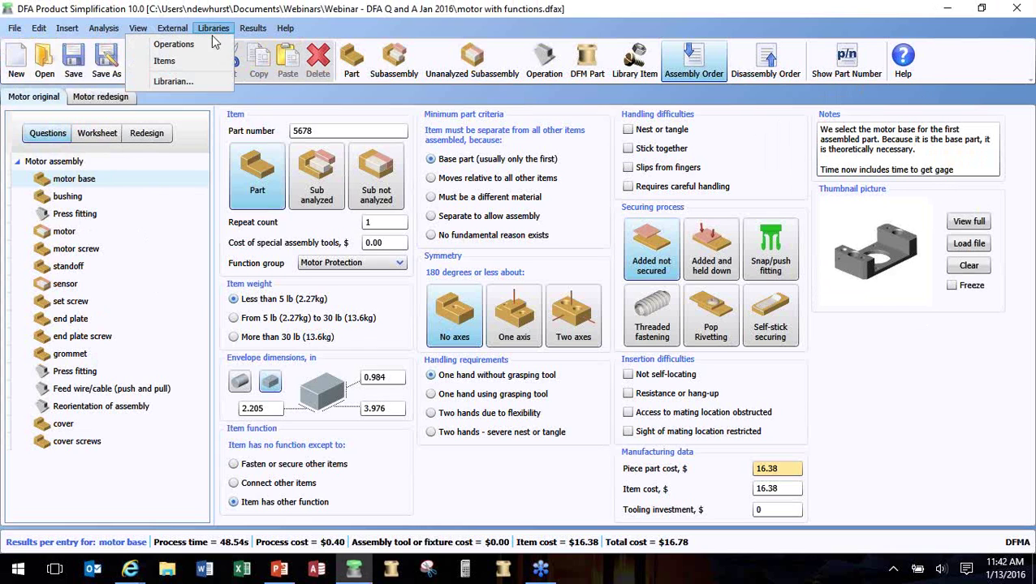
left_click(174, 44)
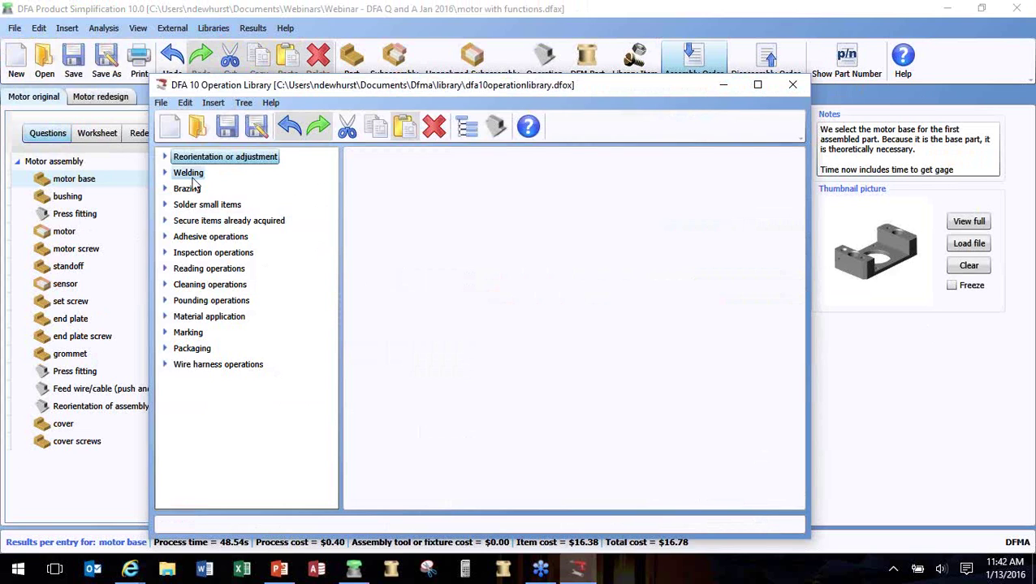
left_click(785, 89)
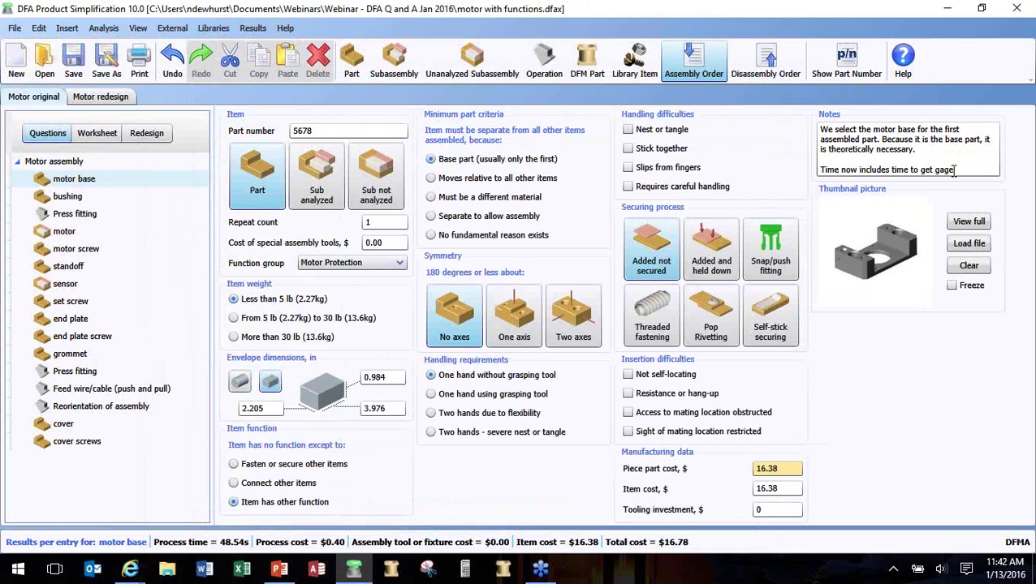
Step: Remove the line about the time to get the gage from the motor base's notes
left_click_drag(951, 170, 801, 166)
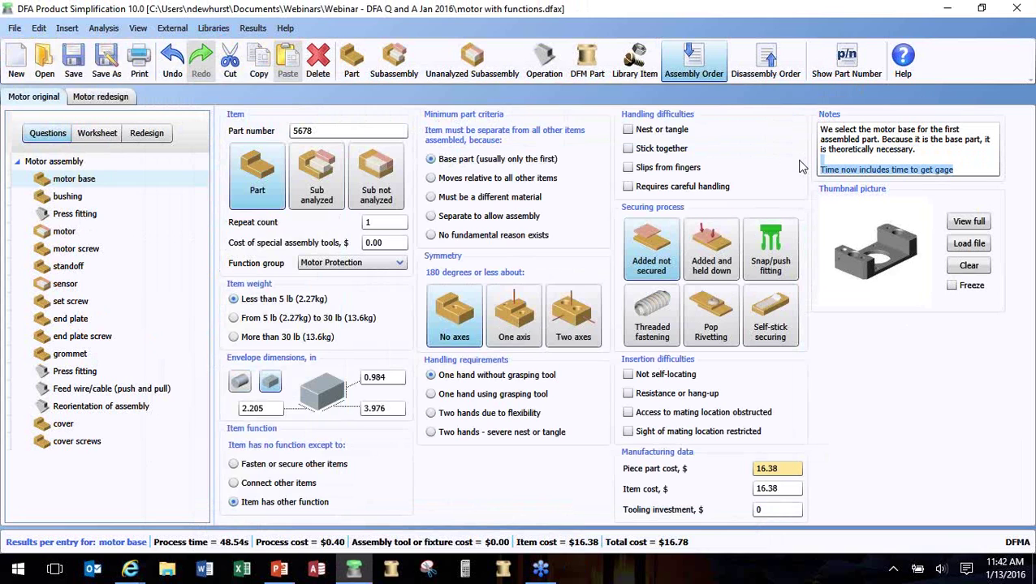
key("Delete")
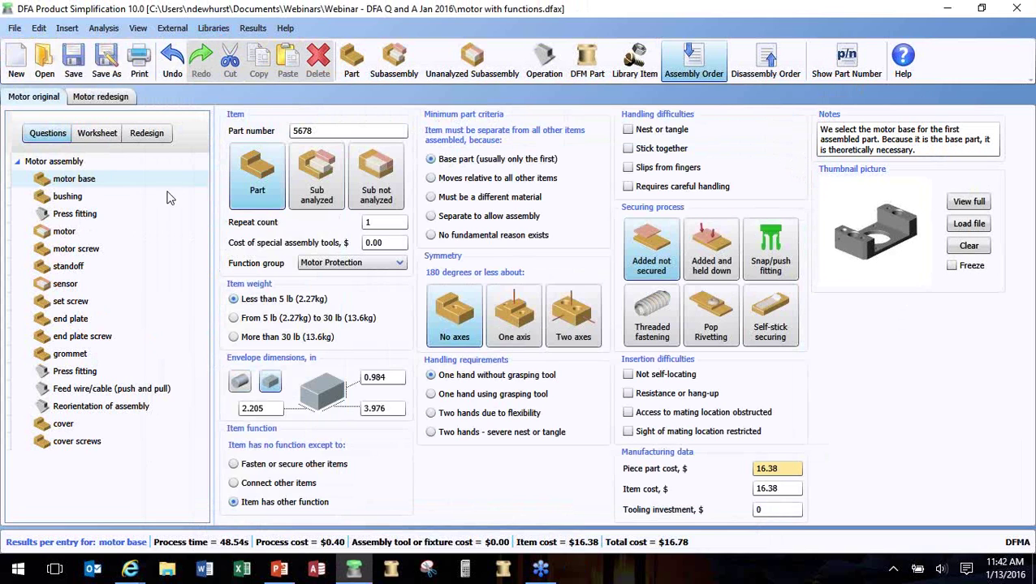
Step: Add a custom user field named Supplier Name with type Text to the current analysis file
left_click(97, 165)
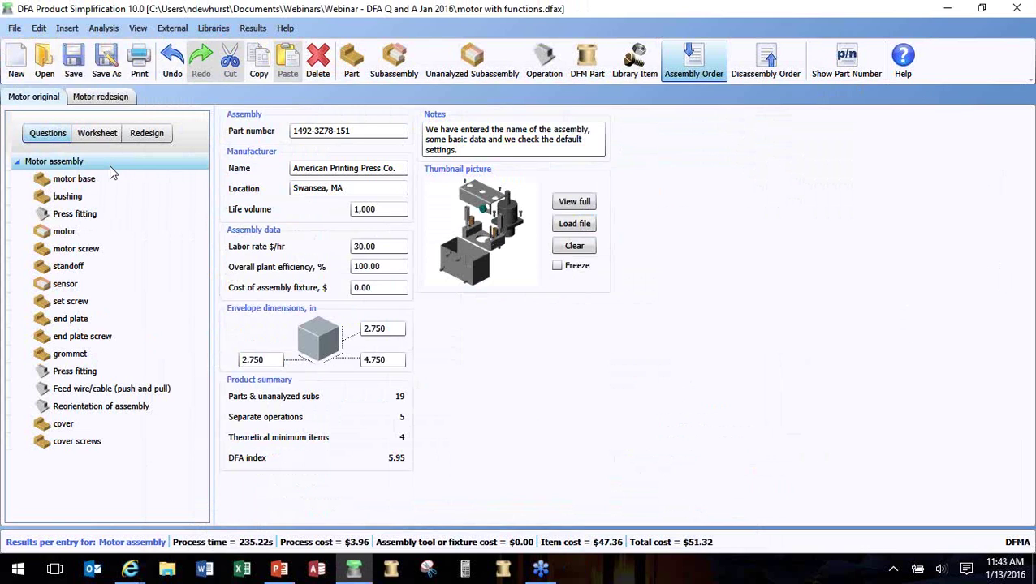
left_click(110, 177)
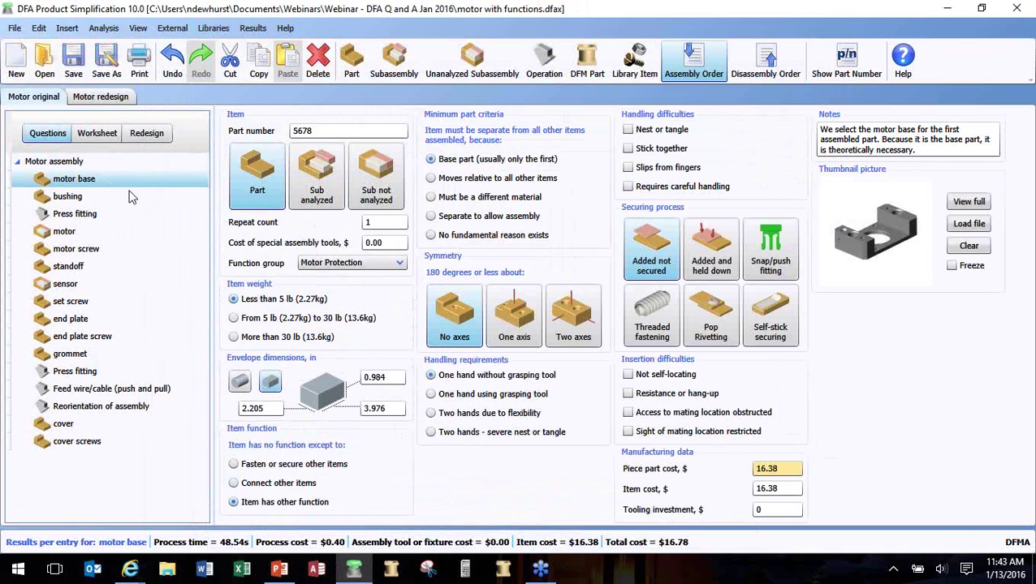
left_click(108, 28)
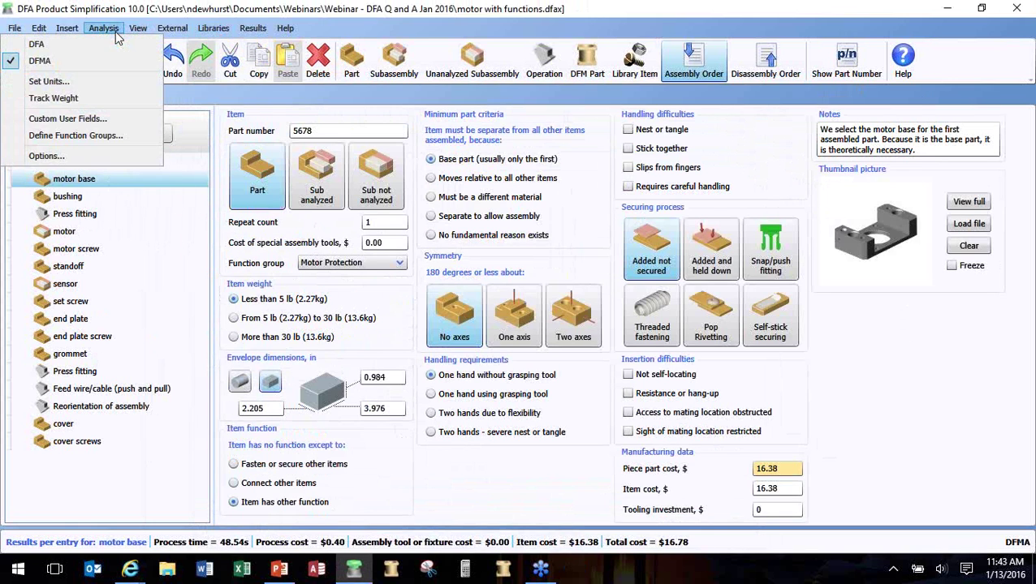
left_click(111, 120)
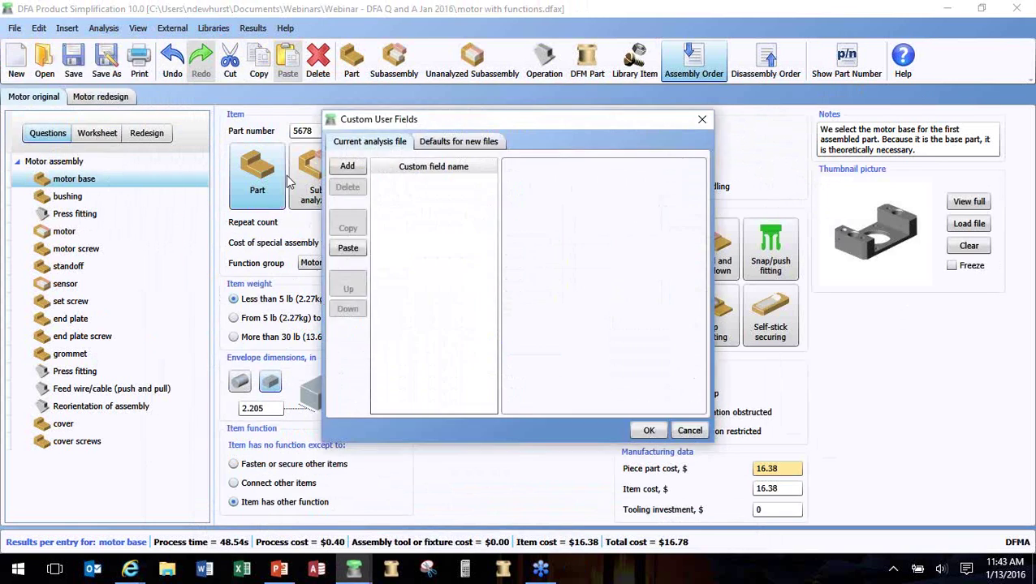
left_click(344, 173)
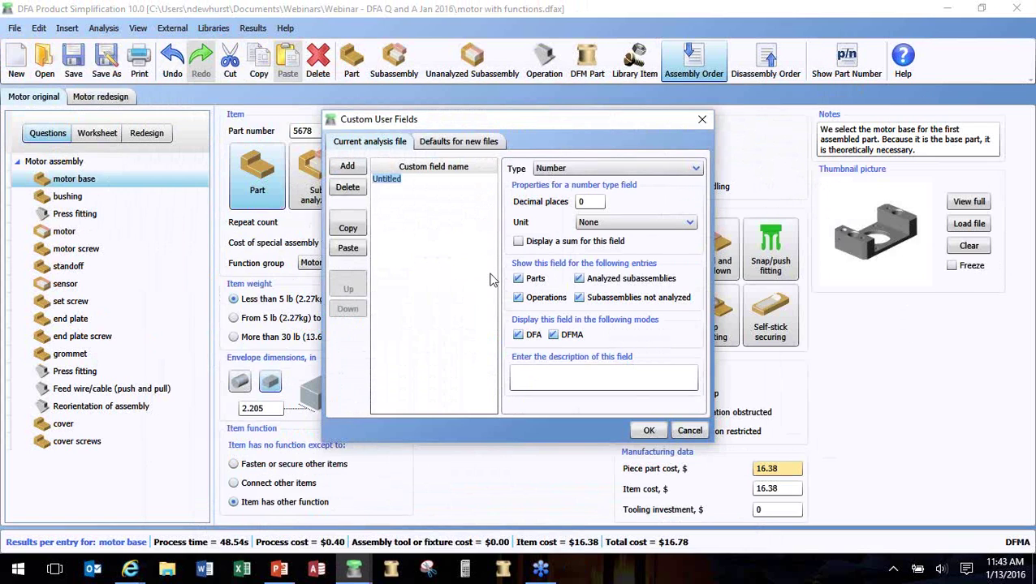
type("Supplier Name")
left_click(575, 169)
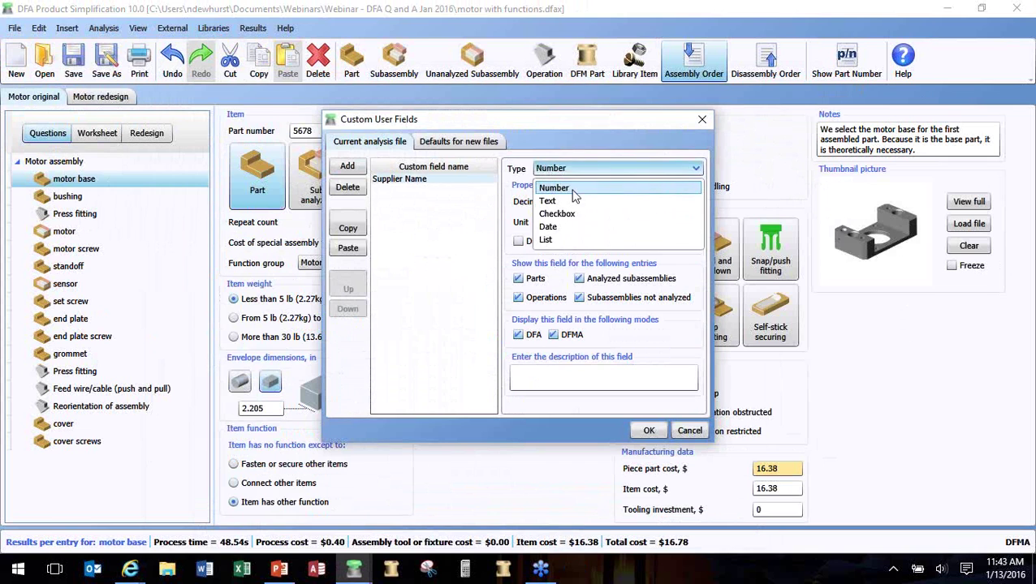
left_click(575, 201)
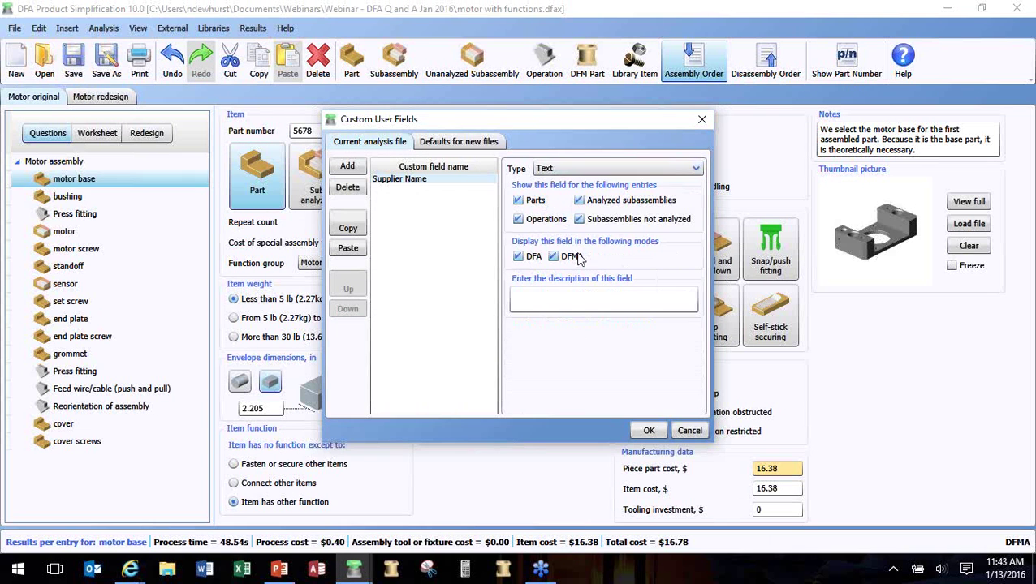
left_click(651, 430)
Step: Show the Supplier Name column in the worksheet and move it between Item cost per product and Total cost
left_click(105, 133)
left_click_drag(335, 509, 714, 519)
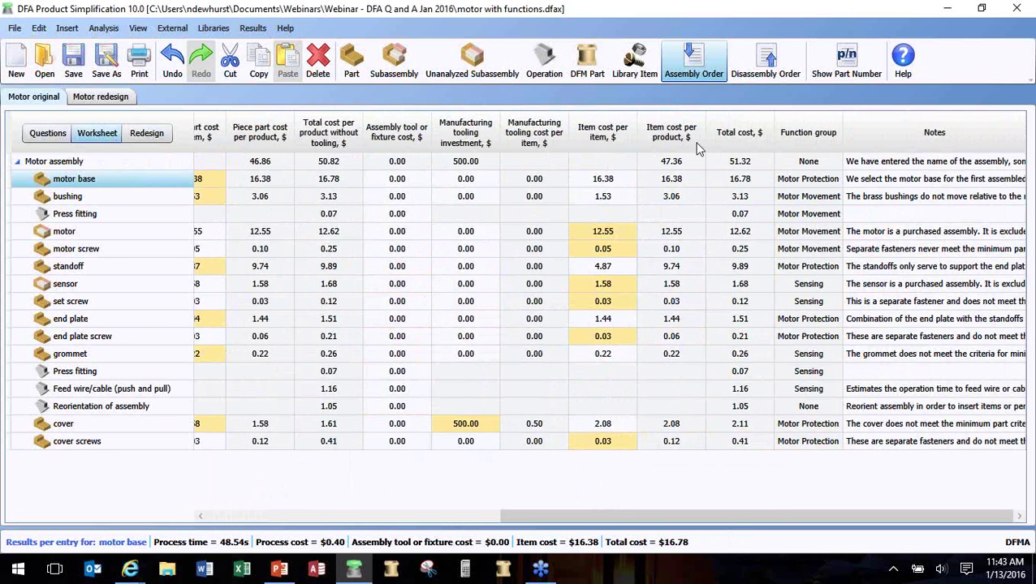
left_click(869, 131)
right_click(866, 126)
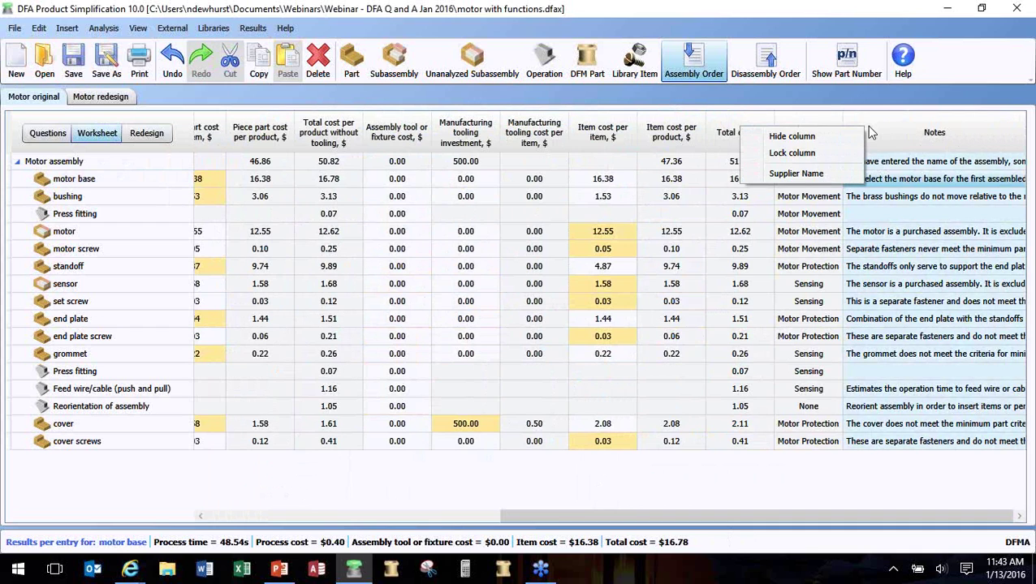
left_click(839, 174)
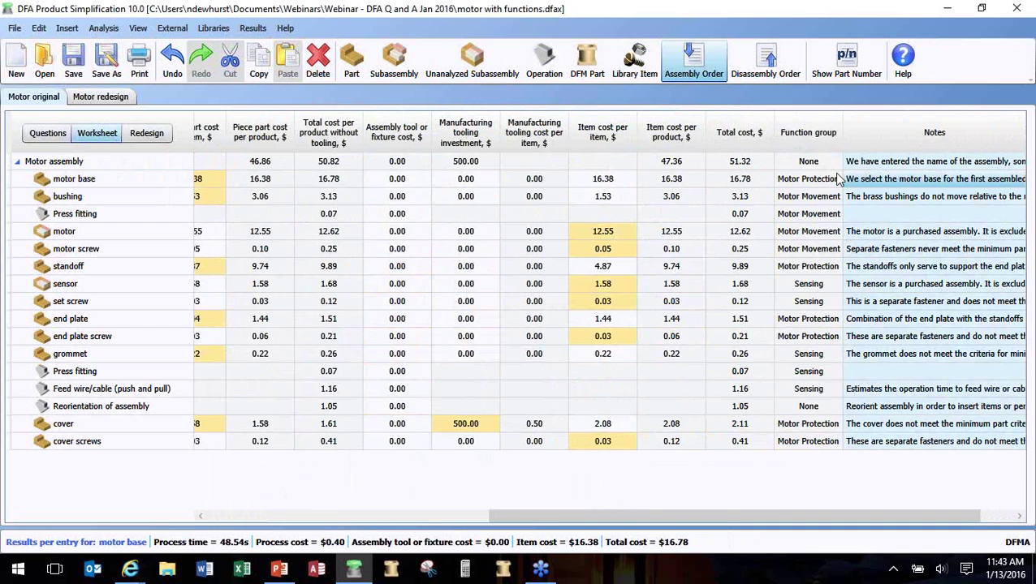
left_click_drag(866, 512, 909, 513)
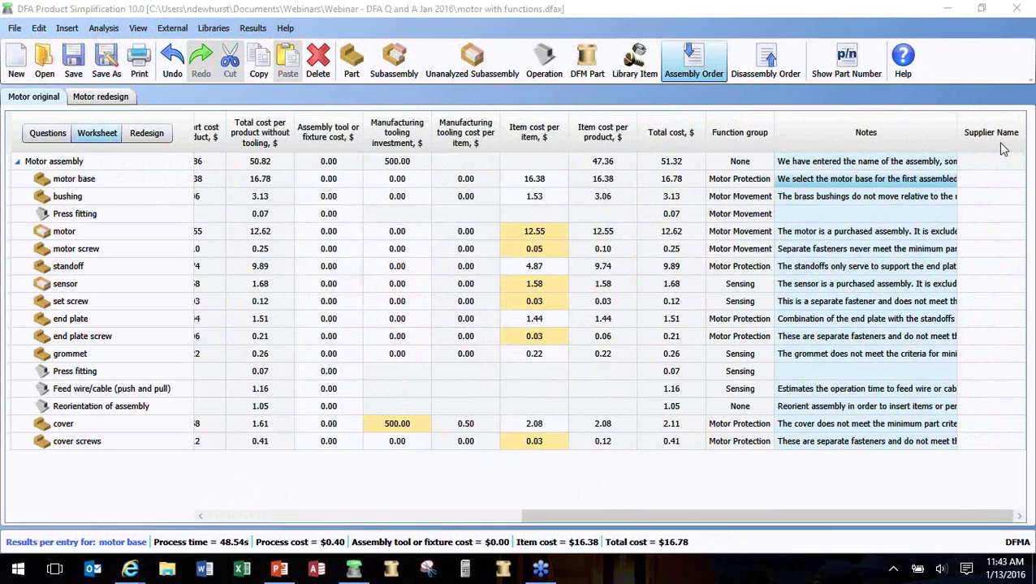
left_click_drag(995, 140, 649, 147)
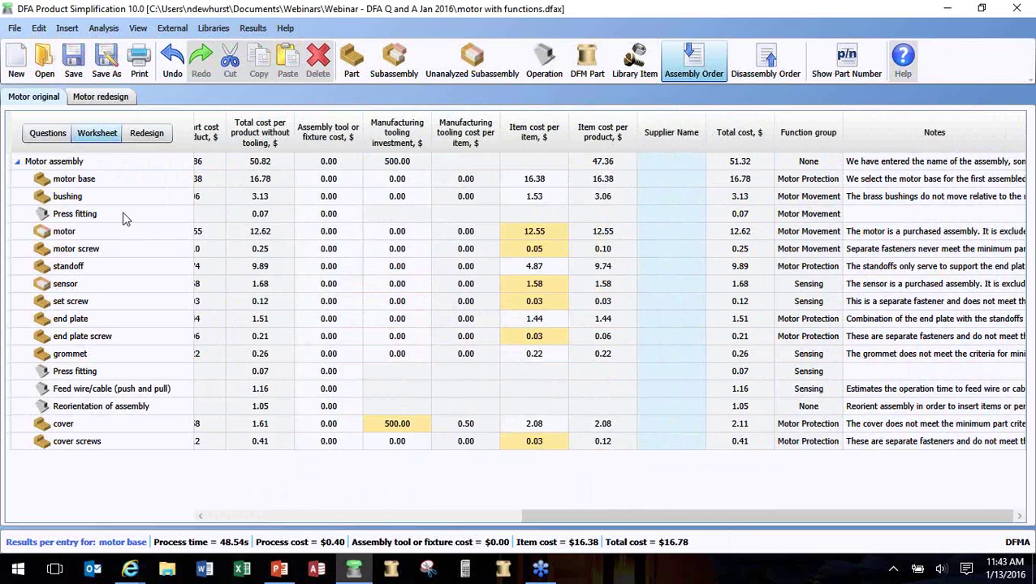
Step: Hide the Supplier Name column and show it again directly after Piece part cost per item
right_click(662, 139)
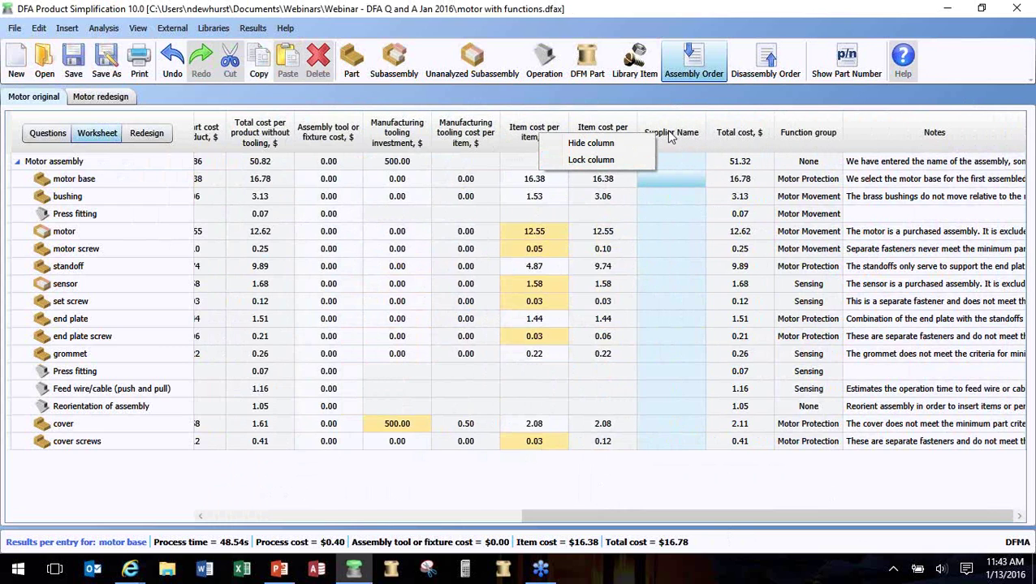
left_click(644, 147)
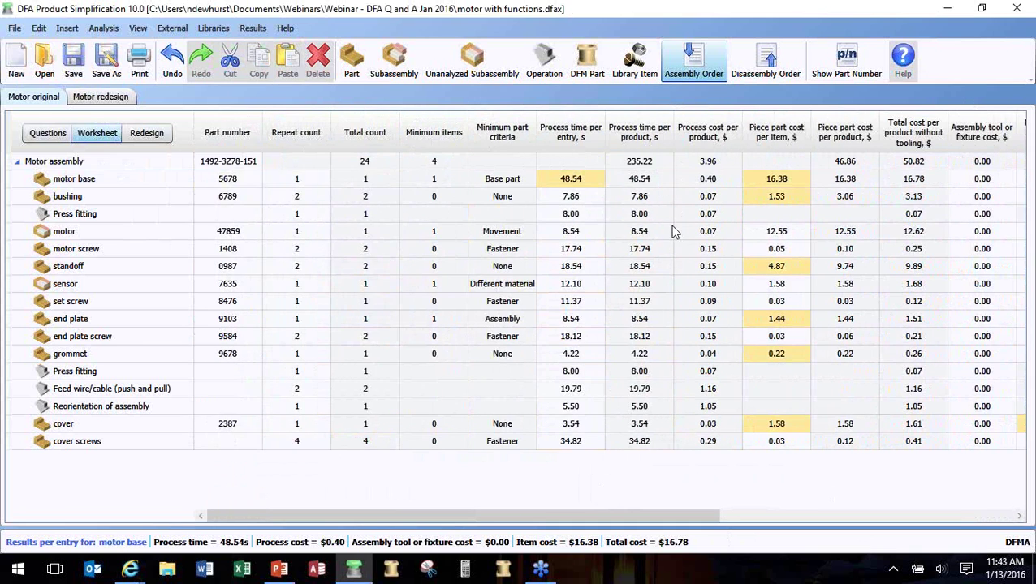
right_click(754, 138)
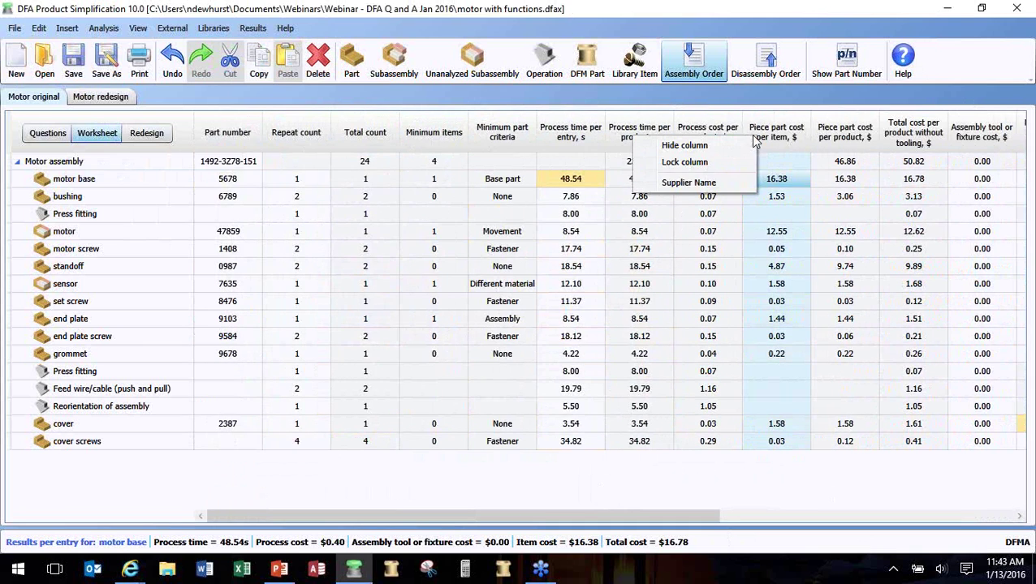
left_click(729, 188)
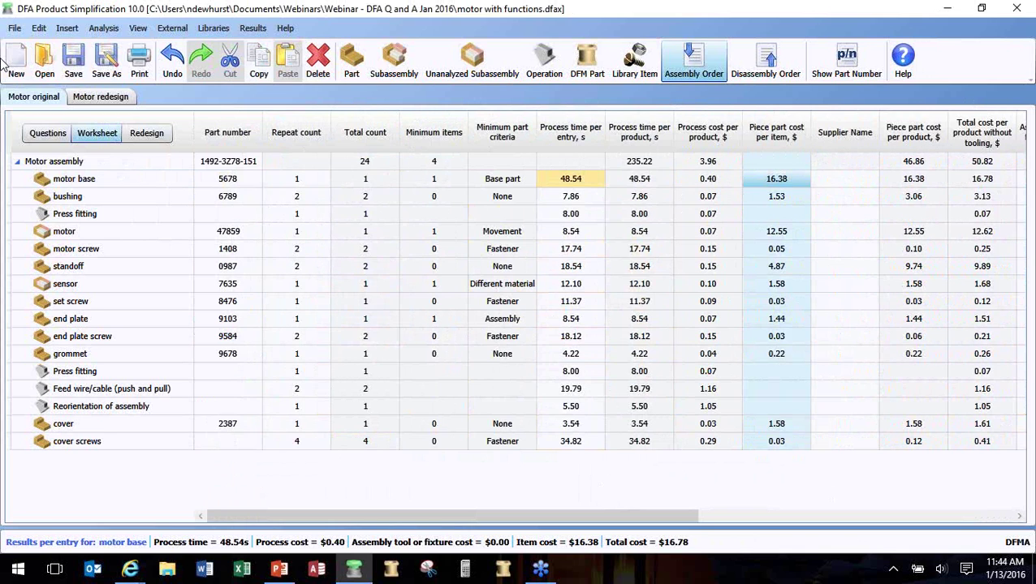
Step: Exit DFA Product Simplification without saving the changes to the motor analysis
left_click(11, 30)
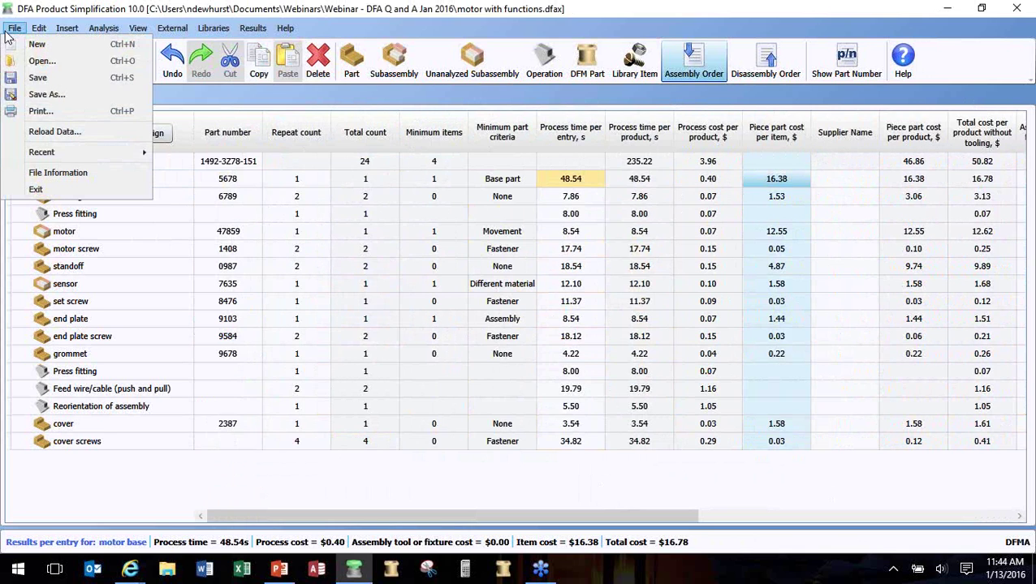
left_click(64, 192)
left_click(567, 308)
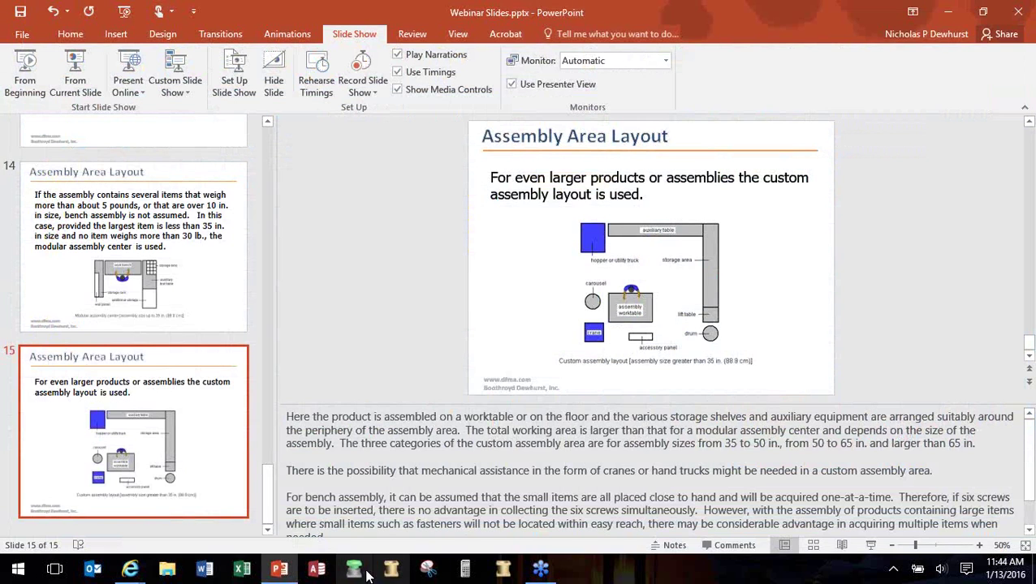
Step: Restart DFA Product Simplification and reopen the recent file motor with functions.dfax
left_click(367, 574)
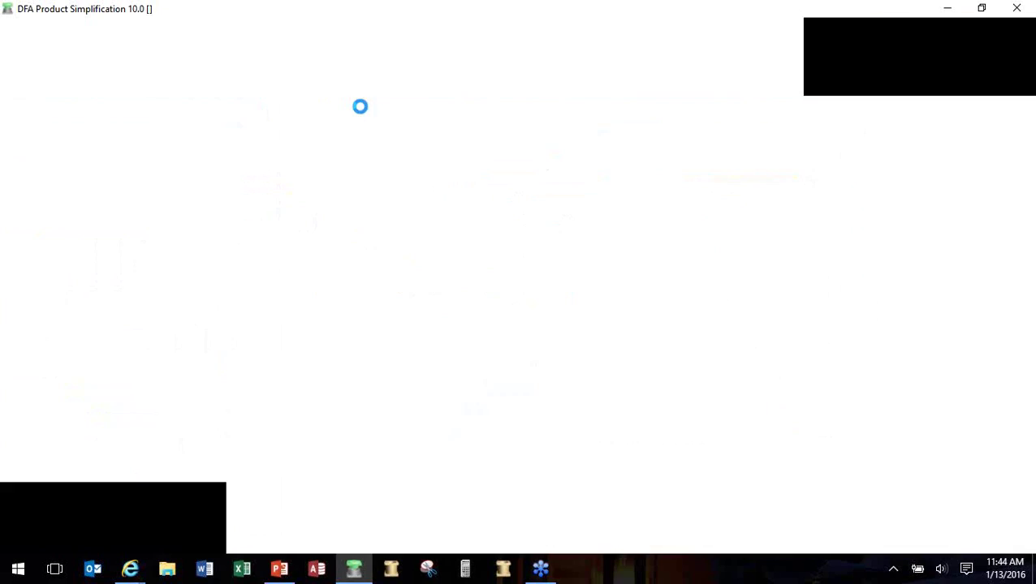
left_click(15, 28)
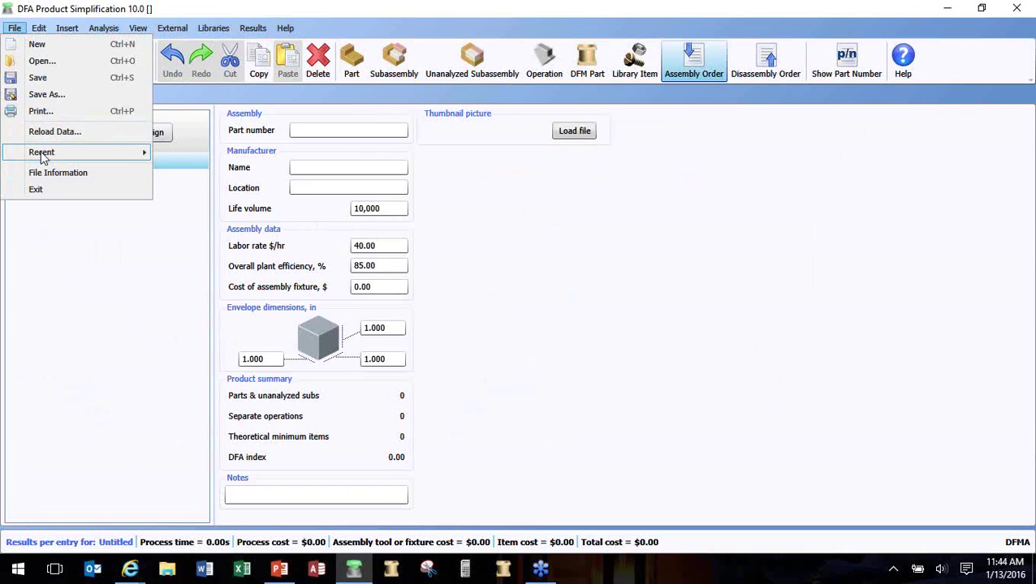
mouse_move(41, 153)
left_click(282, 152)
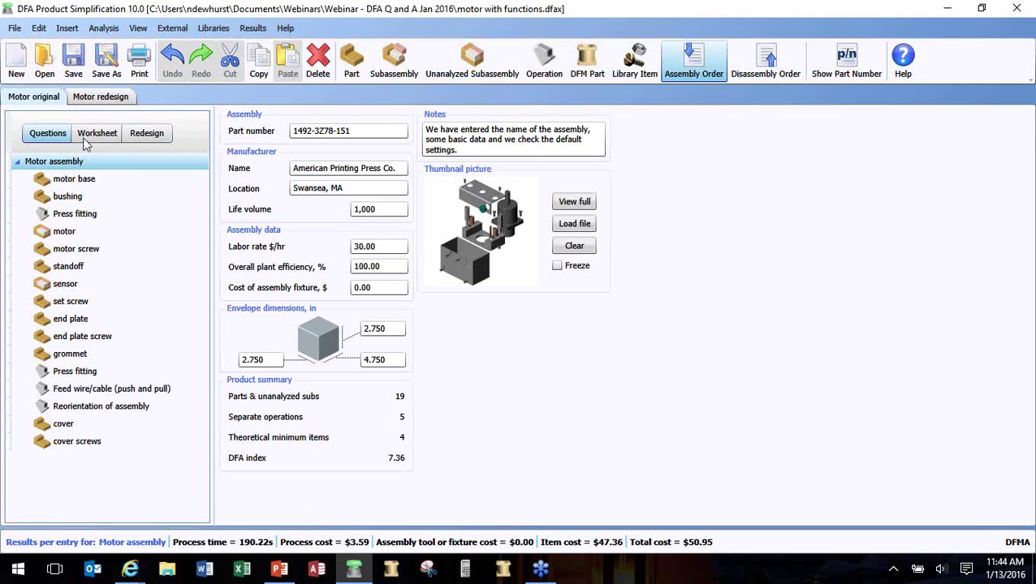
Step: Duplicate the Motor original analysis beside the original and rename the copy with the presenter's first name
right_click(45, 96)
left_click(82, 142)
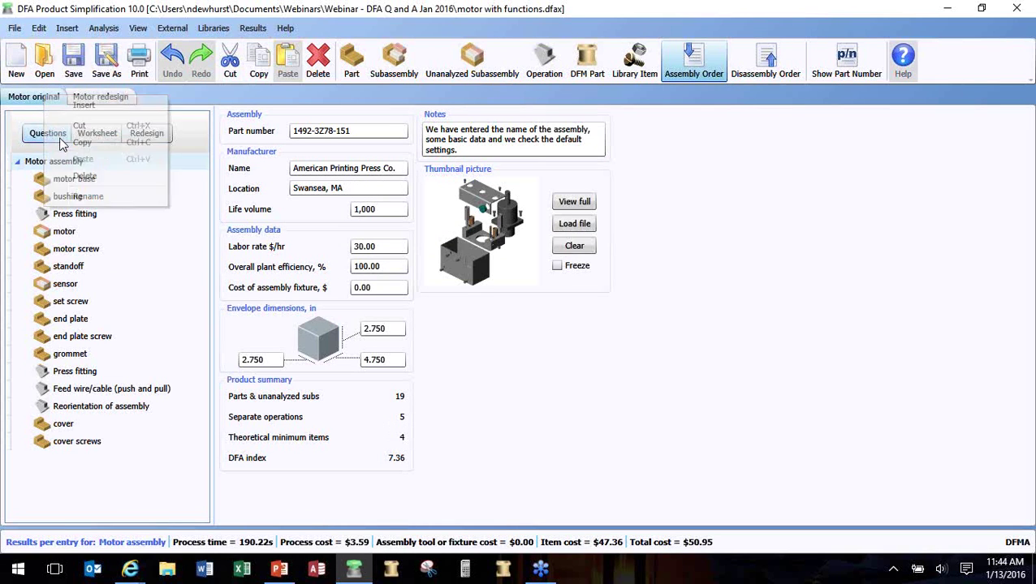
right_click(36, 91)
left_click(74, 153)
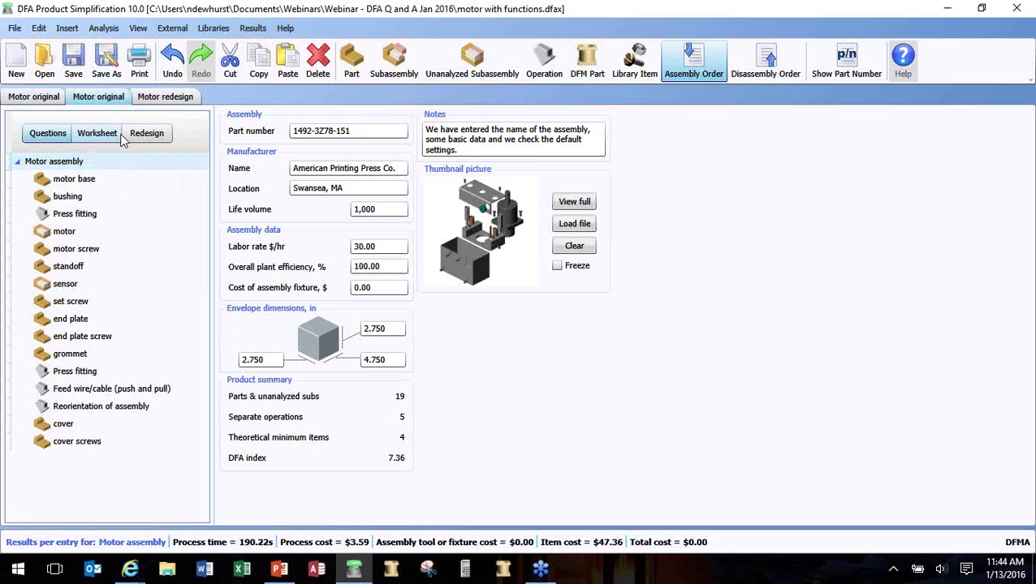
double_click(91, 97)
type("Nick")
key("Return")
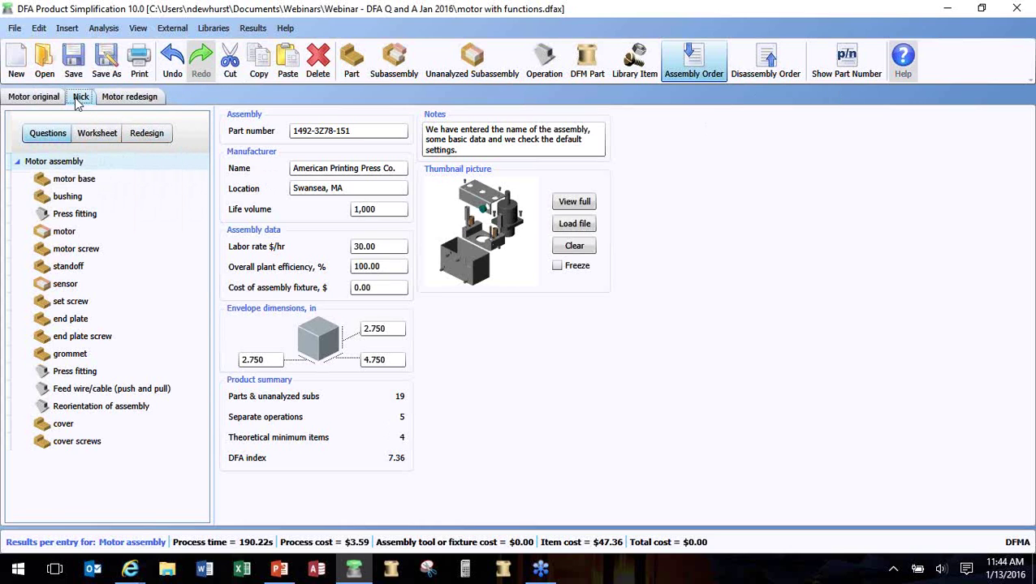
Step: In the redesign suggestions of the copied analysis, delete the bushing, a candidate for elimination
left_click(142, 134)
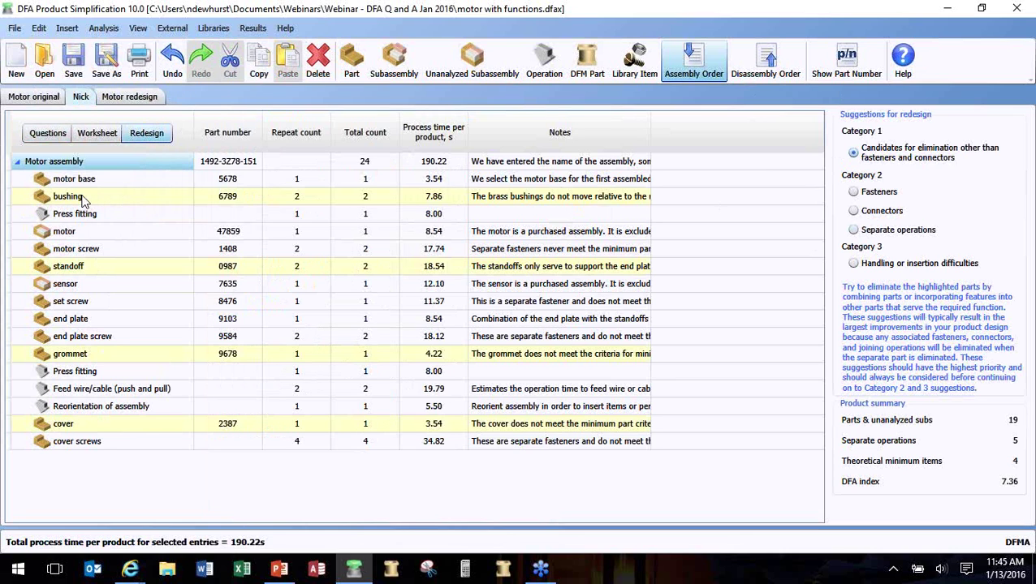
left_click(122, 193)
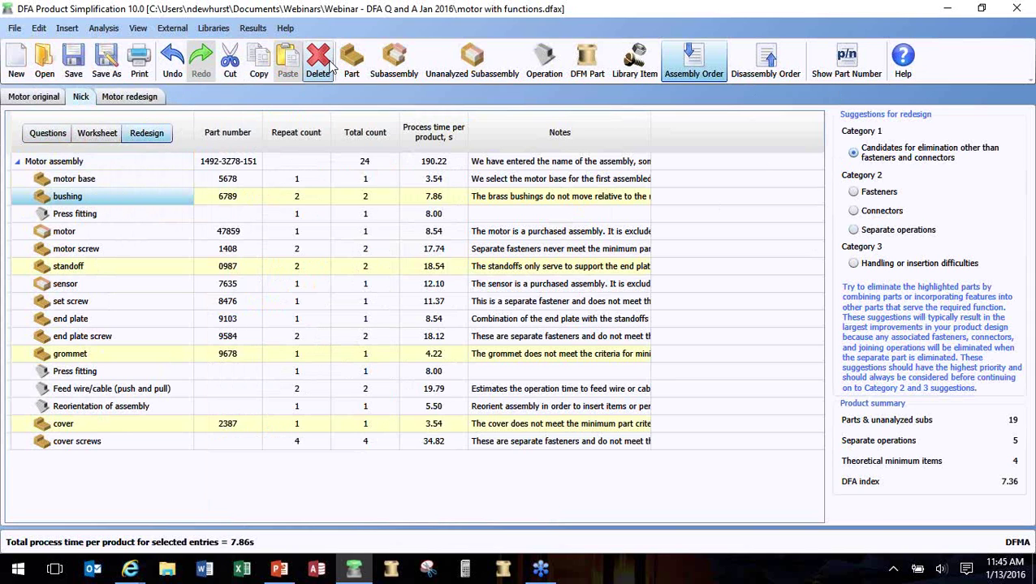
left_click(318, 63)
Step: Rename the motor base part as motor base / bushing
left_click(81, 182)
left_click(86, 180)
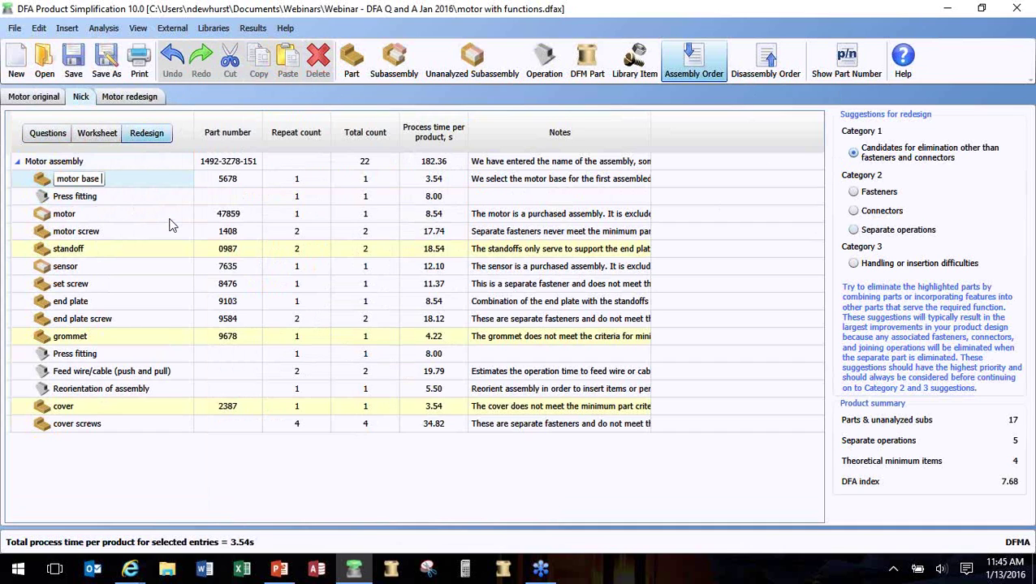
type("/ bushing")
key("Return")
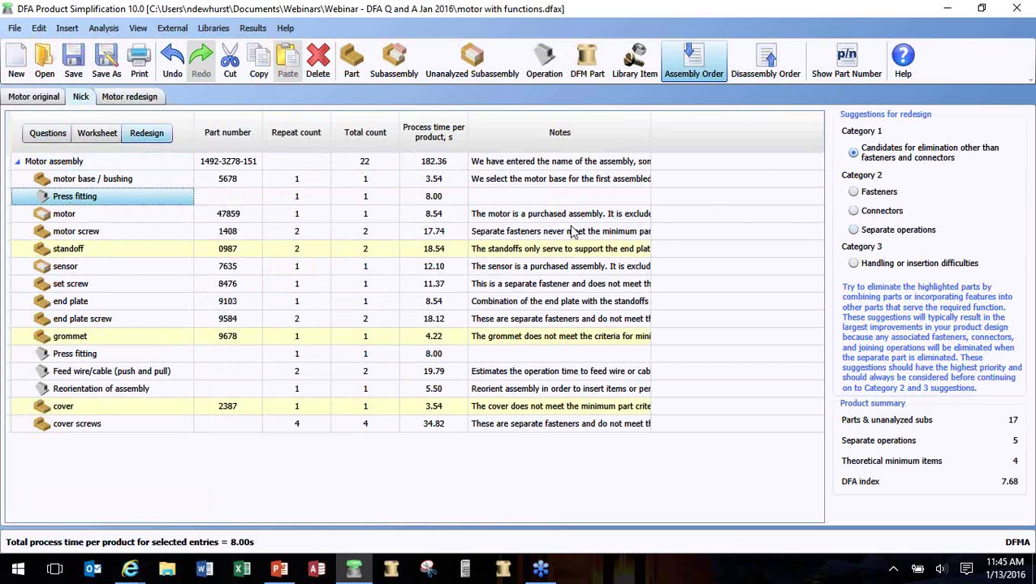
Step: Show the redesign suggestions for fasteners and separate operations, and delete the Press fitting operation directly after motor base / bushing
left_click(855, 192)
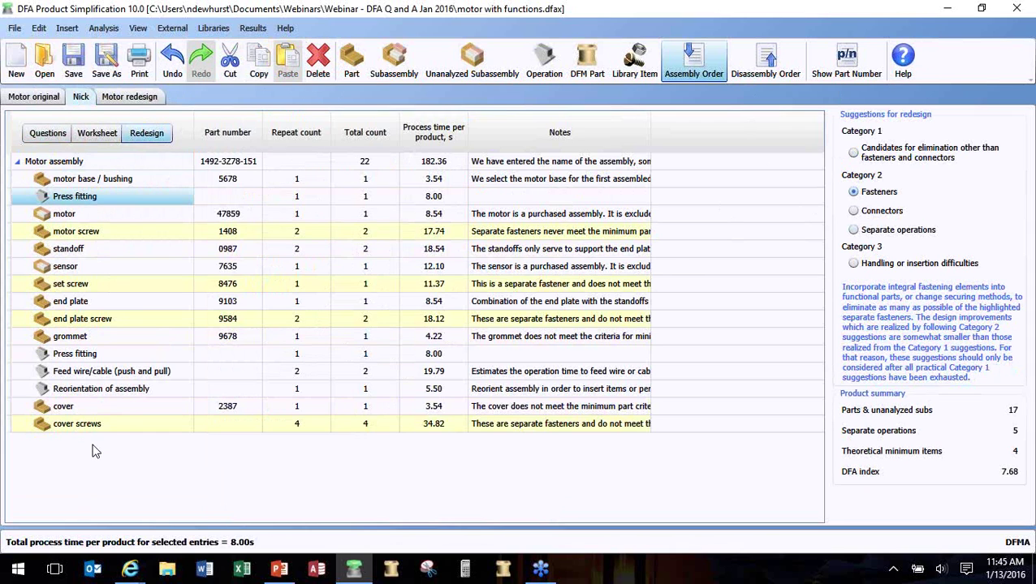
left_click(856, 230)
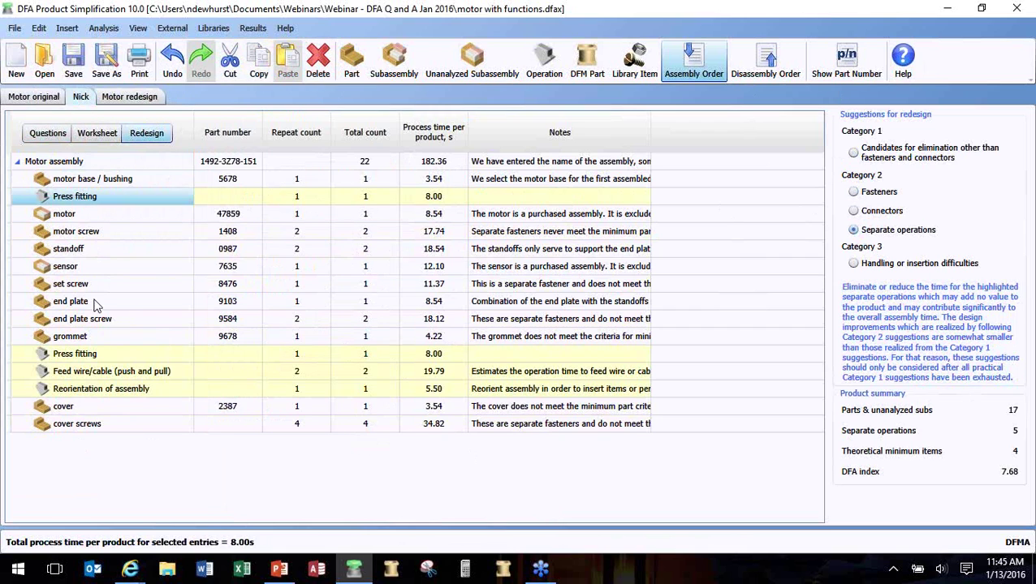
left_click(104, 249)
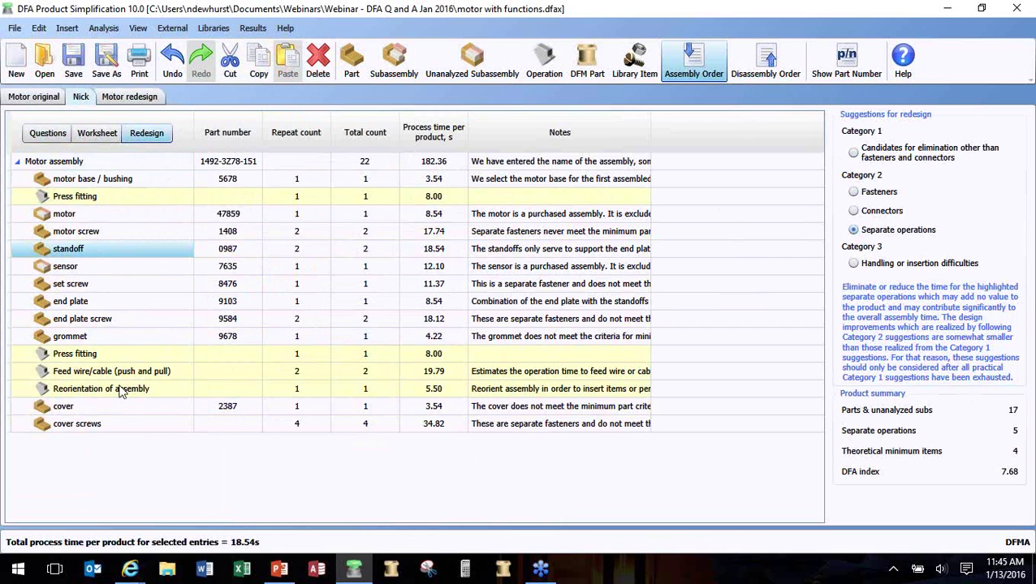
left_click(104, 198)
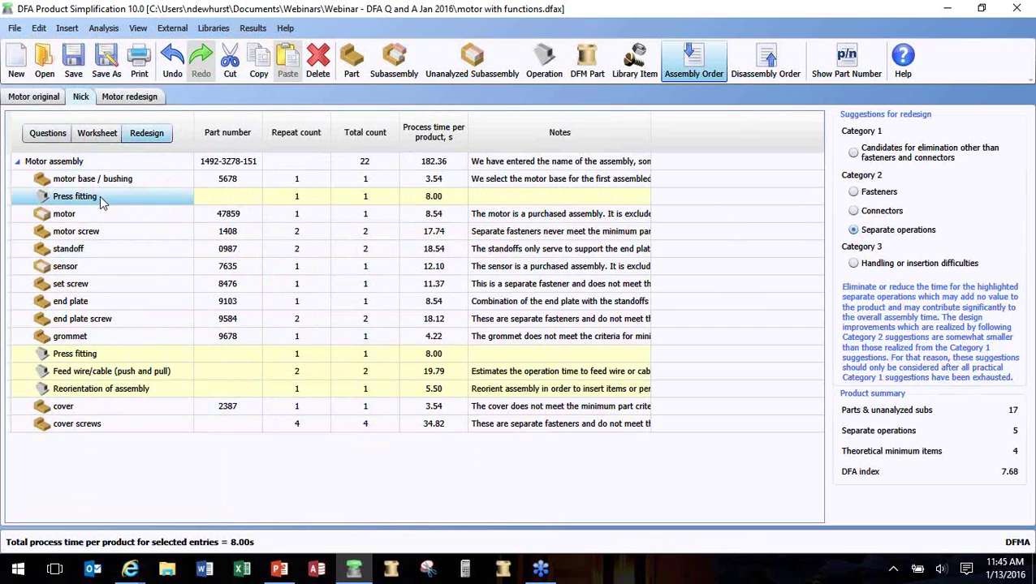
left_click(317, 58)
Step: Show the Category 3 handling or insertion difficulties suggestions and widen the difficulties column to fit its full text
left_click(853, 265)
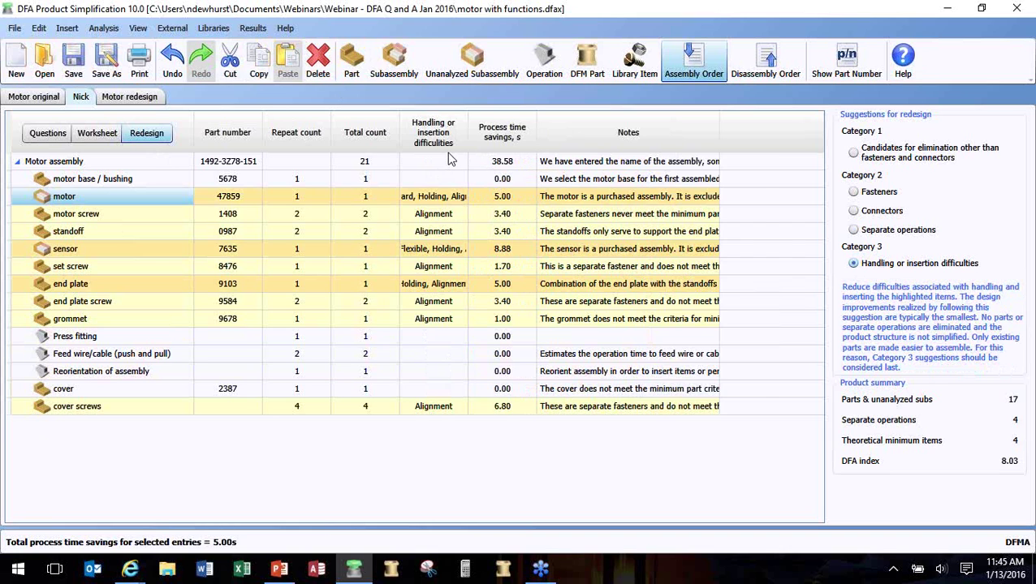
left_click_drag(467, 135, 544, 140)
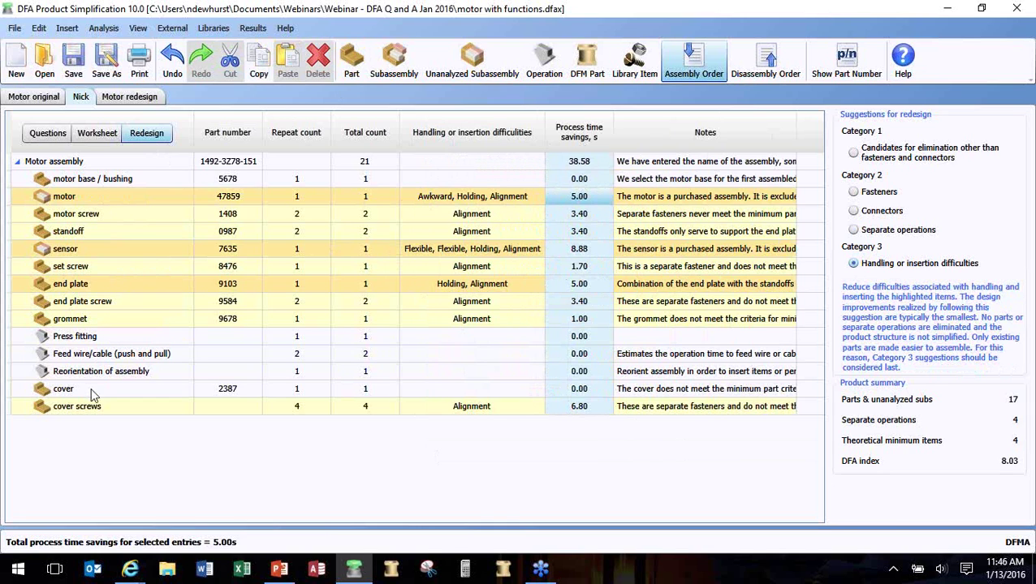
Step: Change the grommet's securing process to Snap/push fitting and return to the redesign suggestions
left_click(91, 323)
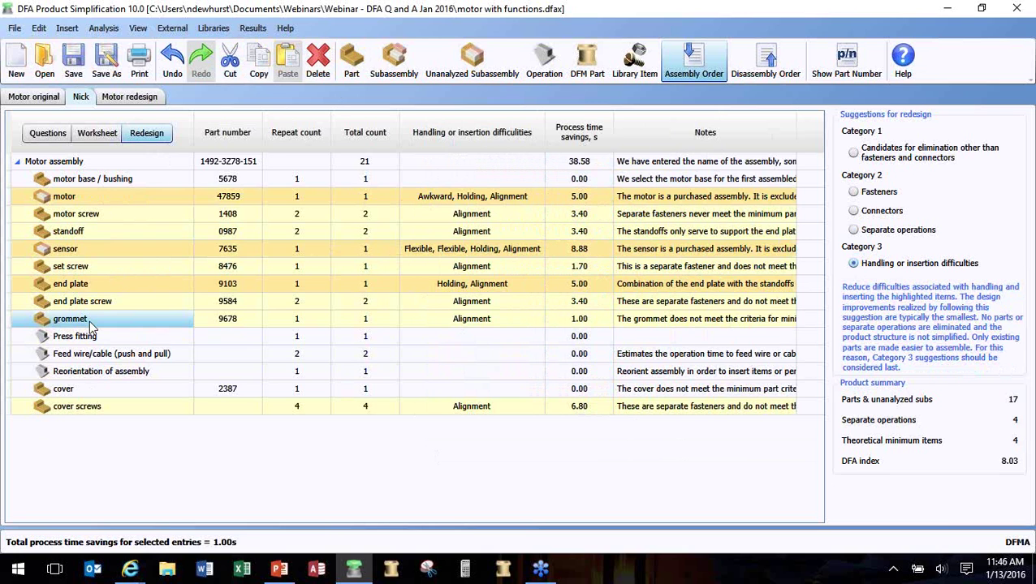
left_click(48, 134)
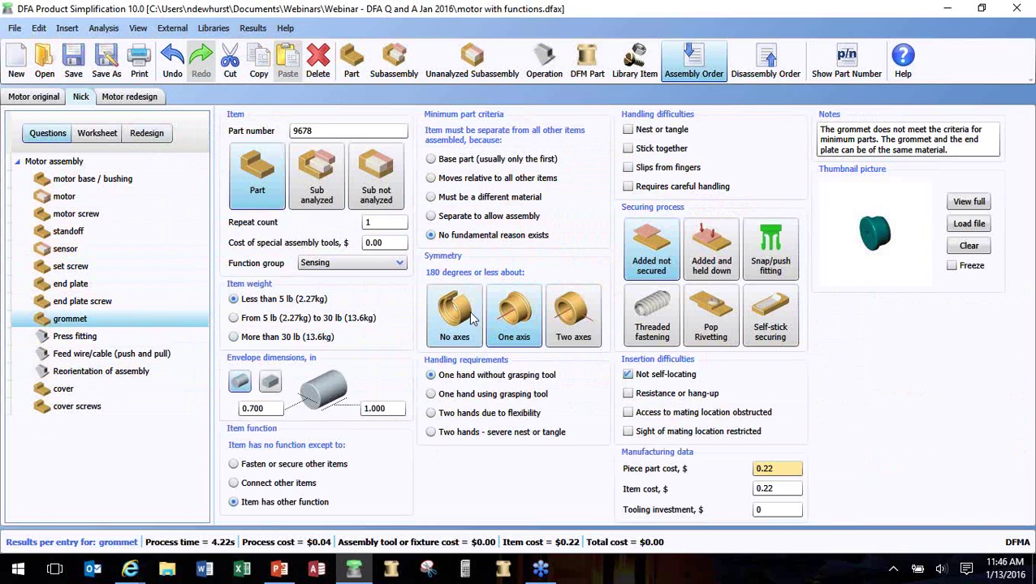
left_click(759, 261)
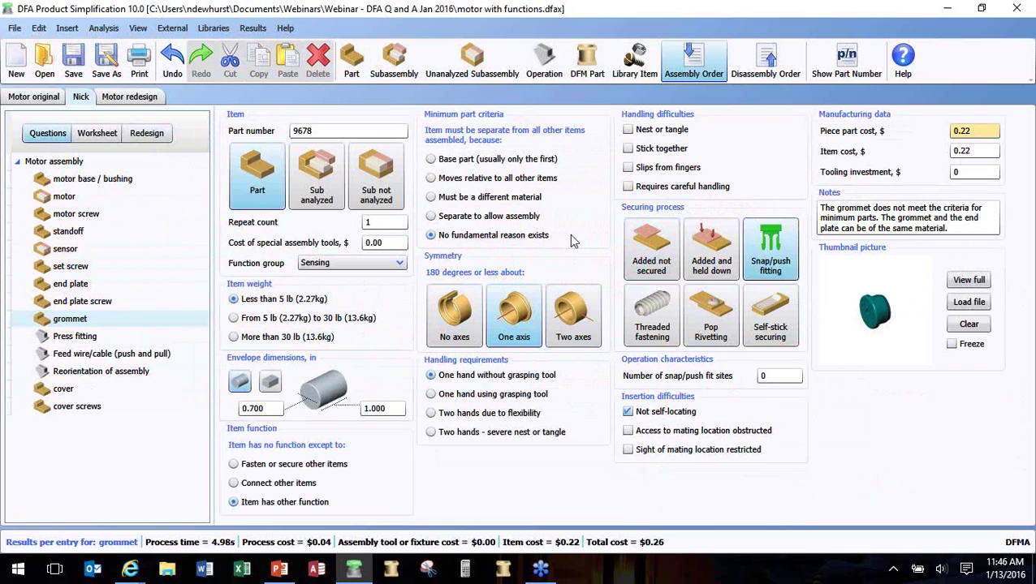
left_click(153, 138)
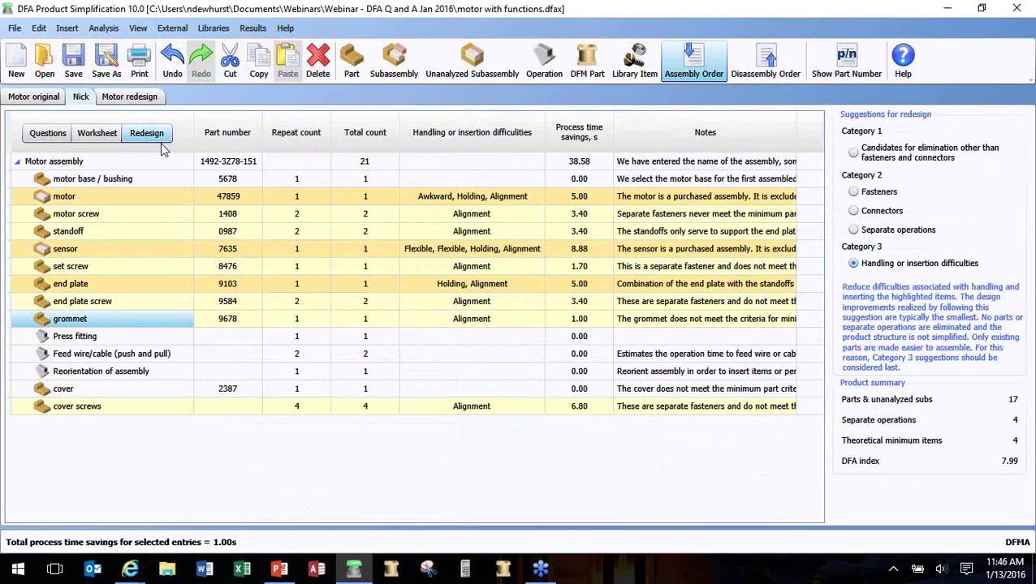